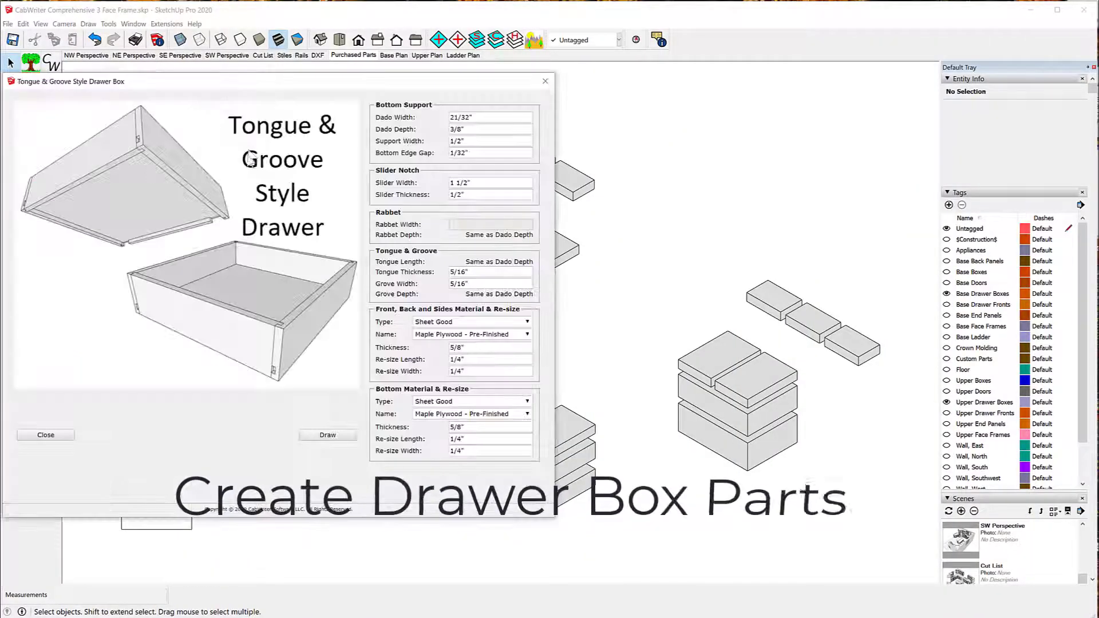
Step: Draw the tongue and groove drawer box parts with 5/8" Maple Plywood - Pre-Finished for the sides and bottom
click(327, 435)
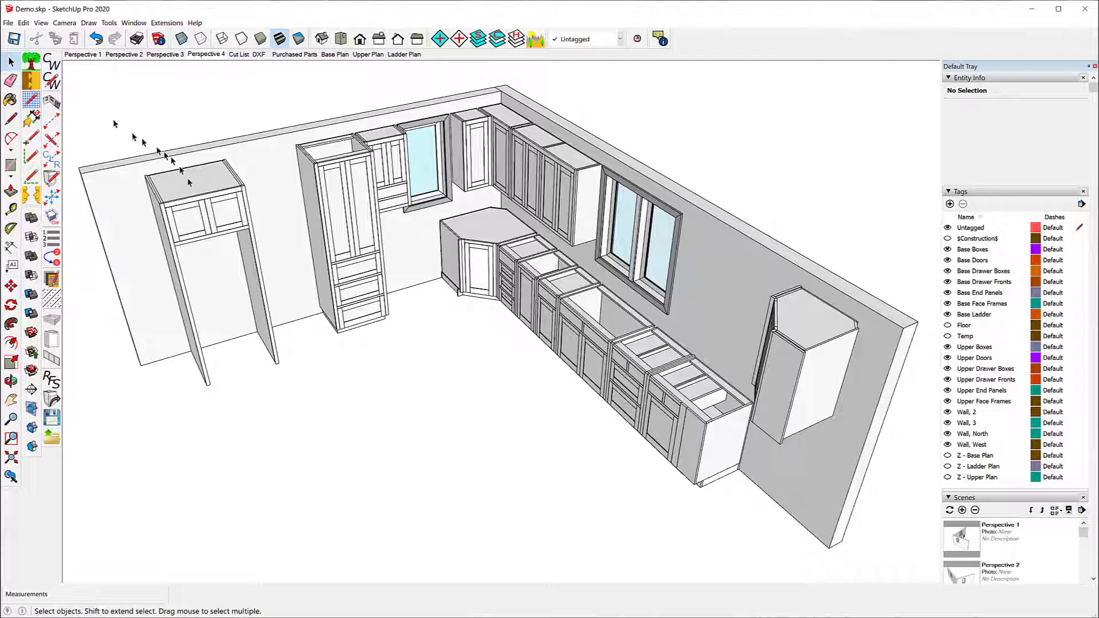
Step: Set Extend Sides to 2" for the upper cabinet carcass in the CabWriter settings and update them
click(59, 83)
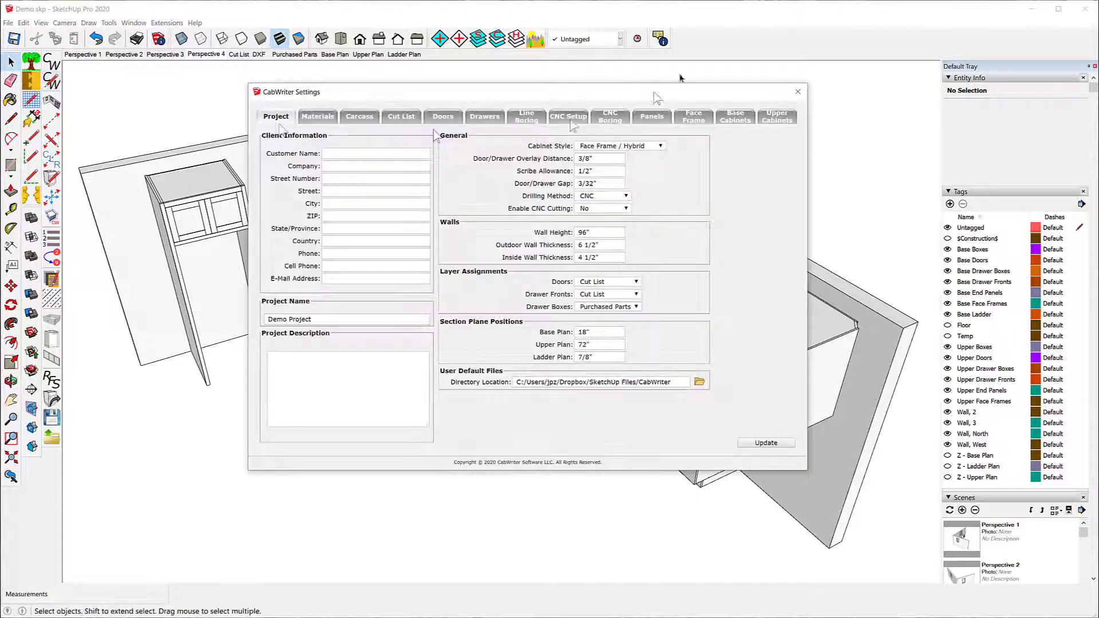
click(778, 117)
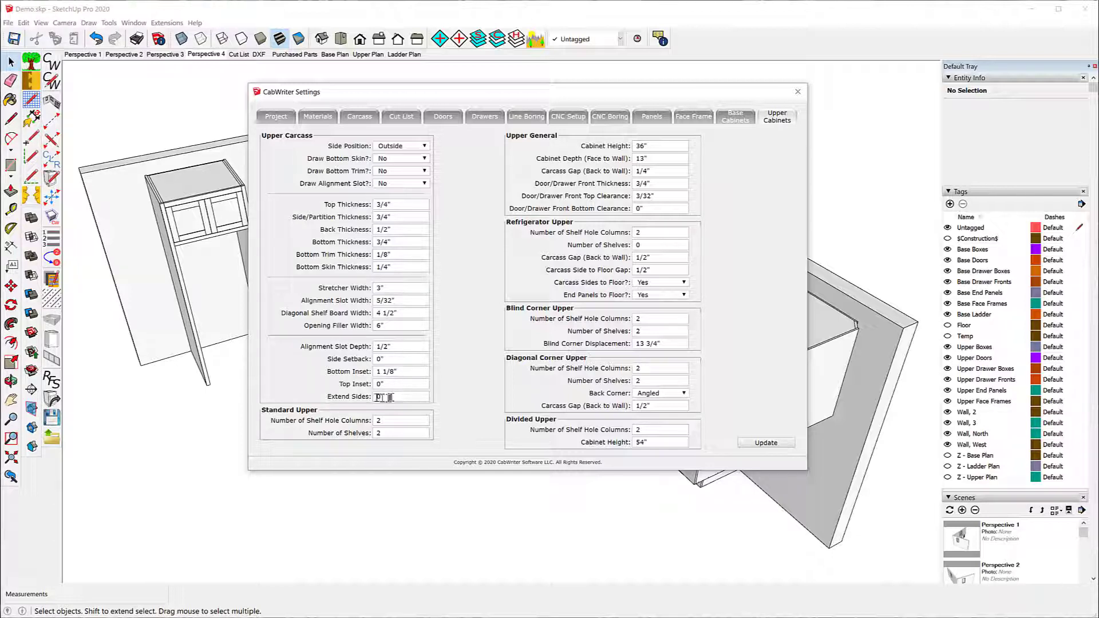
drag(381, 396, 372, 396)
click(766, 443)
click(798, 93)
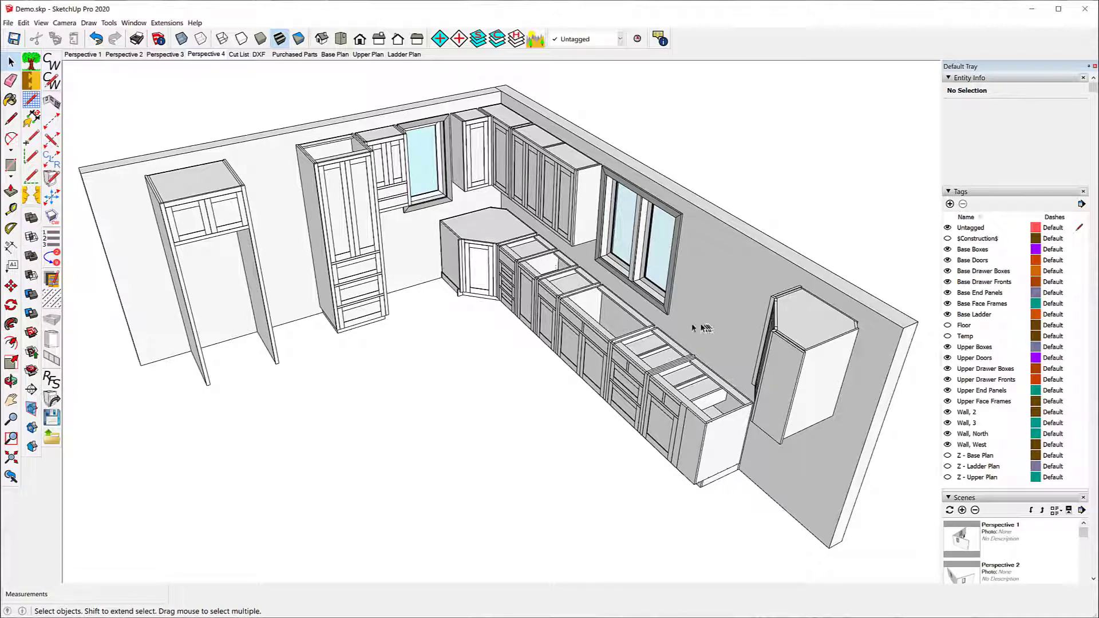
Step: Re-draw the four upper cabinets around the corner between the windows, using the current settings instead of their stored defaults
click(574, 162)
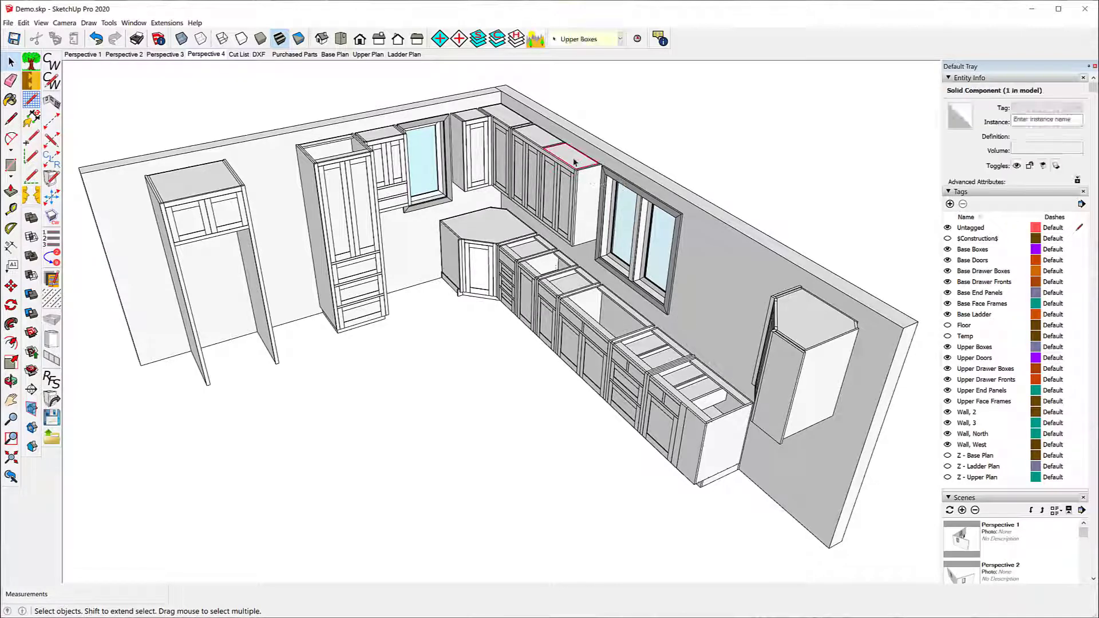
shift+click(543, 142)
shift+click(511, 120)
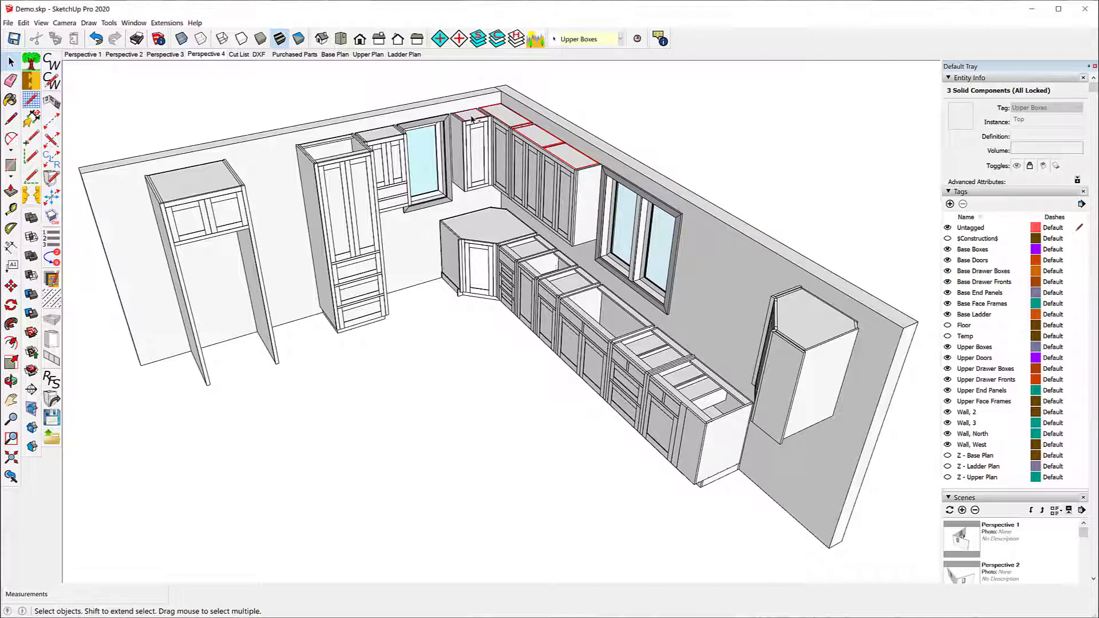
right_click(509, 119)
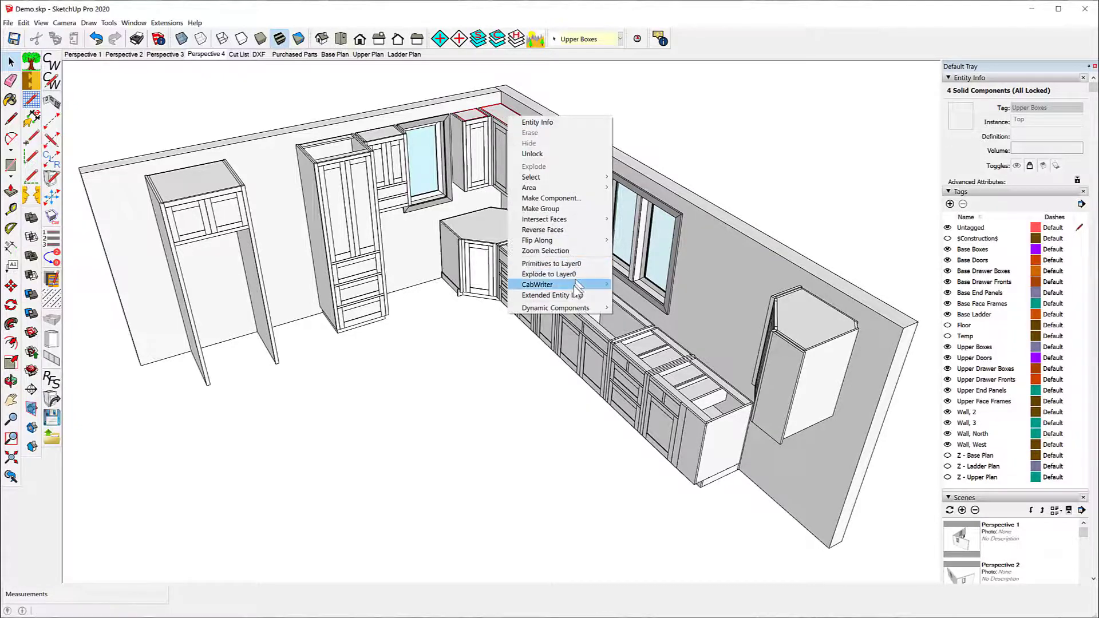
mouse_move(576, 286)
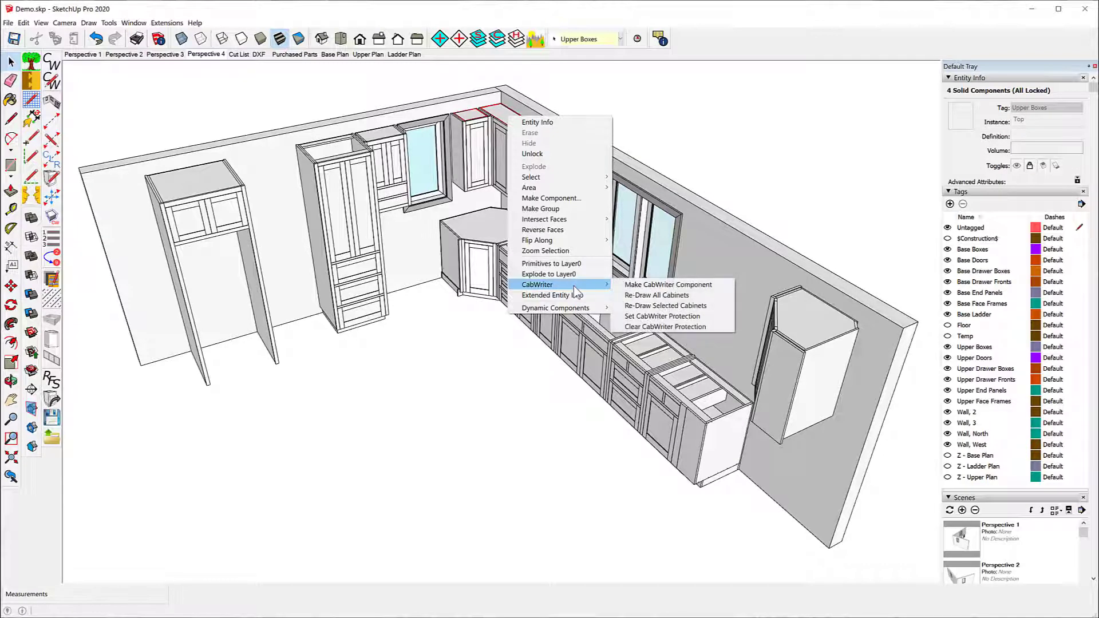
click(686, 308)
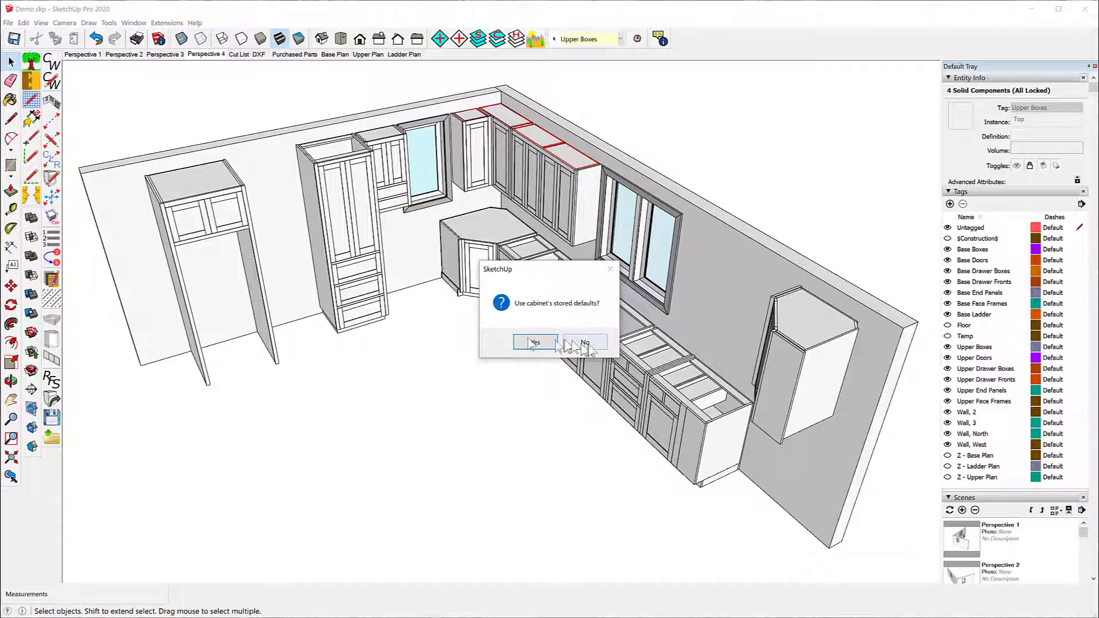
click(586, 343)
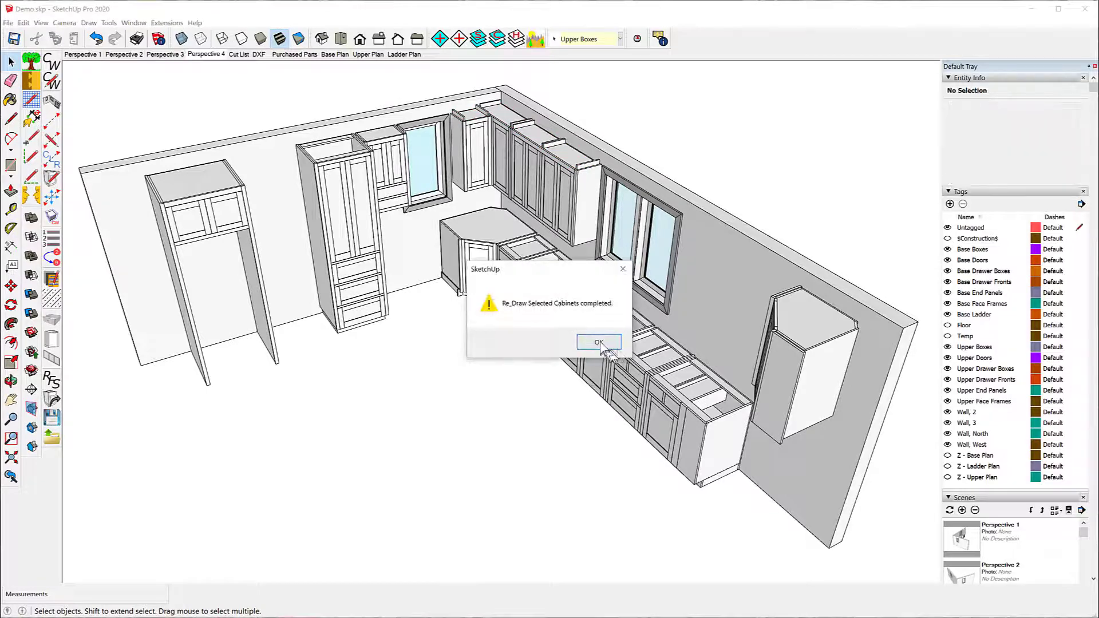
click(593, 343)
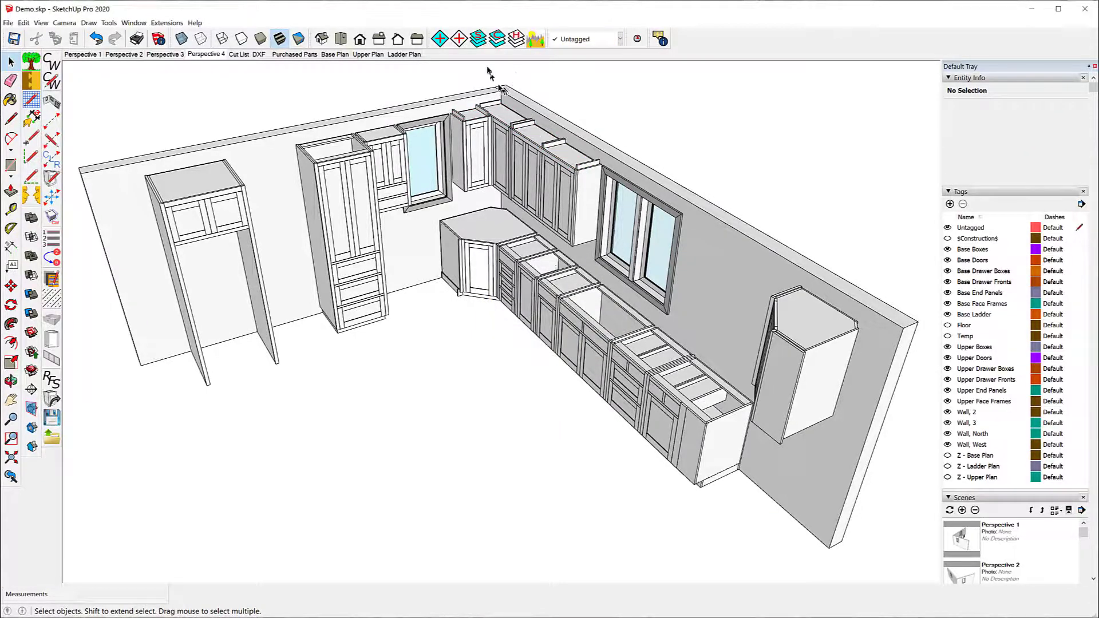
Step: Examine the carcass sides along the tops of the re-drawn upper cabinets from close up
scroll(509, 84, up, 3)
scroll(510, 85, up, 2)
scroll(611, 172, up, 2)
scroll(616, 191, up, 2)
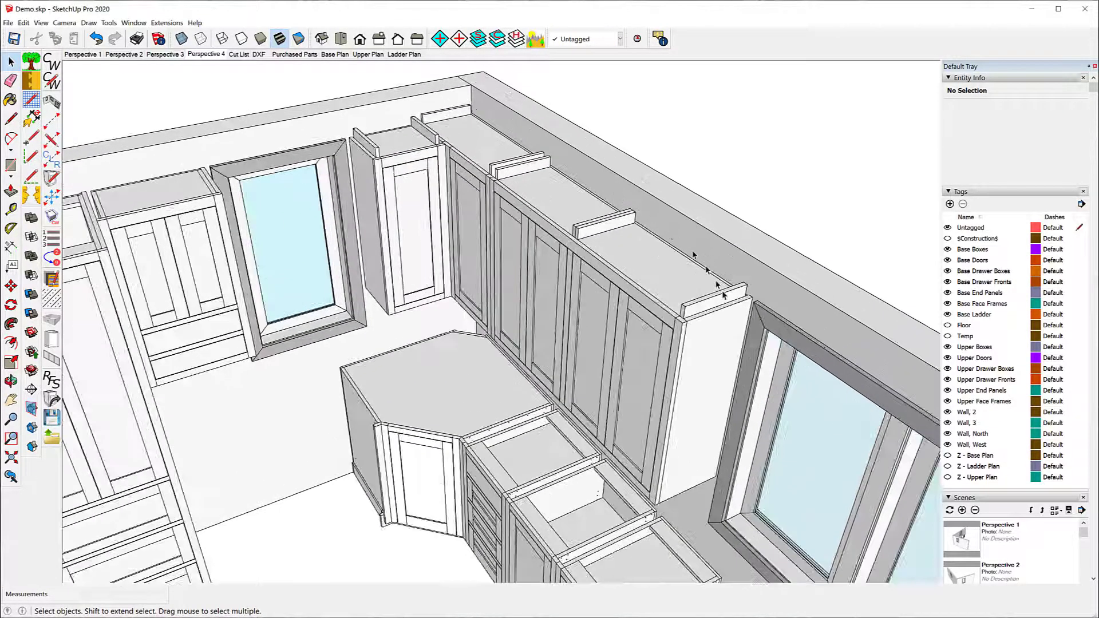
scroll(722, 292, up, 2)
scroll(720, 350, up, 2)
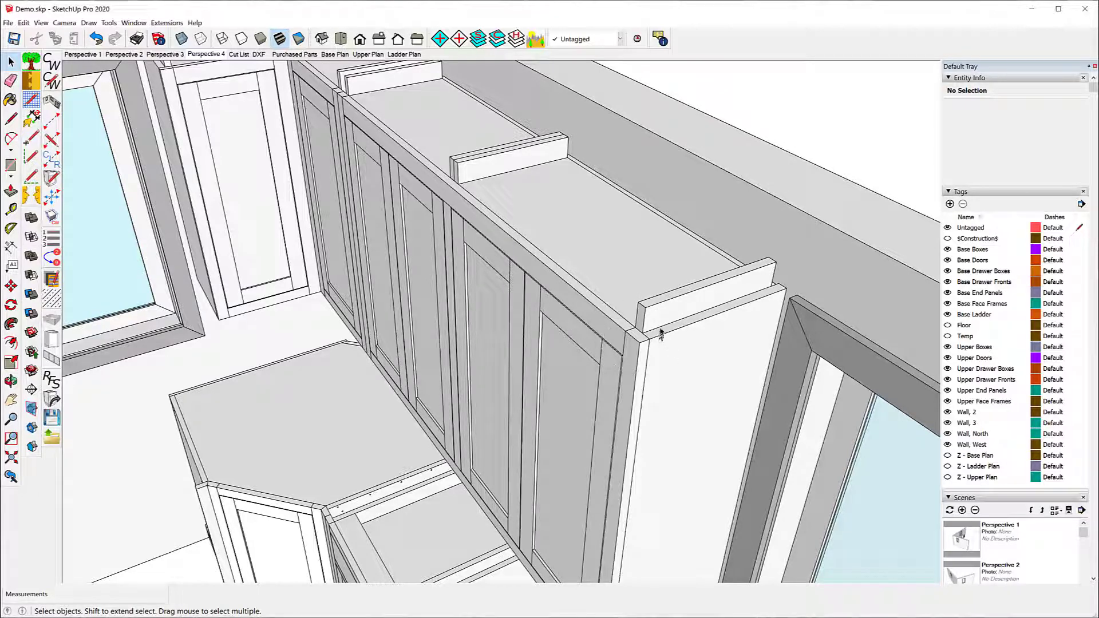
scroll(435, 360, down, 2)
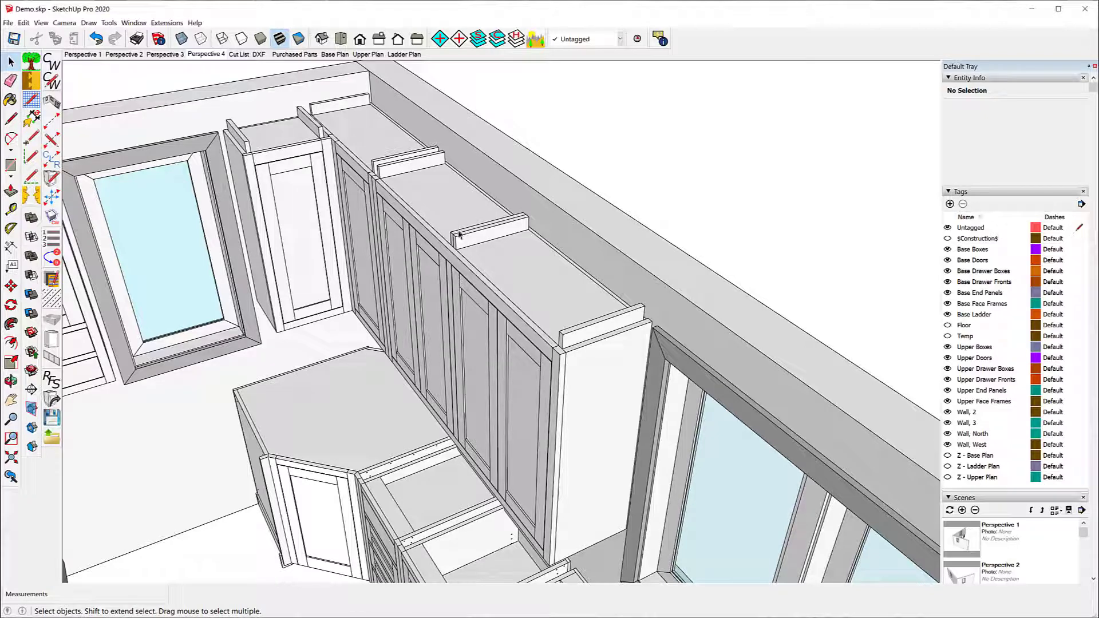
scroll(460, 234, down, 8)
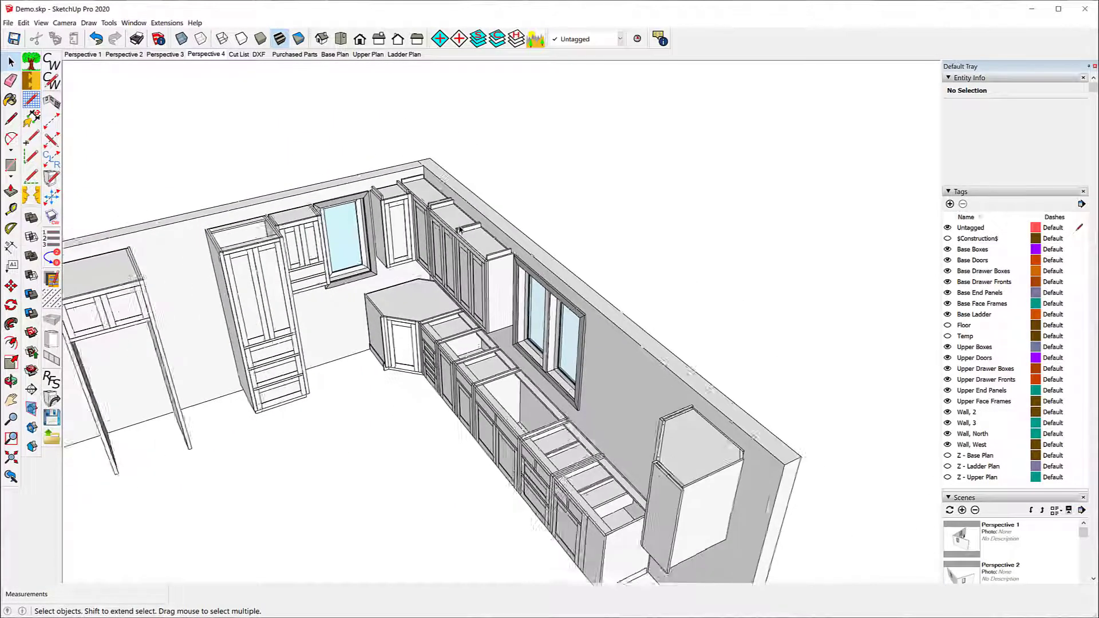
scroll(460, 229, down, 2)
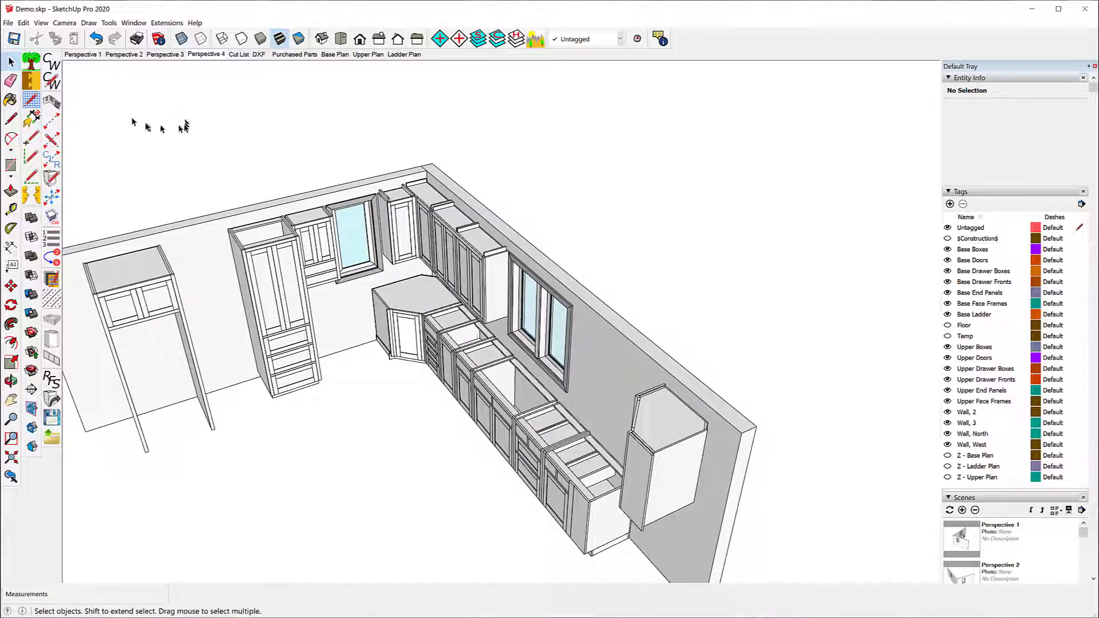
Step: Set the upper carcass Extend Sides to 0" and Top Inset to 1" in the CabWriter settings and update them
click(51, 81)
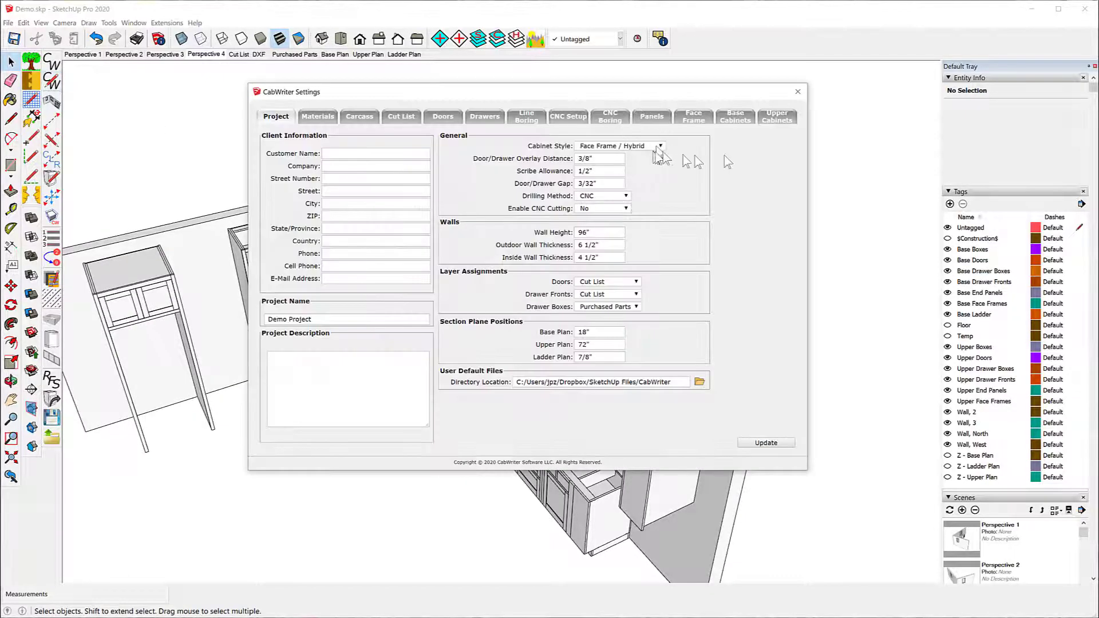
click(778, 118)
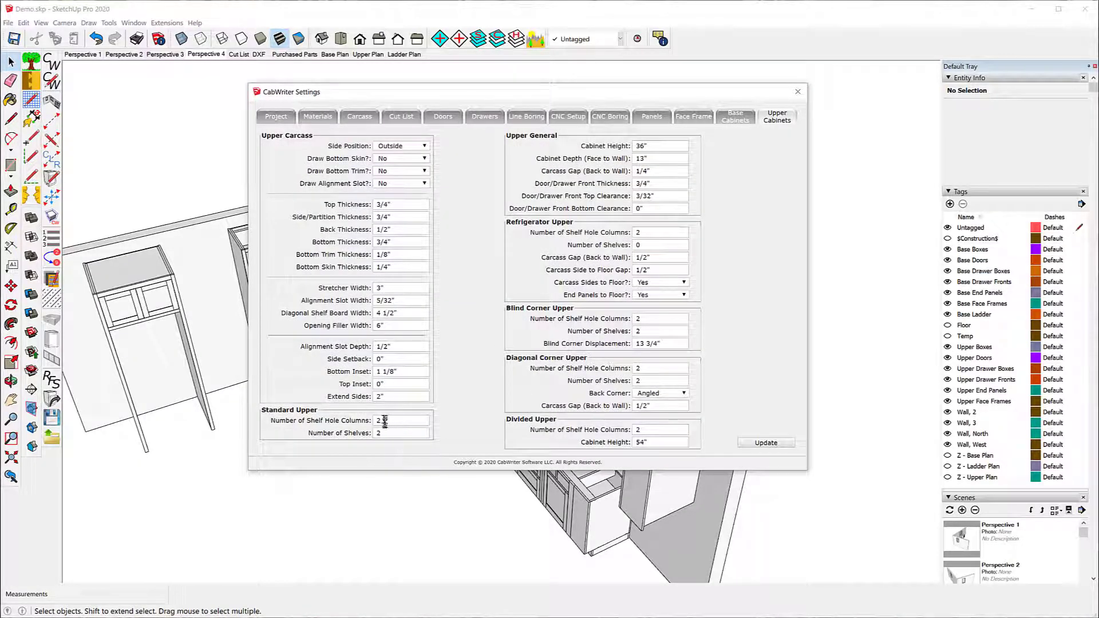
click(381, 395)
drag(379, 395, 363, 394)
click(381, 384)
click(761, 445)
click(798, 93)
Step: Try re-drawing the refrigerator upper cabinet with the current settings instead of its stored defaults, and undo that re-draw
scroll(401, 192, down, 3)
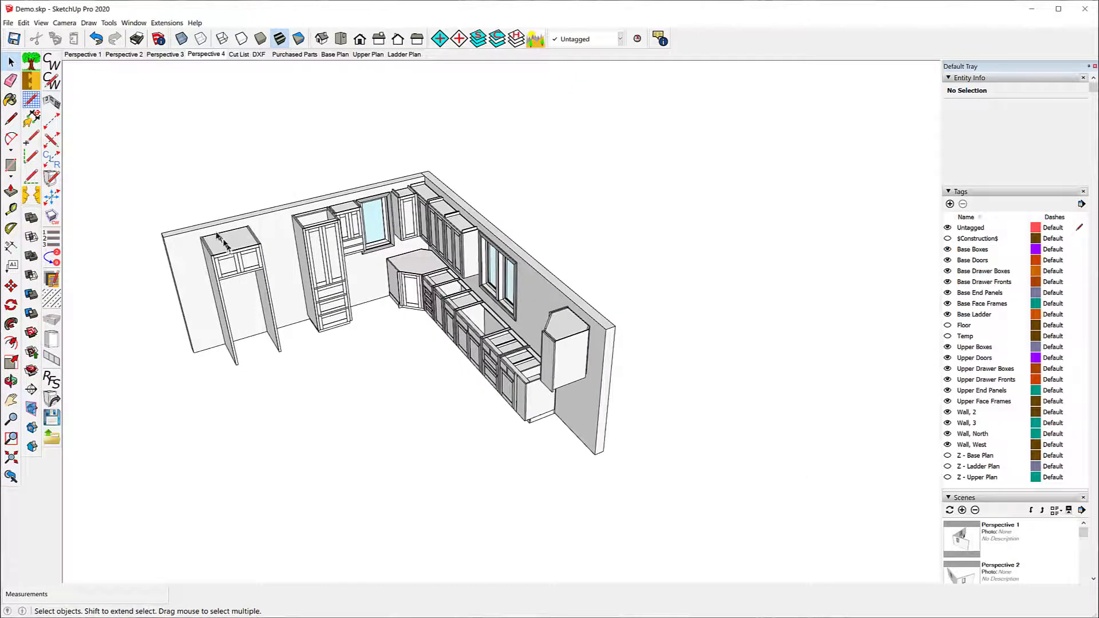
scroll(218, 236, up, 3)
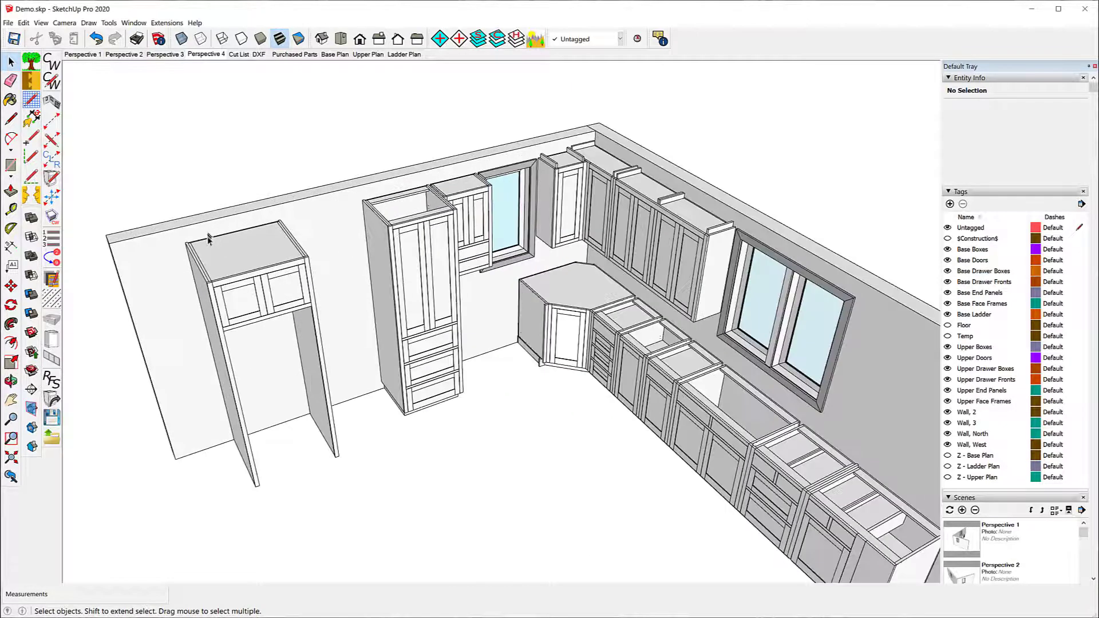
click(243, 263)
right_click(244, 264)
mouse_move(313, 508)
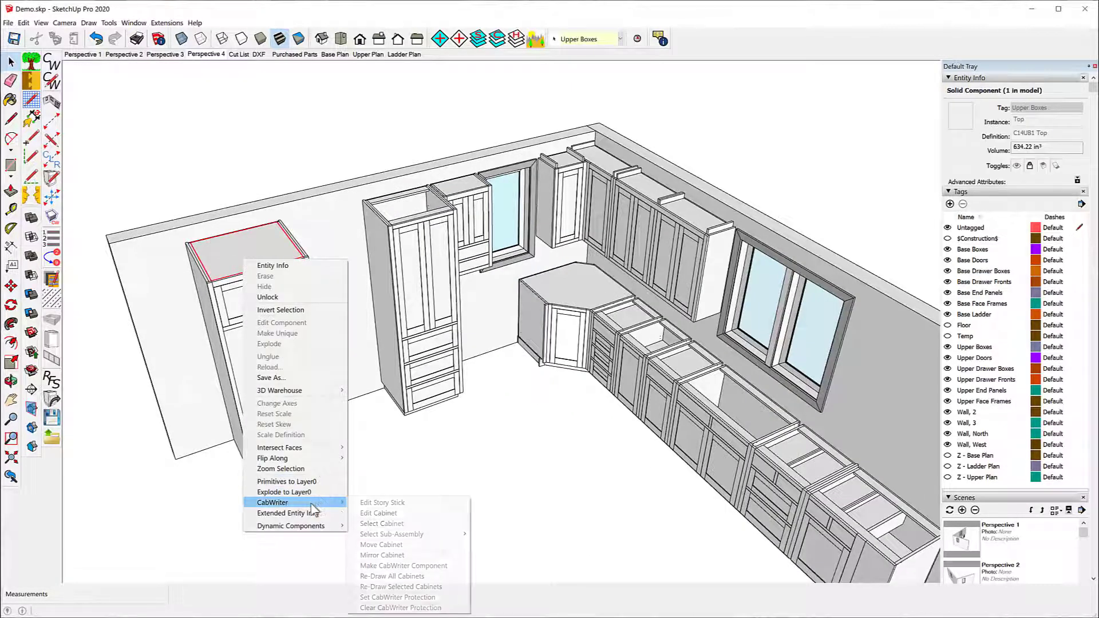
click(401, 587)
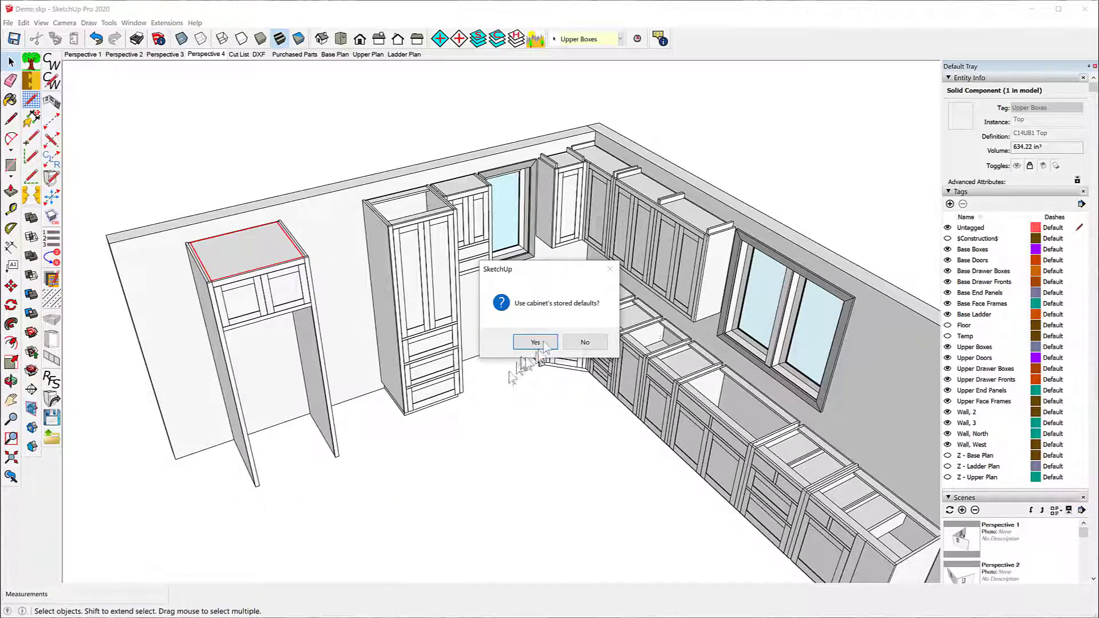
click(585, 342)
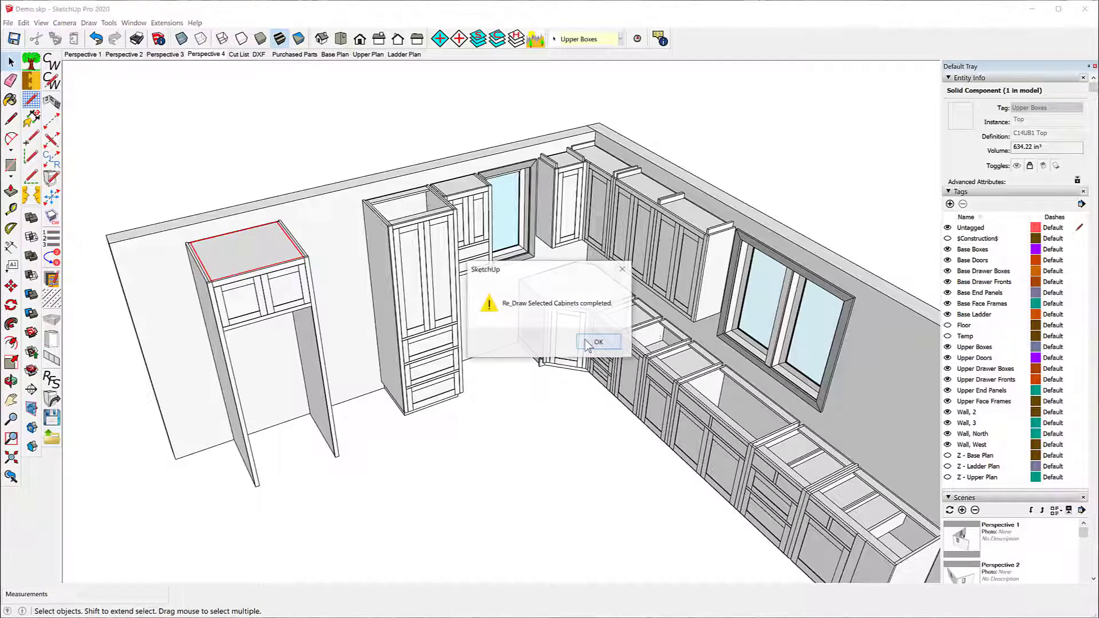
click(599, 342)
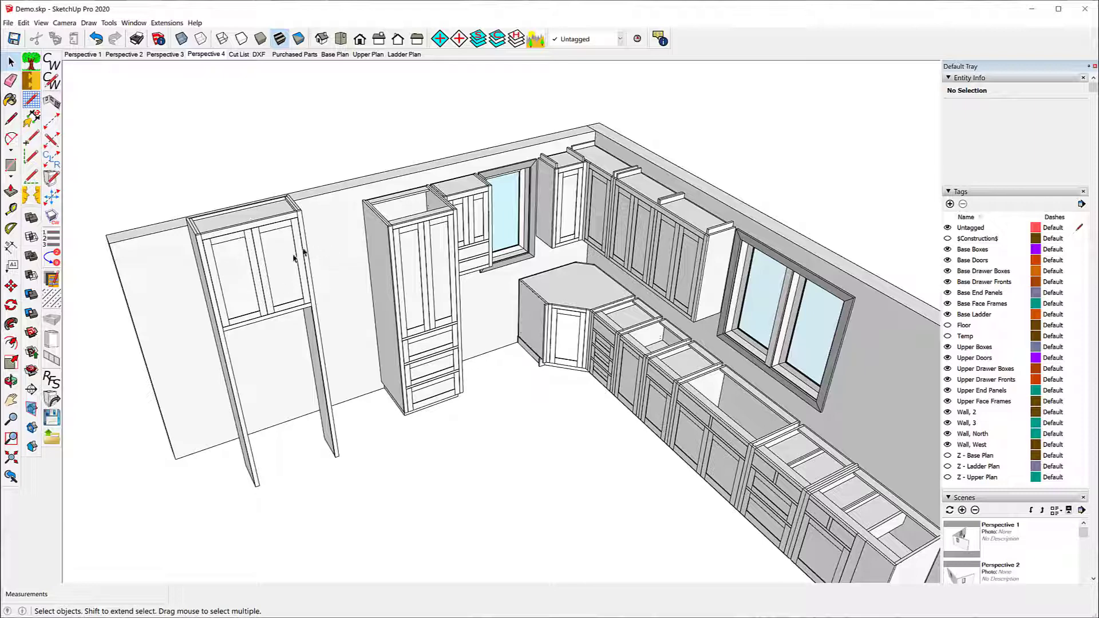
click(96, 39)
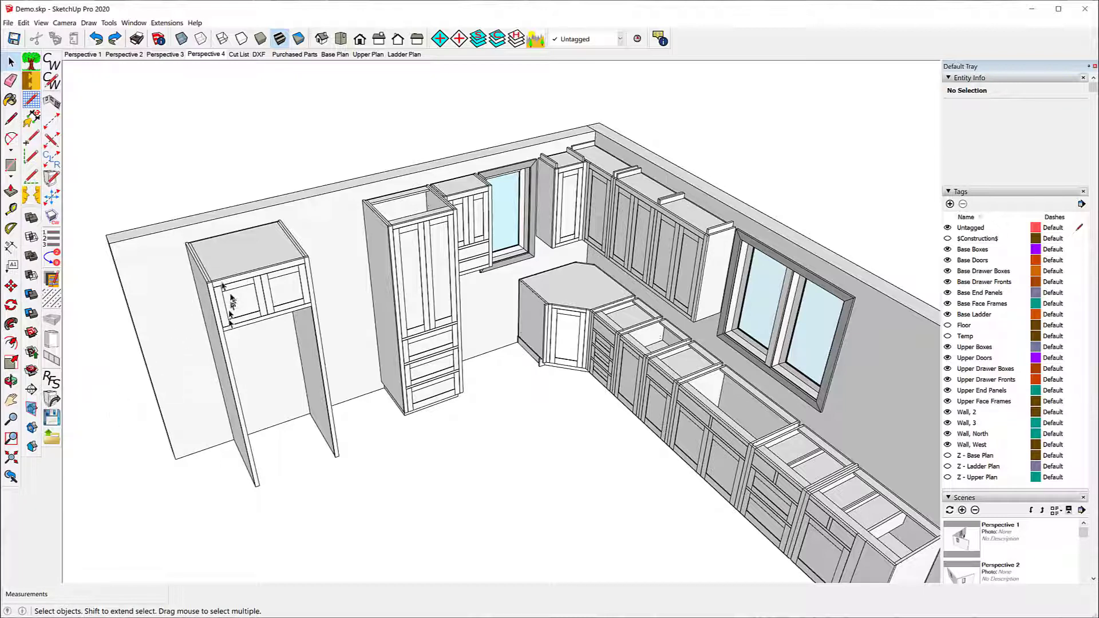
Step: Retrieve the refrigerator cabinet's defaults into the CabWriter settings, set the upper carcass Top Inset to 1" and update
click(213, 276)
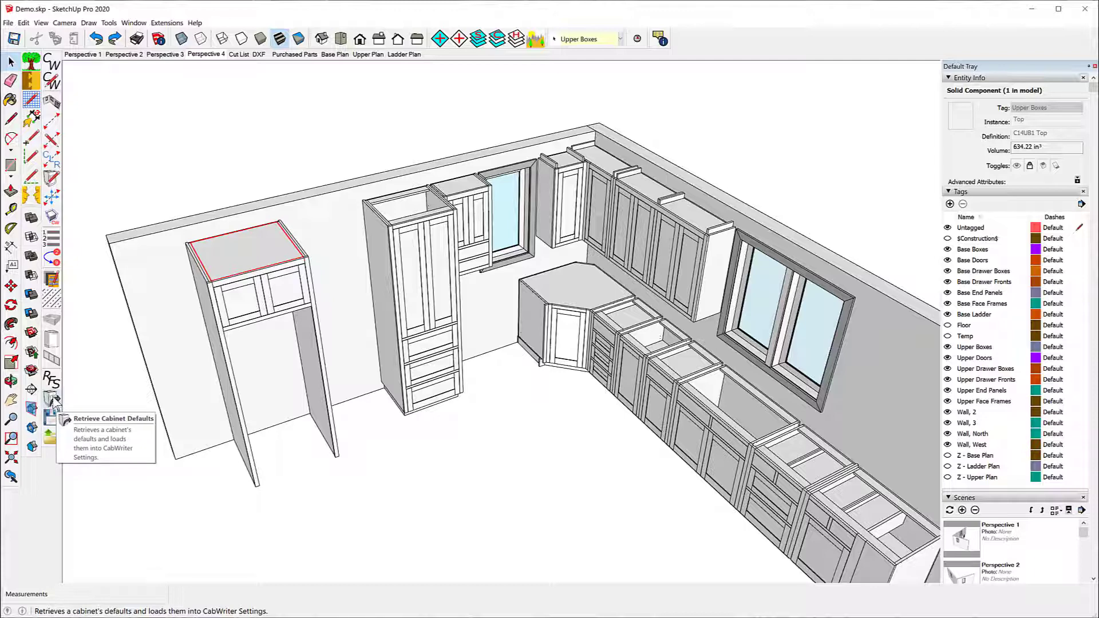
click(53, 399)
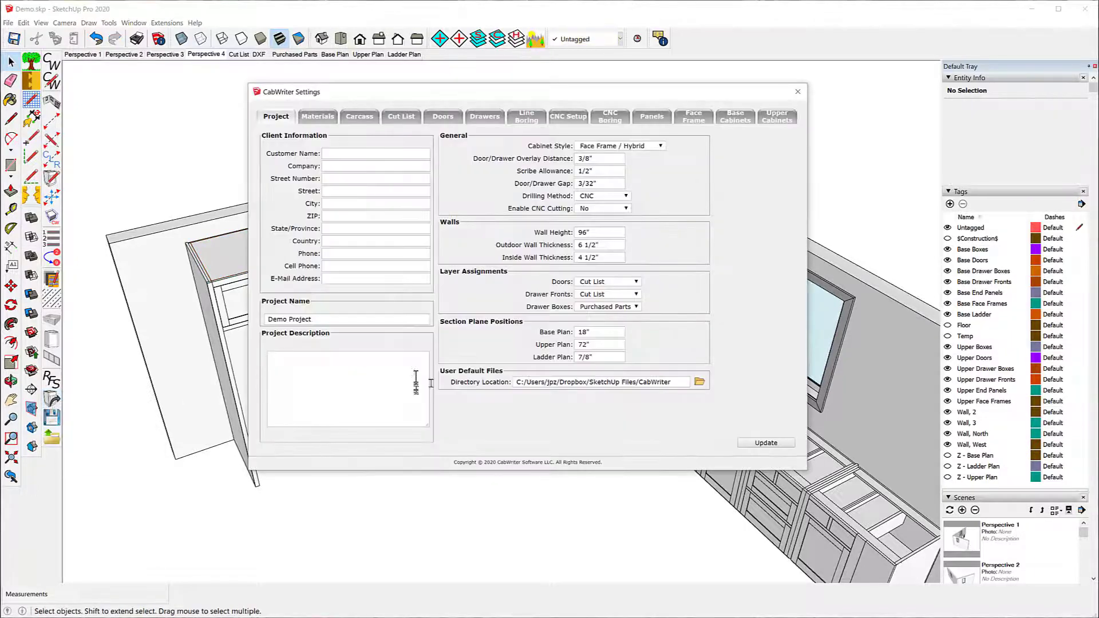
click(777, 118)
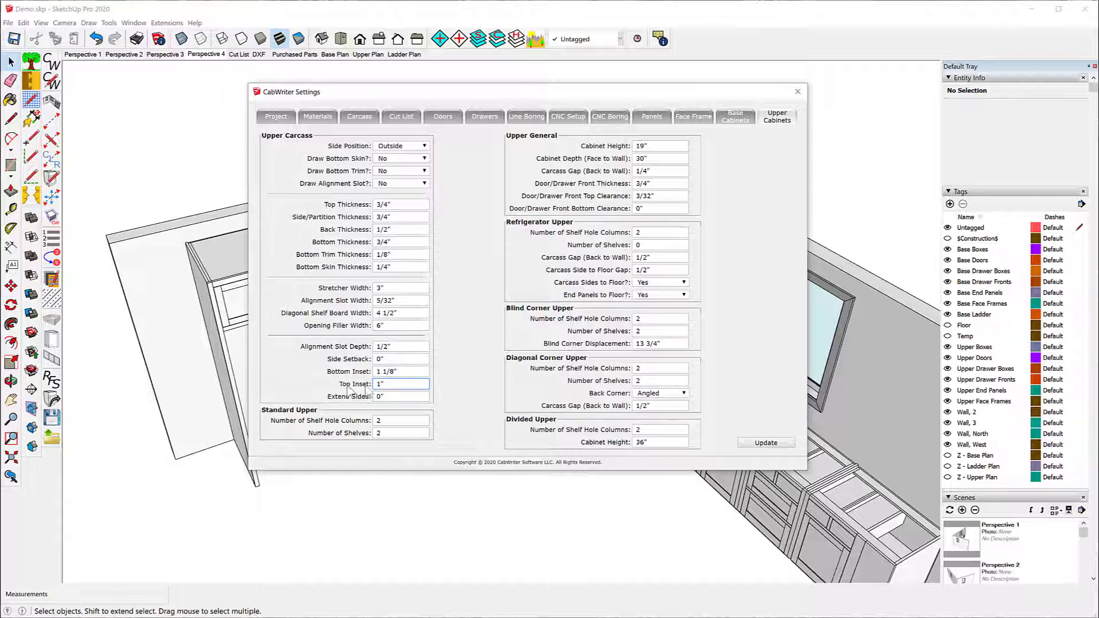
click(768, 443)
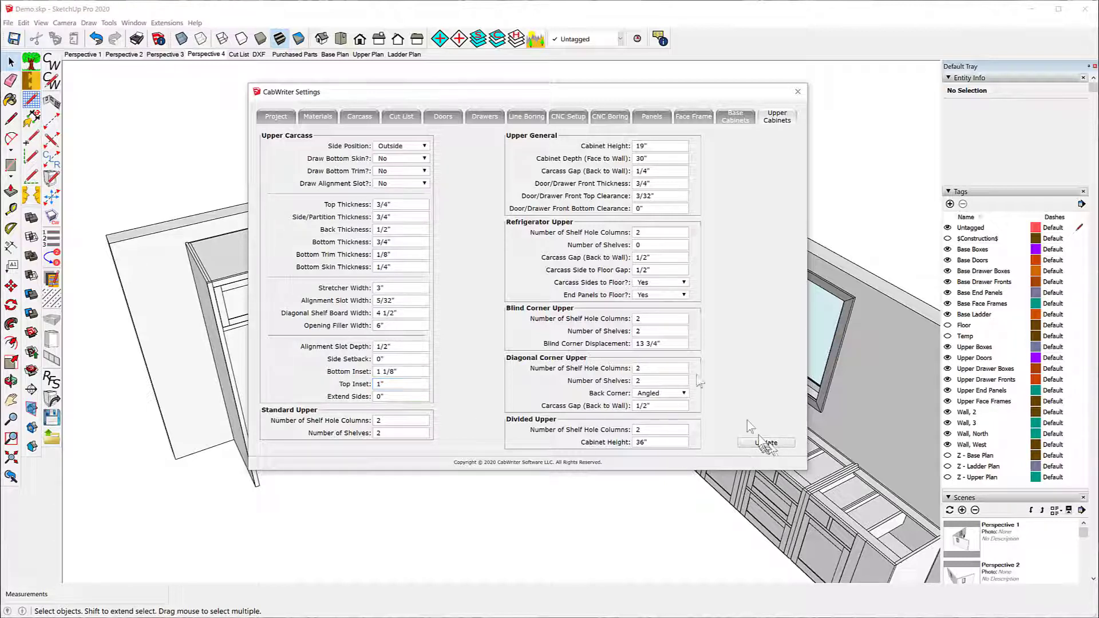
click(798, 92)
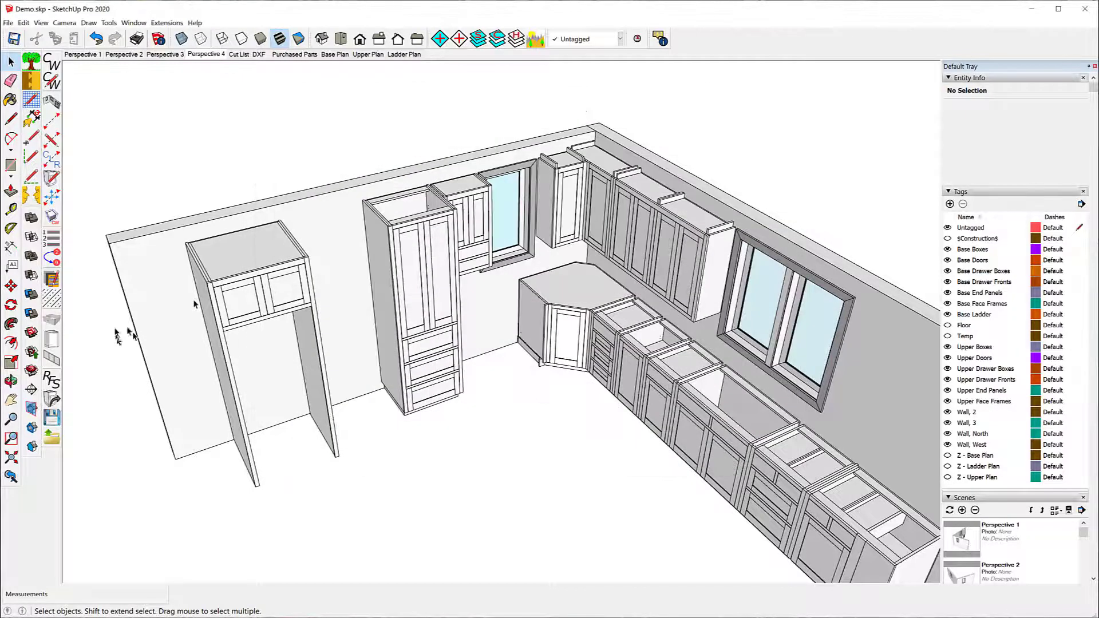
Step: Re-draw the refrigerator upper cabinet using the current CabWriter settings instead of its stored defaults
right_click(225, 265)
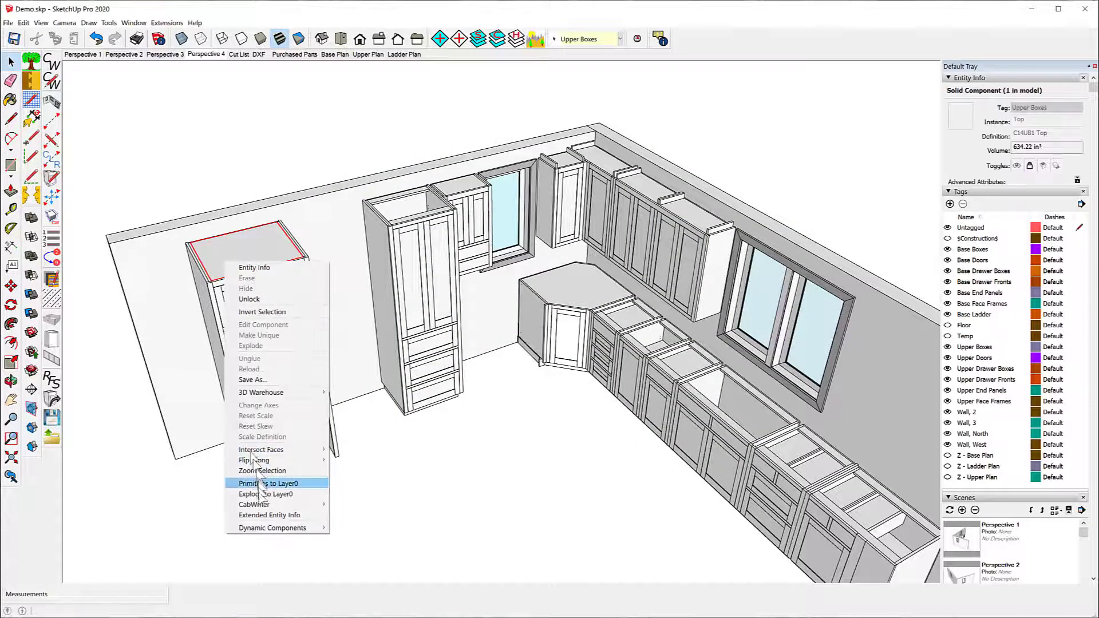
mouse_move(269, 504)
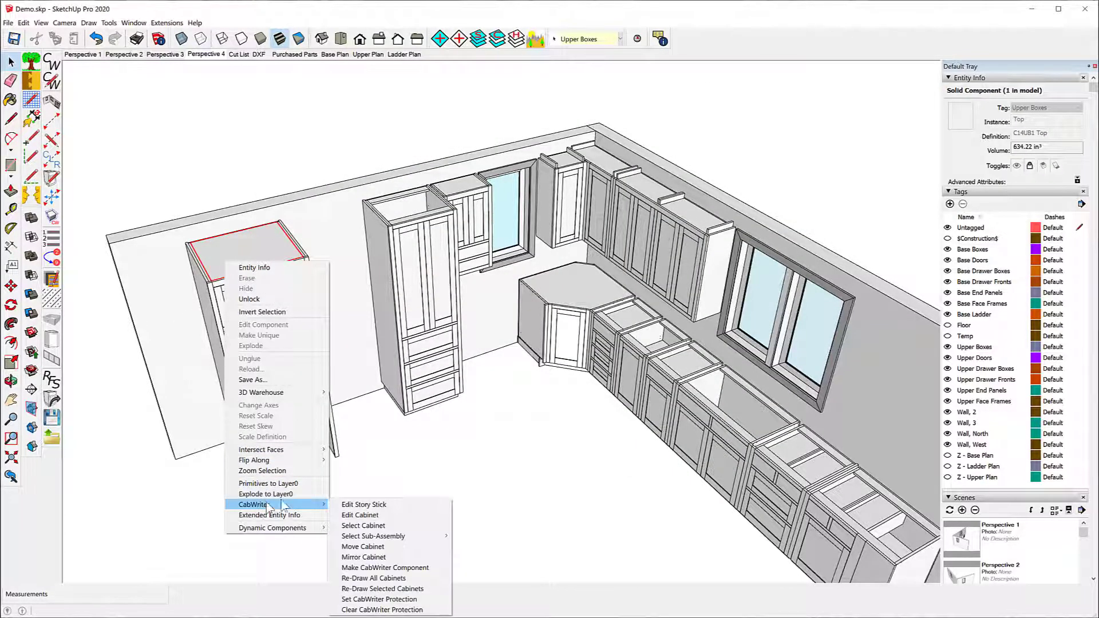
click(378, 590)
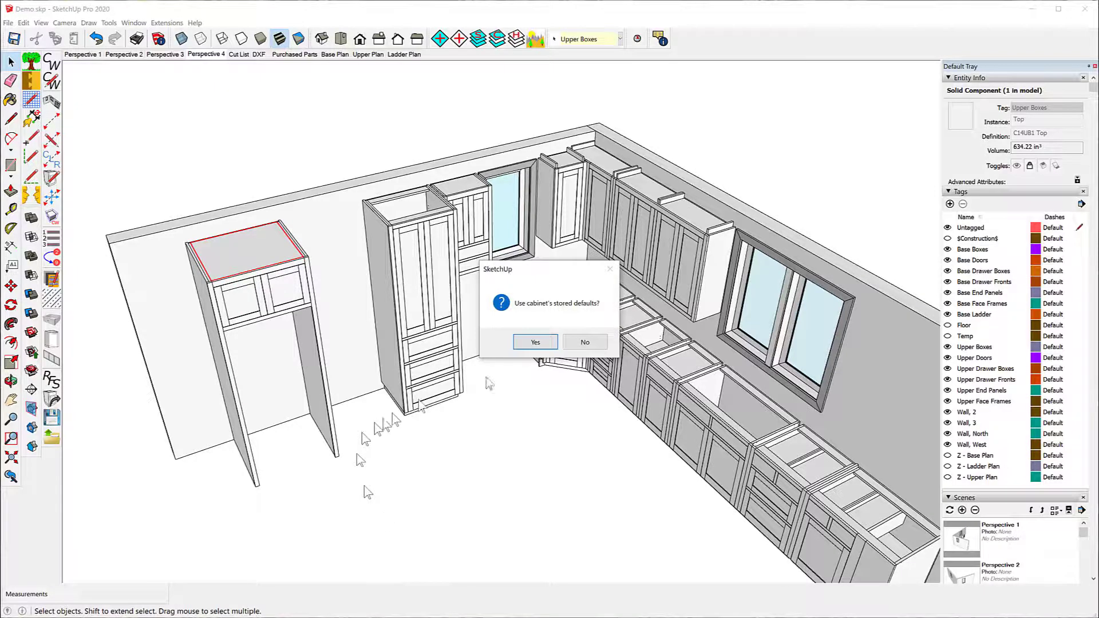
click(583, 343)
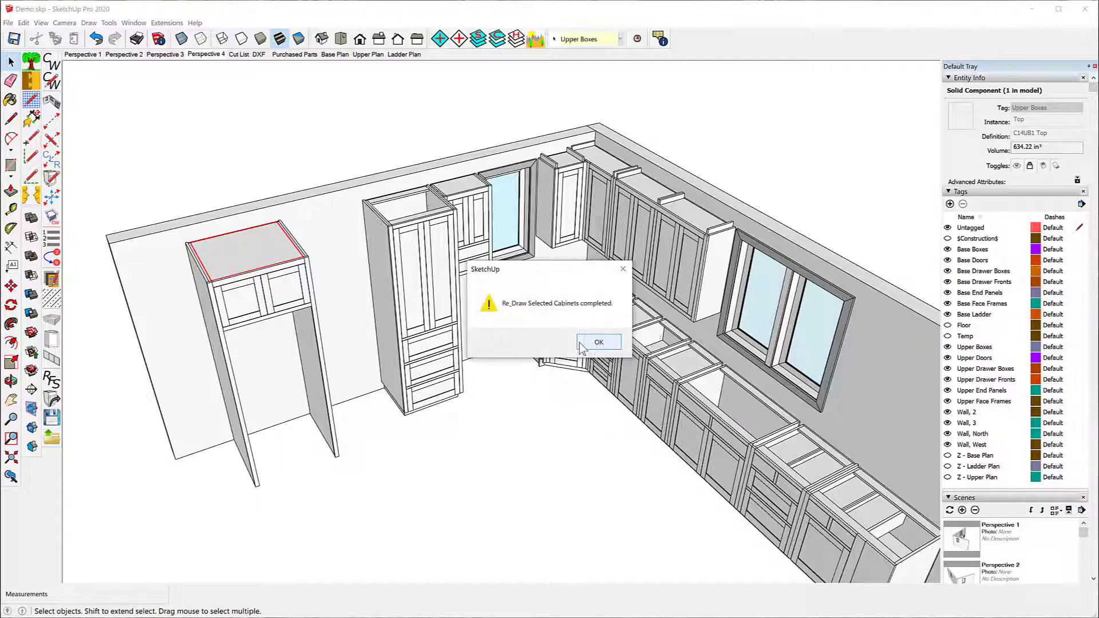
click(595, 343)
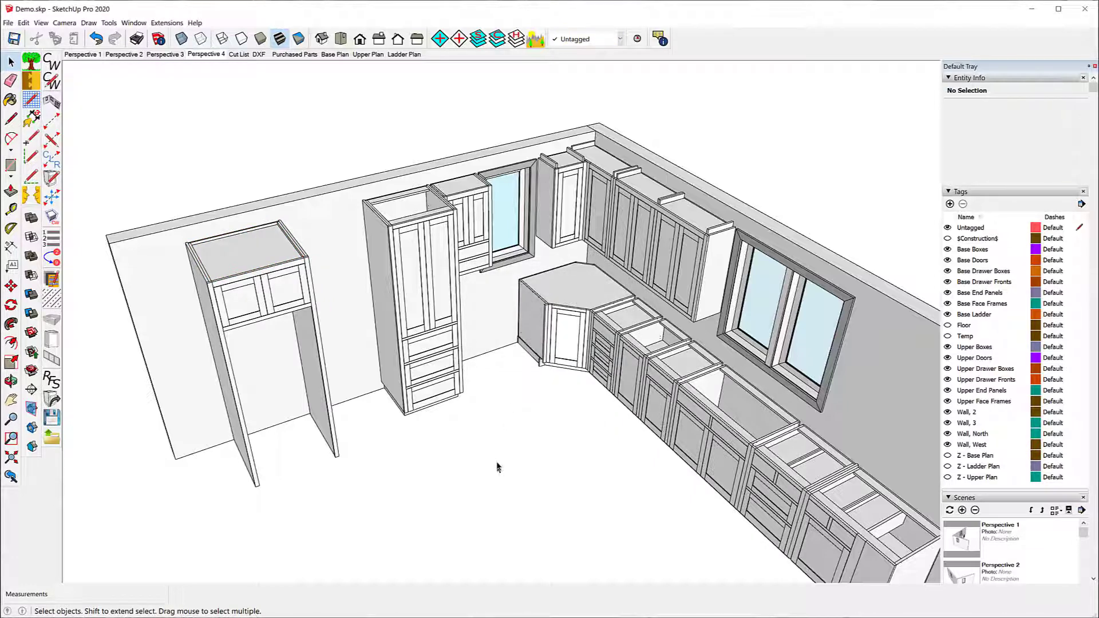
Step: Hide the Upper Doors tag to expose the inside of the refrigerator upper cabinet
scroll(192, 301, up, 3)
scroll(177, 269, up, 5)
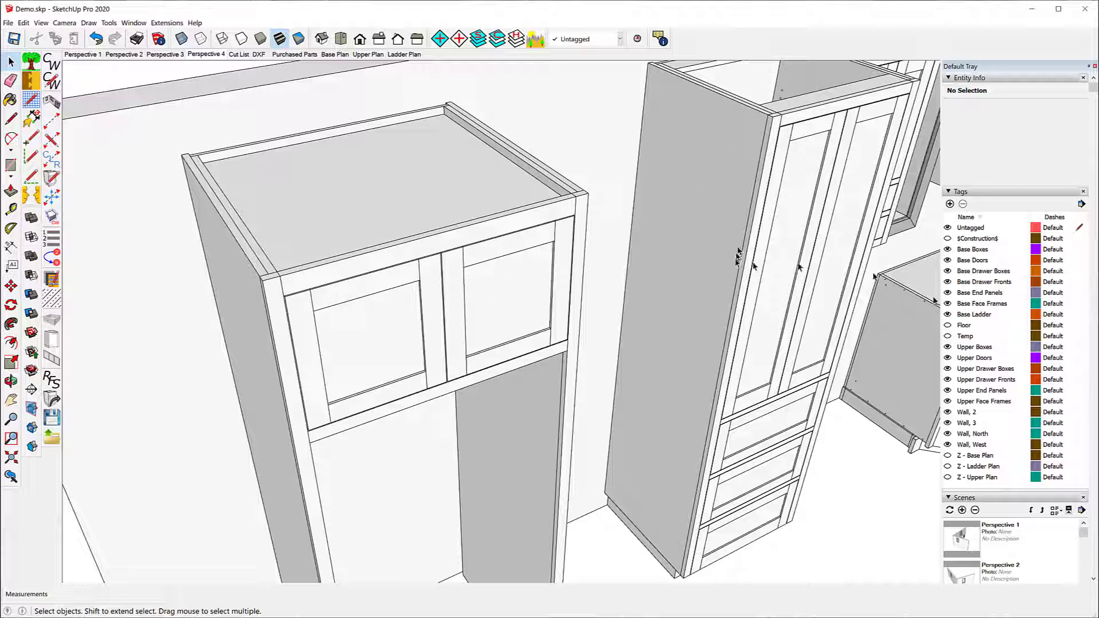
click(948, 358)
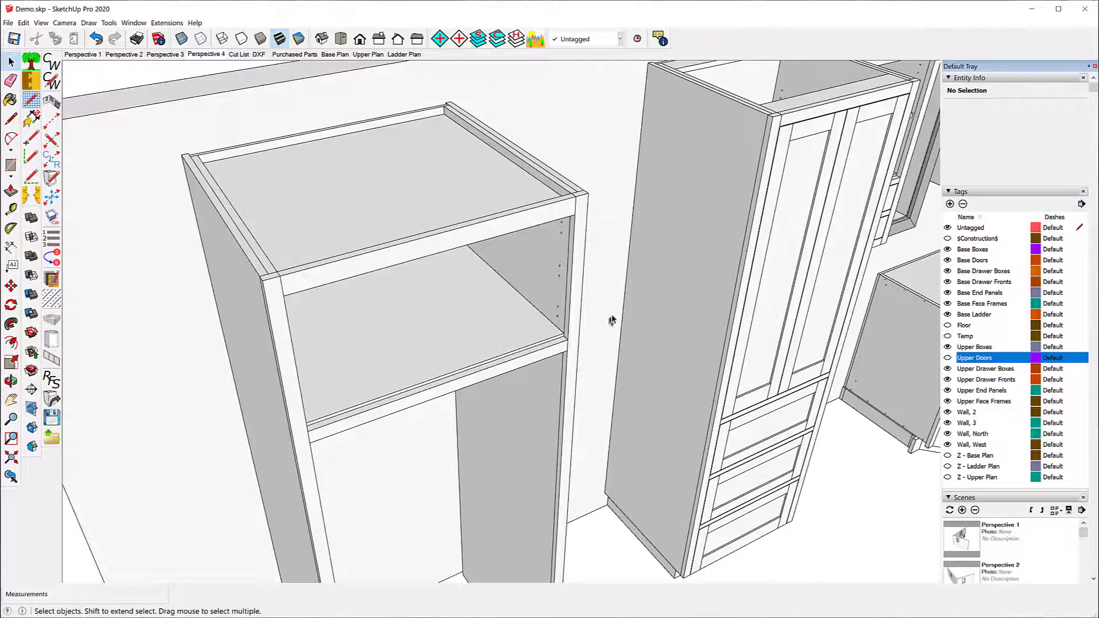
Step: Examine the refrigerator cabinet's inset top against its top rail and sides, from inside, below and above
middle_drag(611, 317, 566, 204)
scroll(597, 352, down, 4)
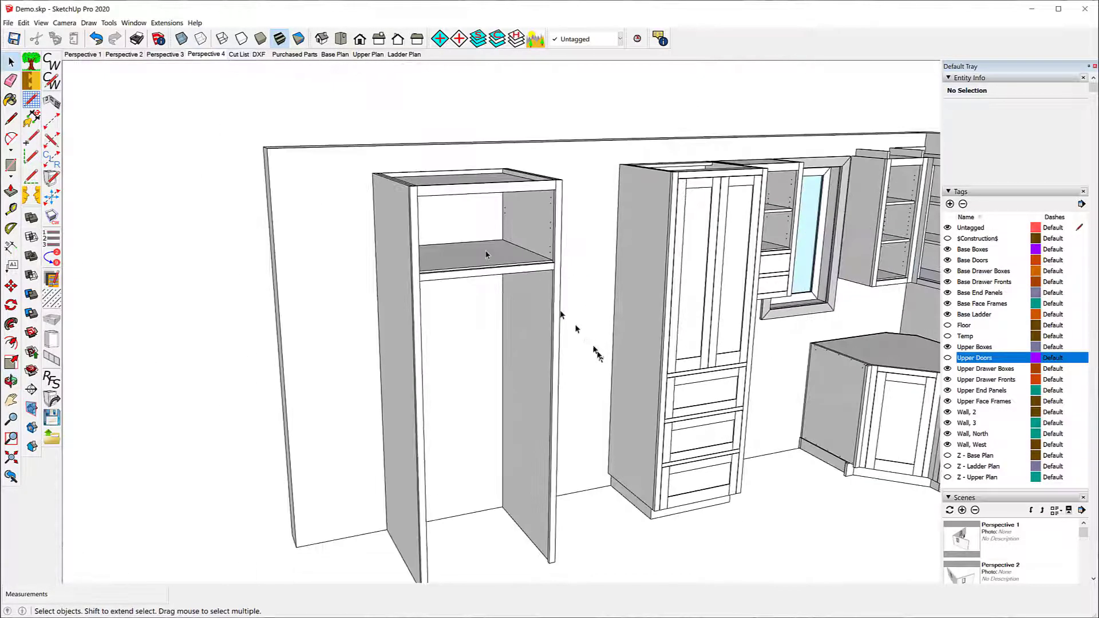
middle_drag(486, 255, 178, 76)
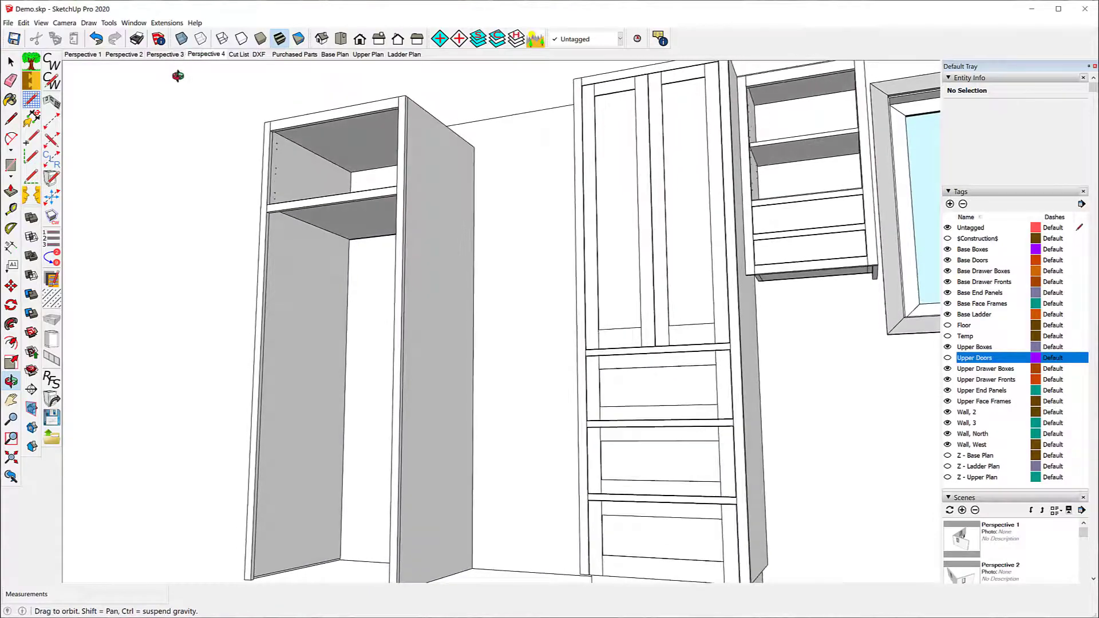
drag(178, 76, 688, 161)
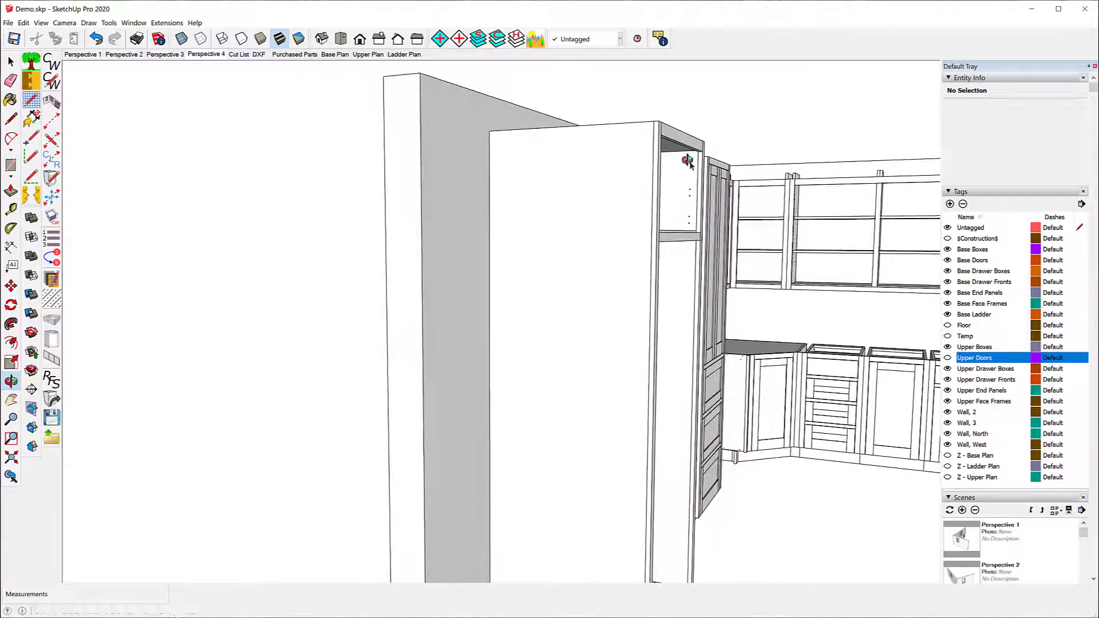
key(space)
scroll(690, 168, up, 5)
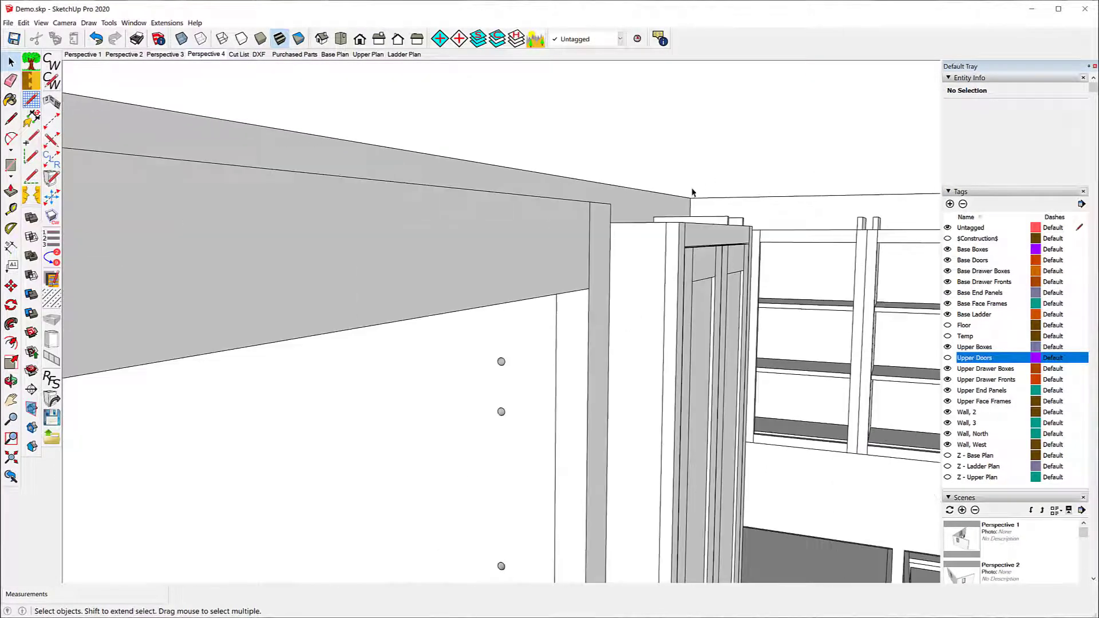
scroll(596, 217, up, 5)
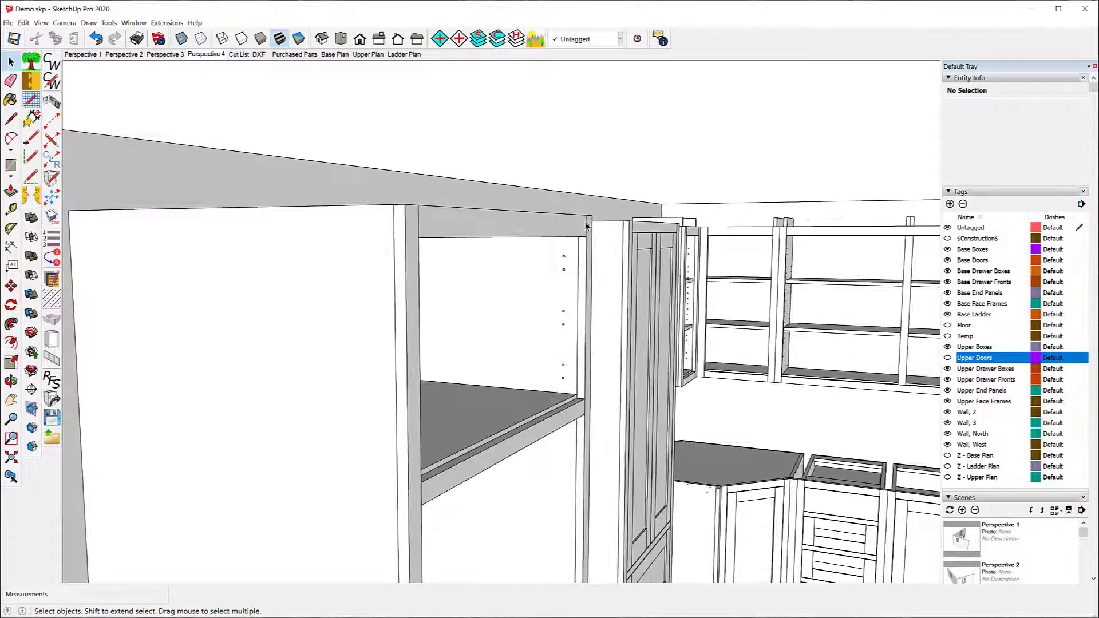
scroll(583, 225, down, 3)
scroll(583, 225, up, 2)
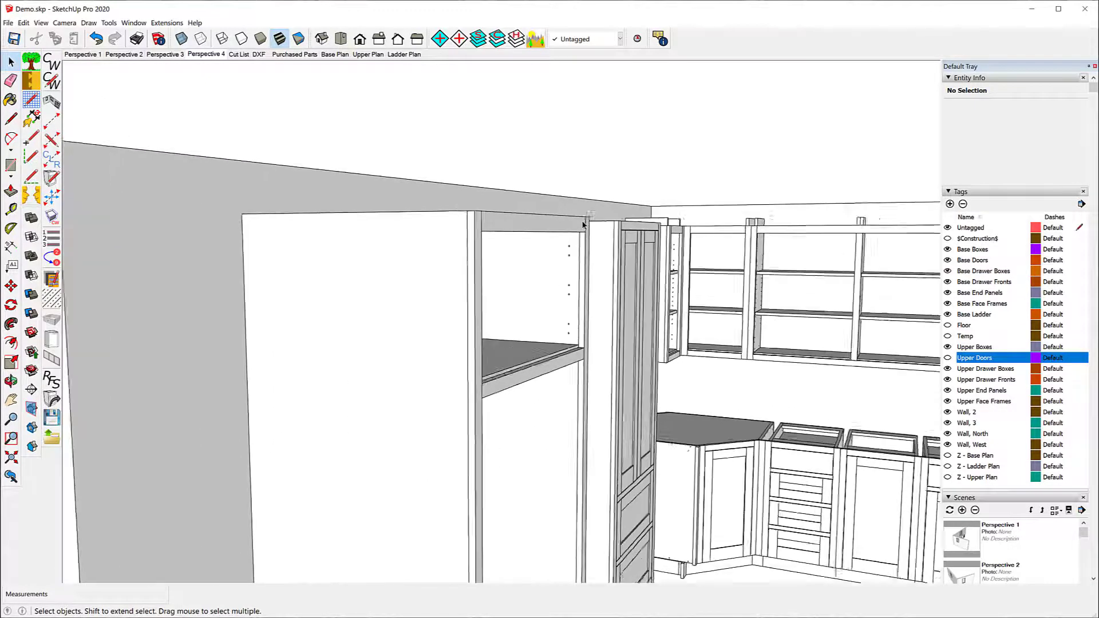
scroll(583, 225, up, 1)
key(o)
drag(579, 235, 572, 162)
key(space)
scroll(571, 160, up, 3)
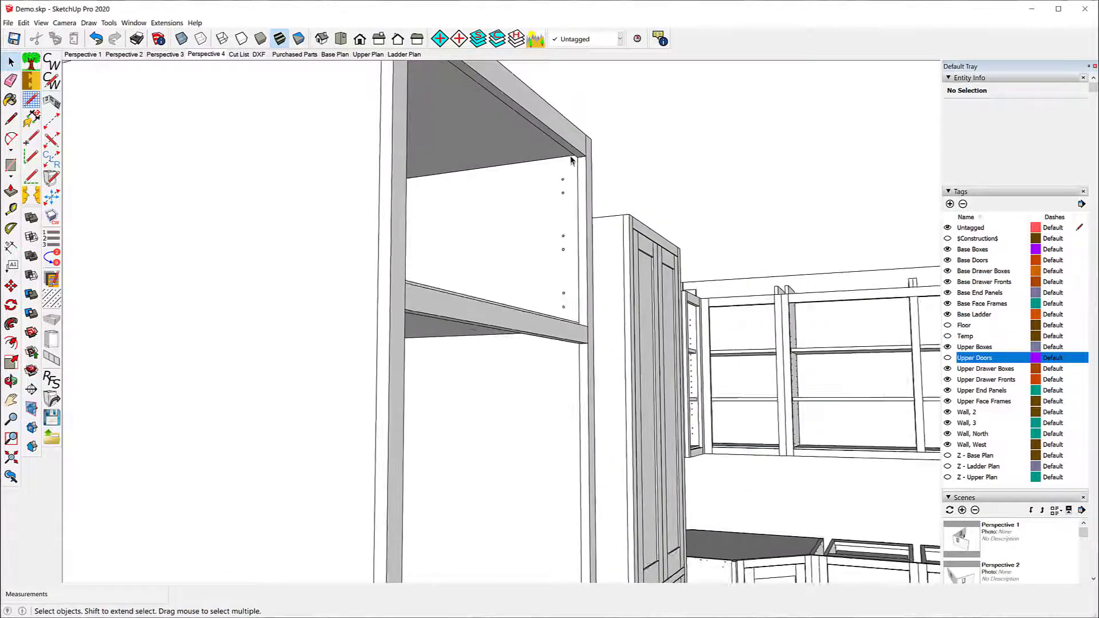
scroll(571, 160, up, 2)
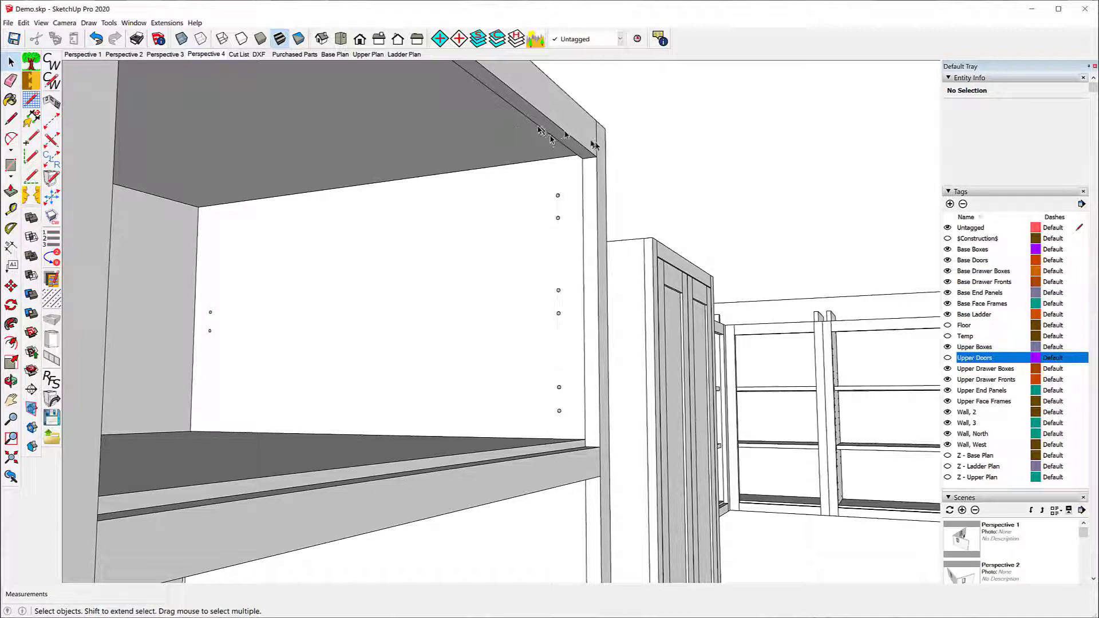
middle_drag(563, 121, 491, 286)
scroll(584, 137, down, 2)
scroll(584, 137, down, 2)
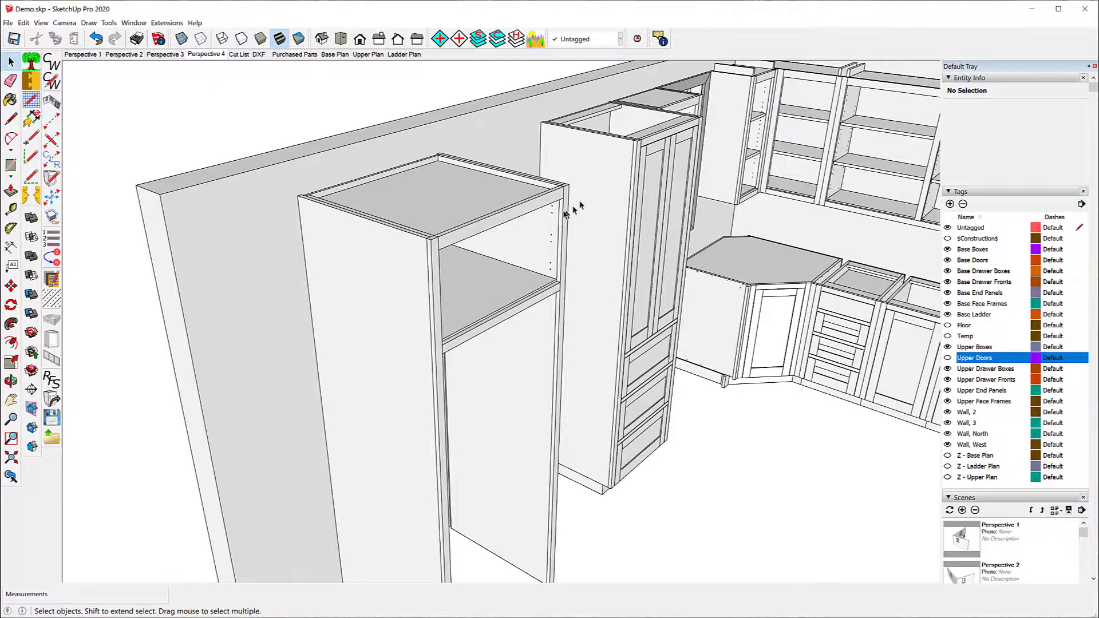
Step: Retrieve the defaults of the upper cabinet between the tall pantry and the window into the CabWriter settings
middle_drag(554, 196, 329, 225)
middle_drag(719, 228, 504, 229)
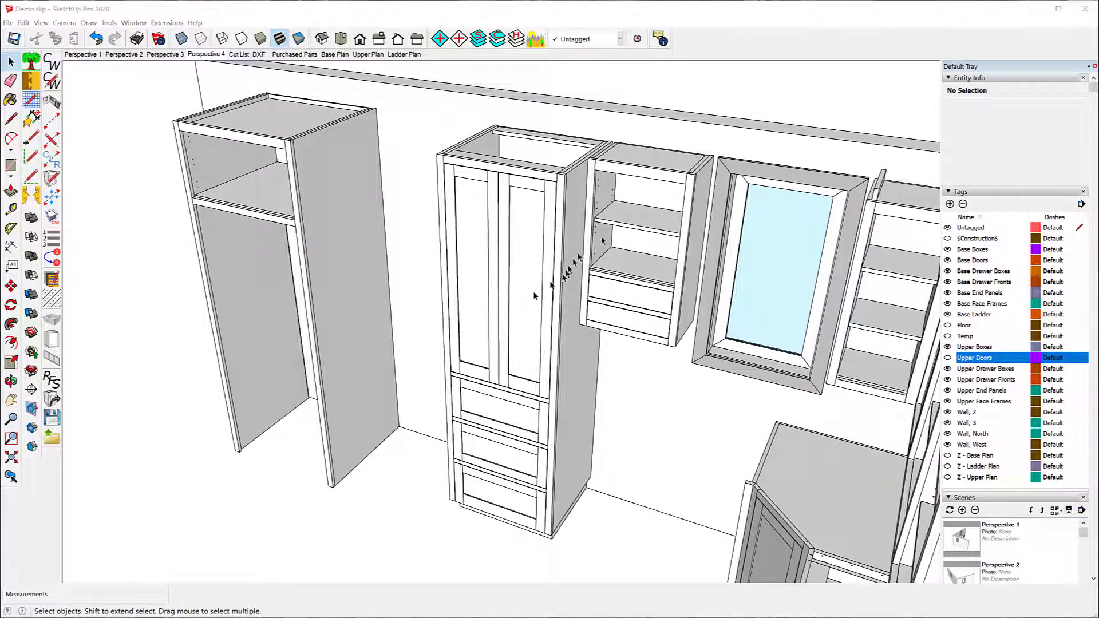
click(646, 177)
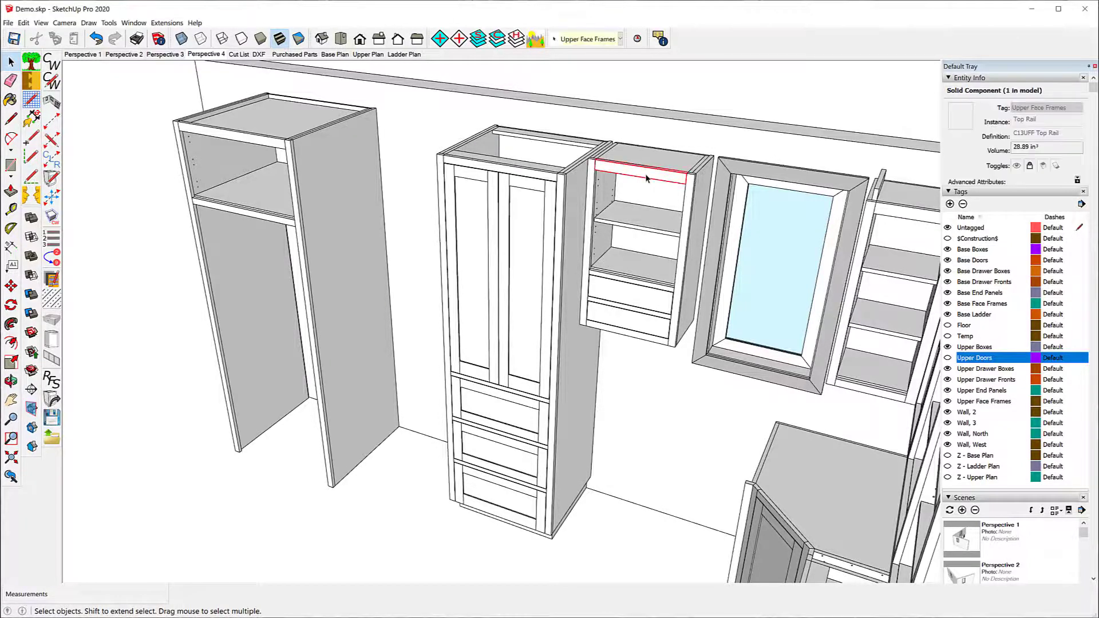
click(49, 410)
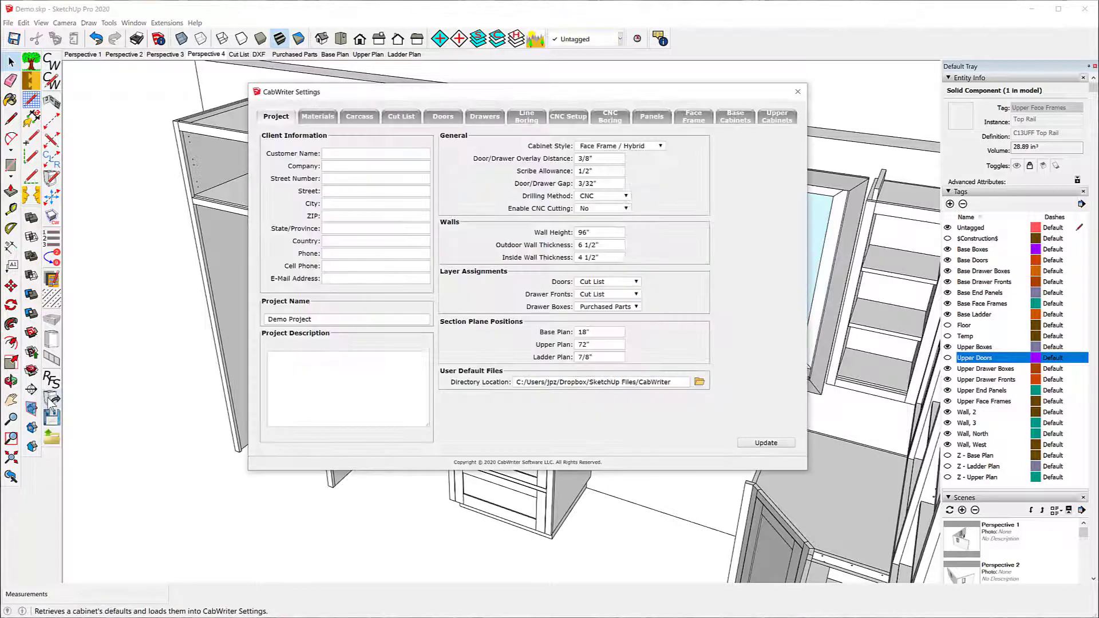
Step: Set the upper carcass Top Inset to 1", extend the carcass sides, and update the CabWriter settings
click(780, 119)
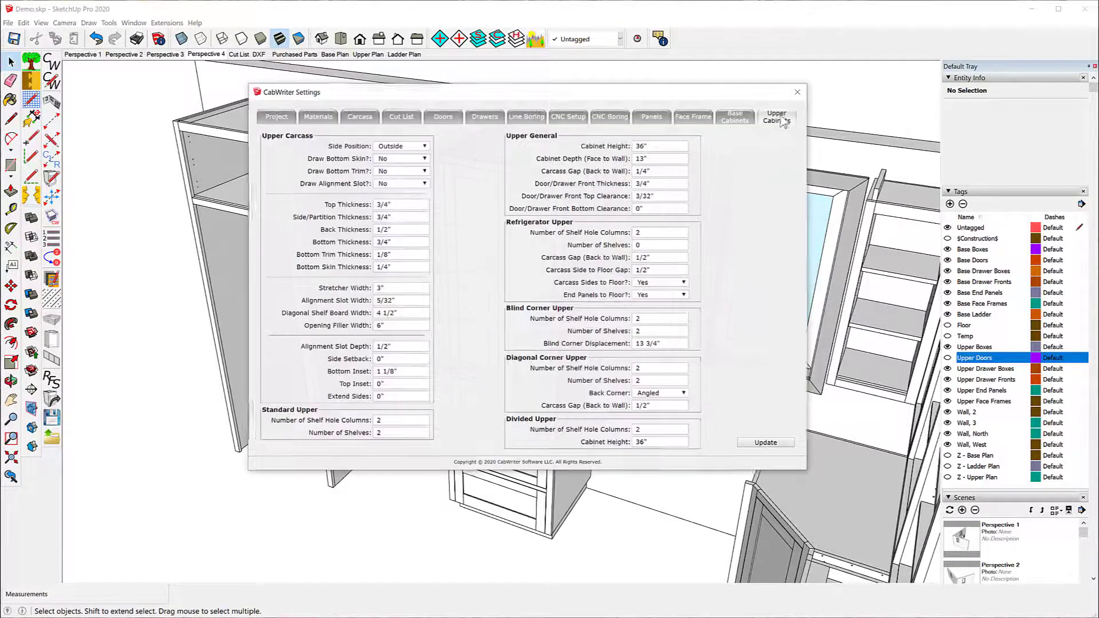
click(379, 385)
text(1)
click(380, 397)
click(777, 444)
click(797, 92)
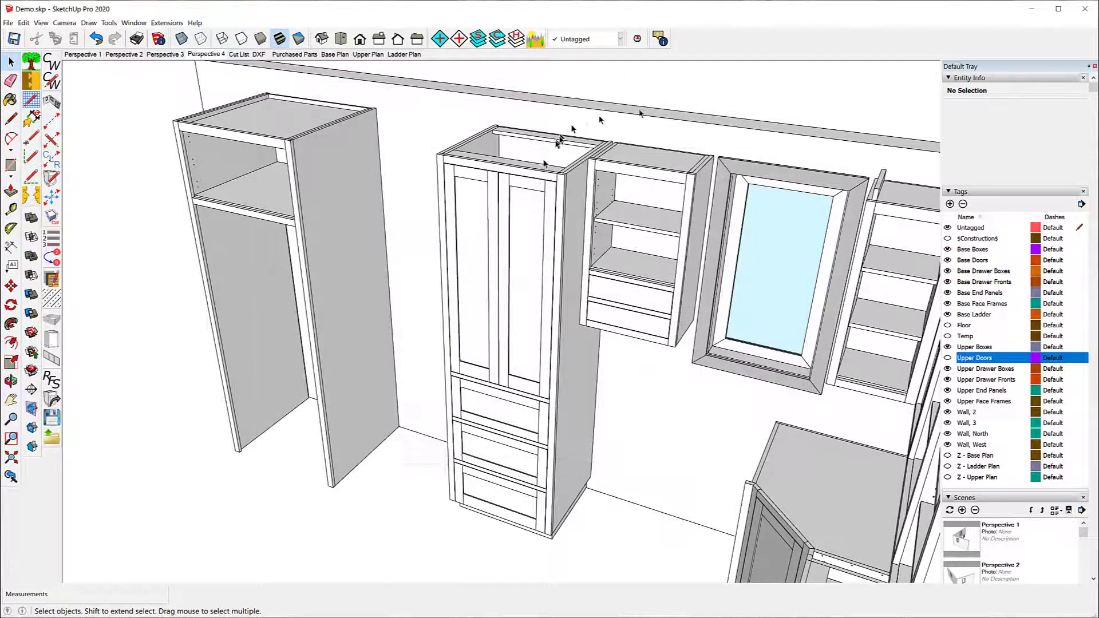
Step: Re-draw the upper cabinet between the pantry and the window using the current settings instead of its stored defaults
click(624, 170)
right_click(624, 170)
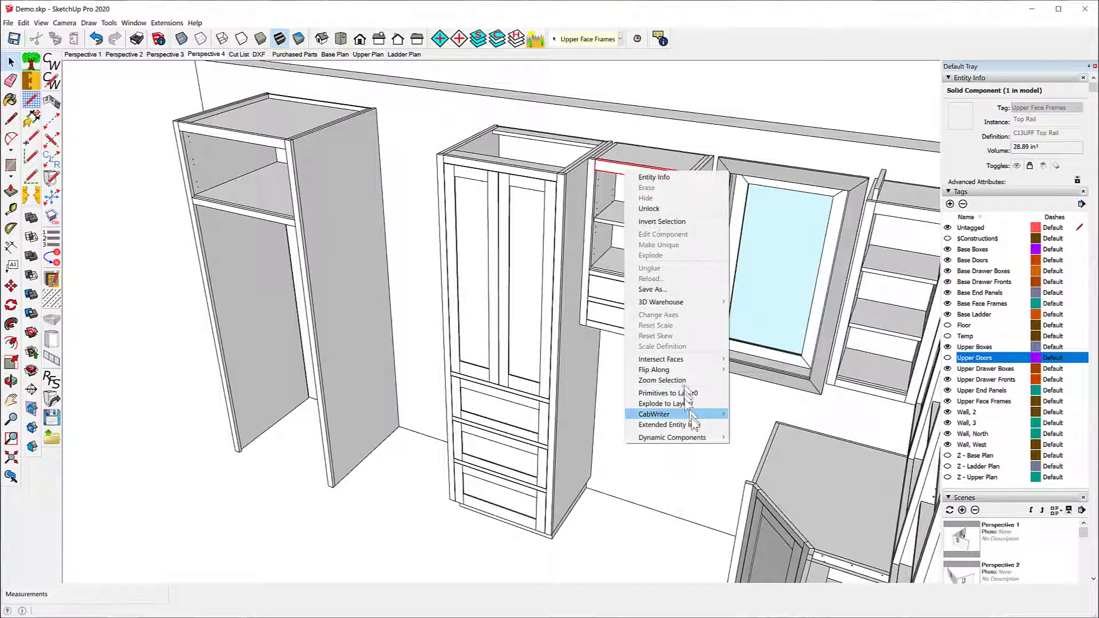
mouse_move(693, 415)
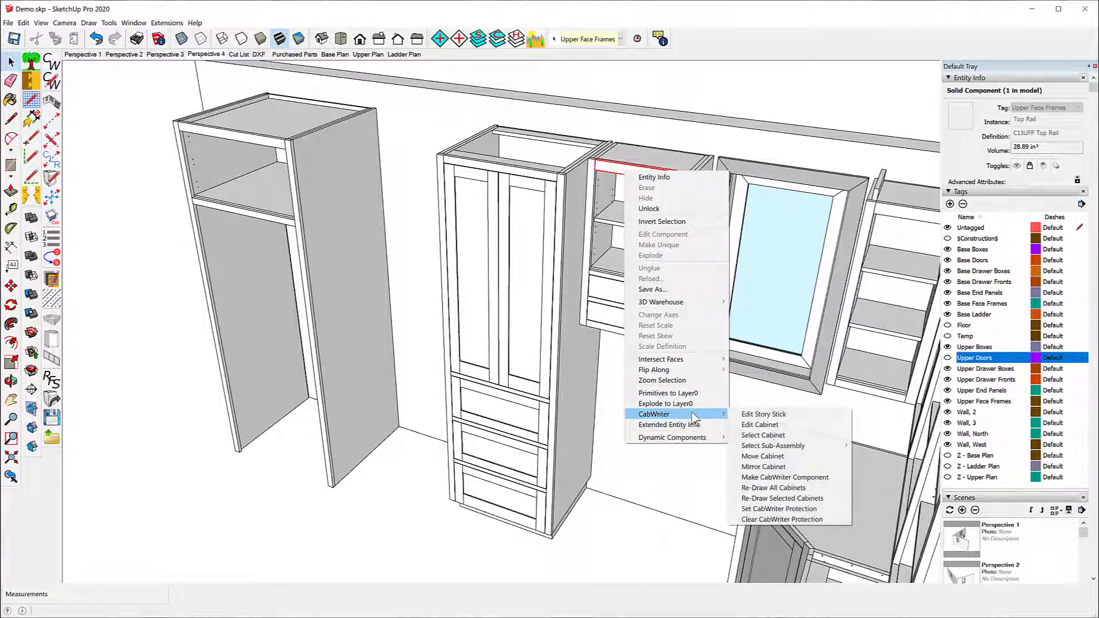
click(773, 502)
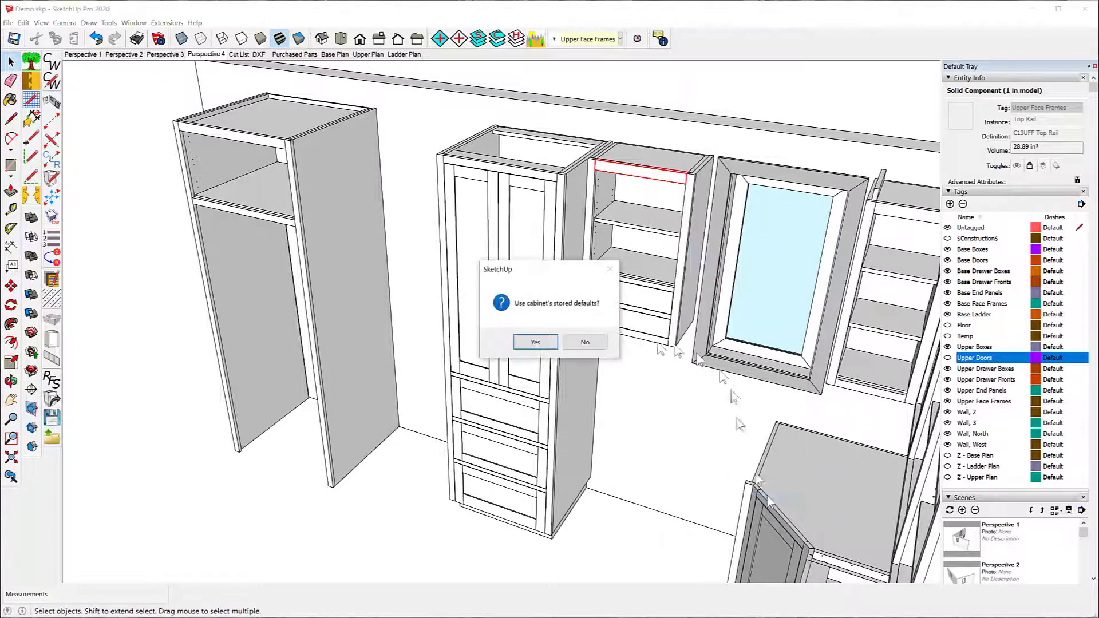
click(585, 344)
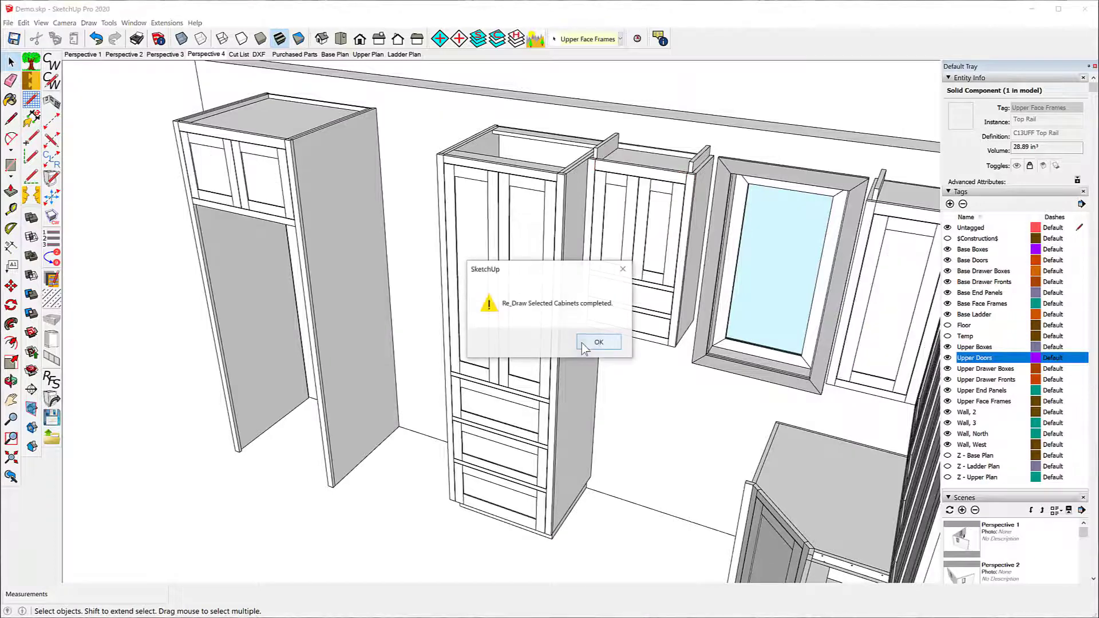
click(588, 342)
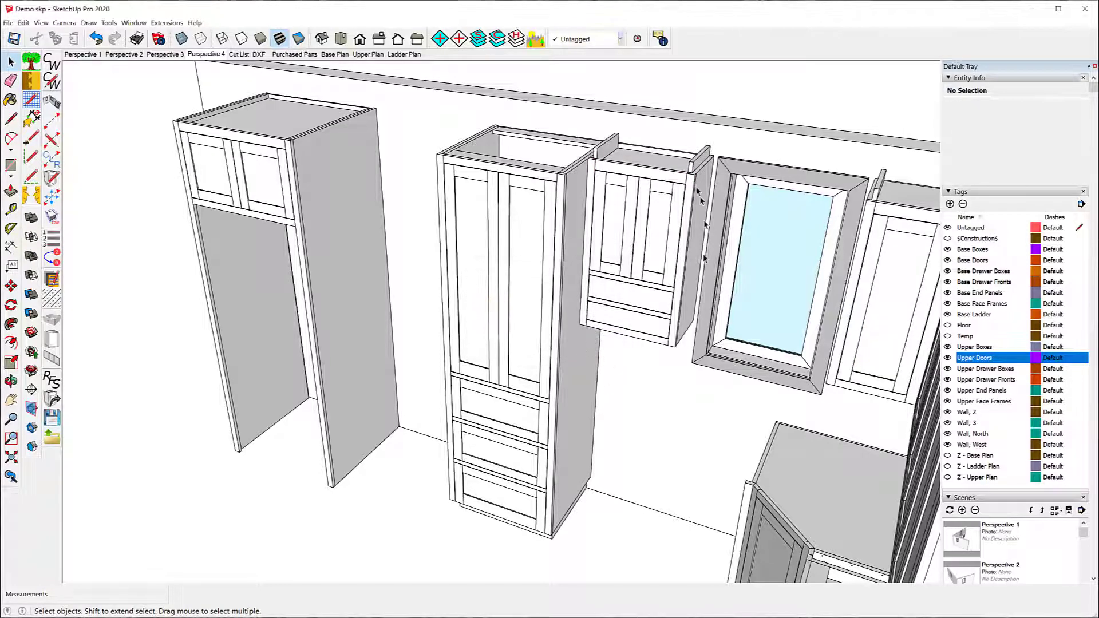
scroll(720, 149, up, 4)
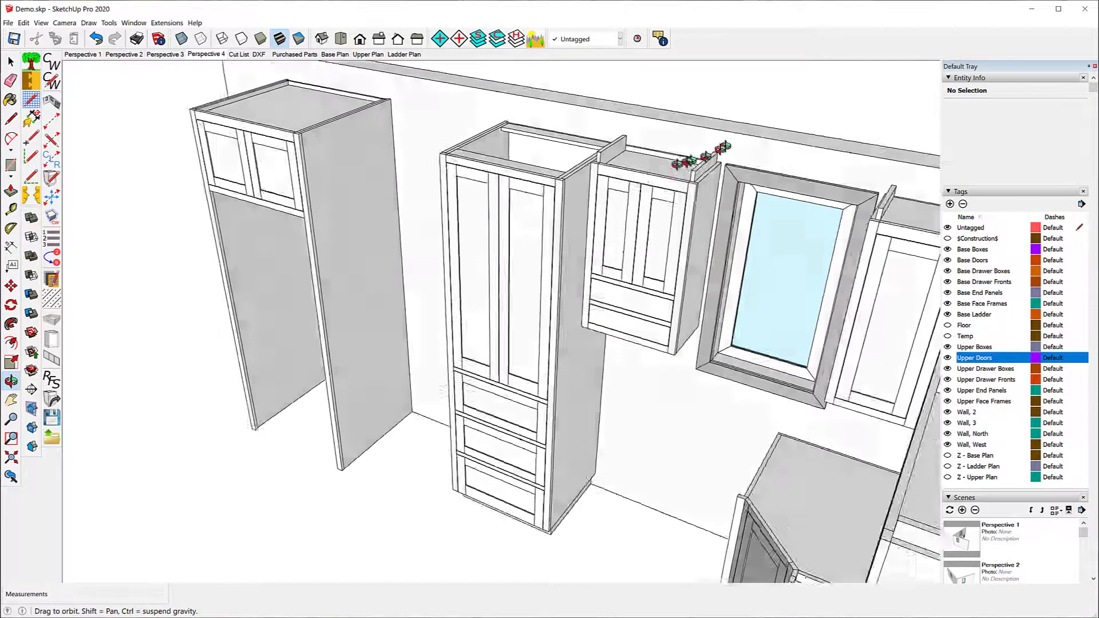
scroll(658, 175, up, 3)
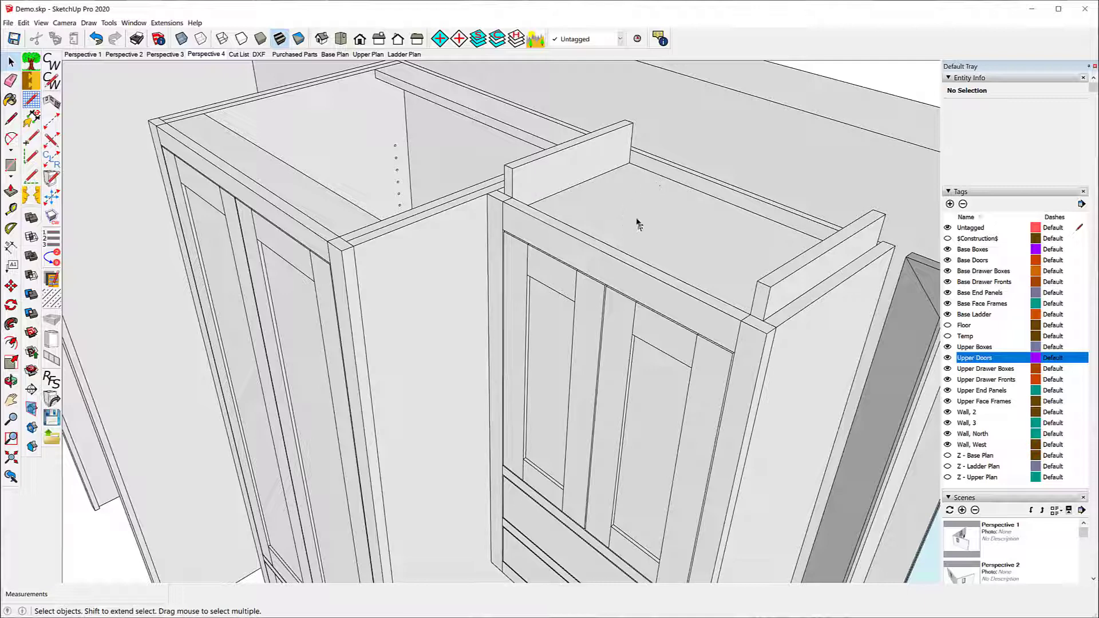
middle_drag(506, 218, 633, 328)
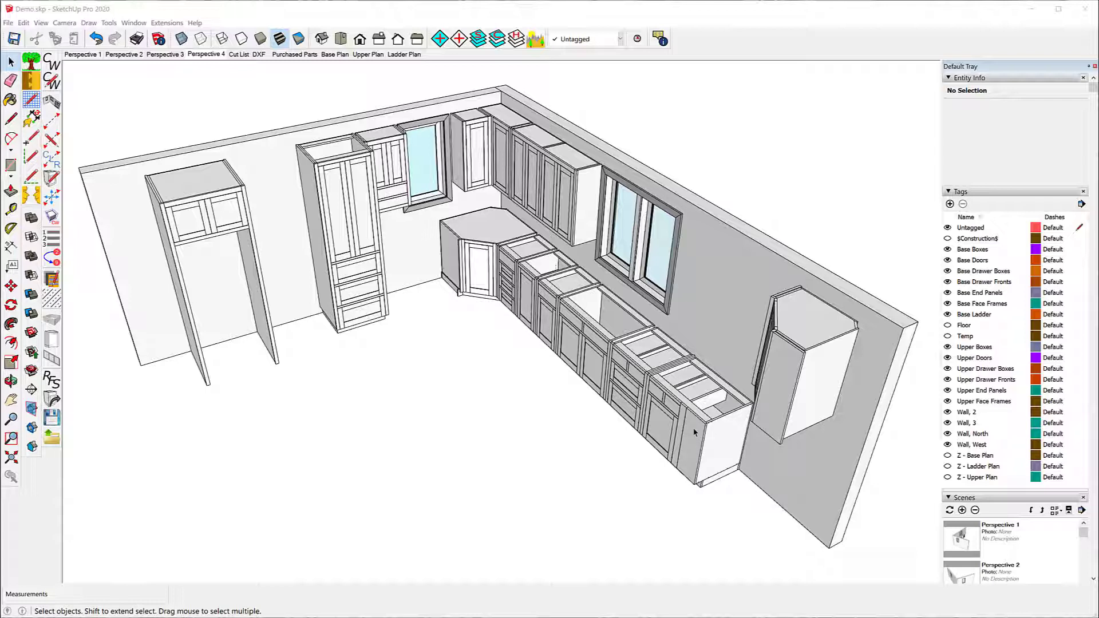
Step: Load the Frameless defaults file from the CabWriter Imperial Defaults into the settings
click(53, 439)
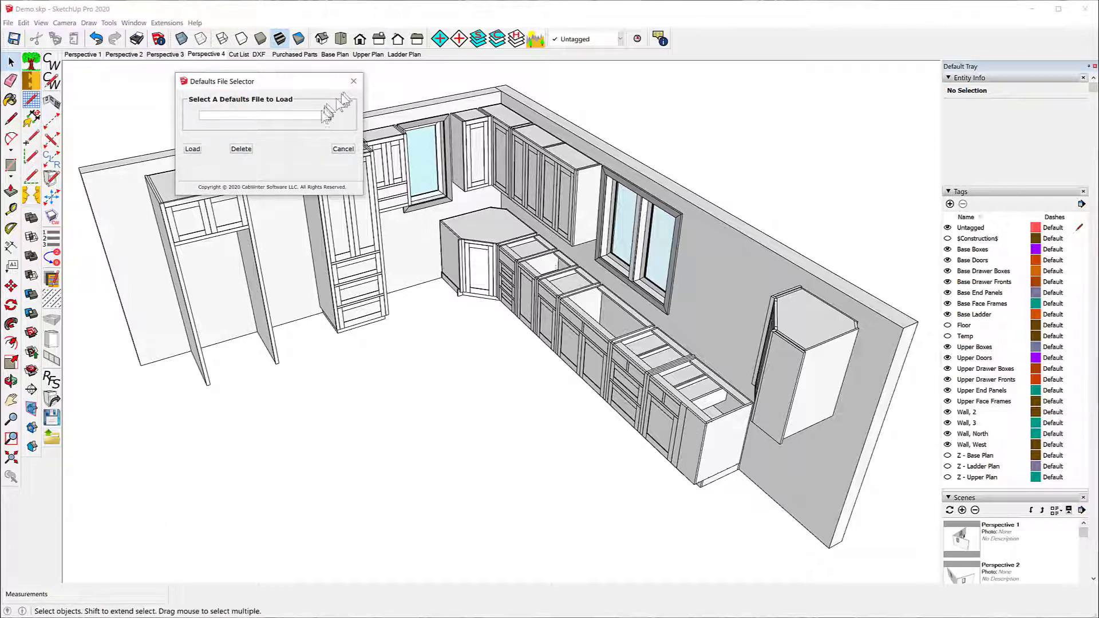
click(328, 116)
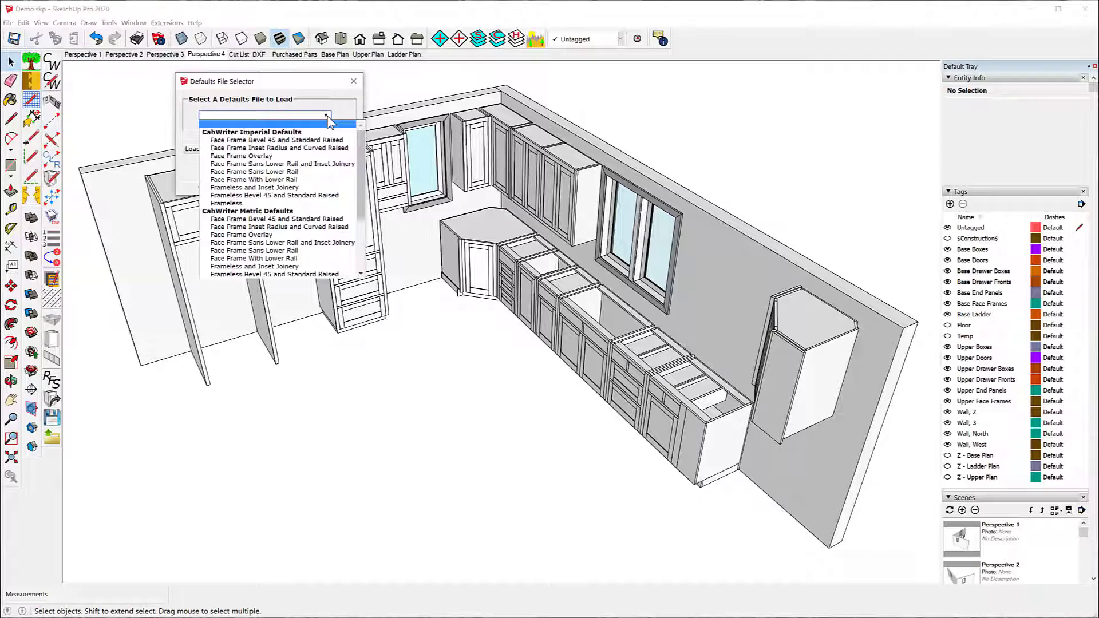
click(244, 204)
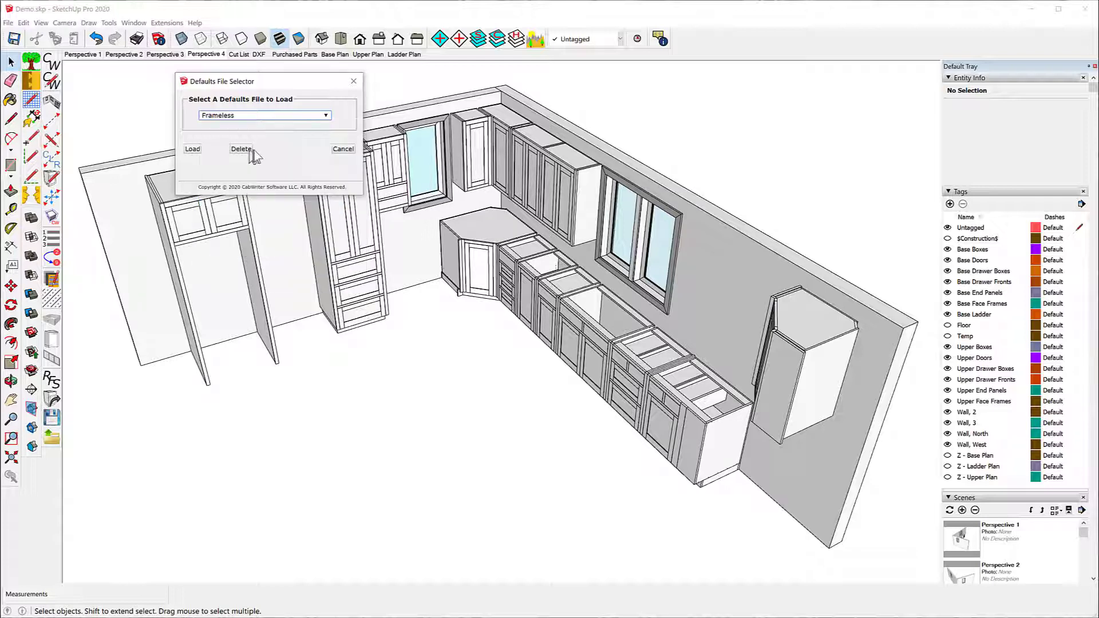
click(193, 149)
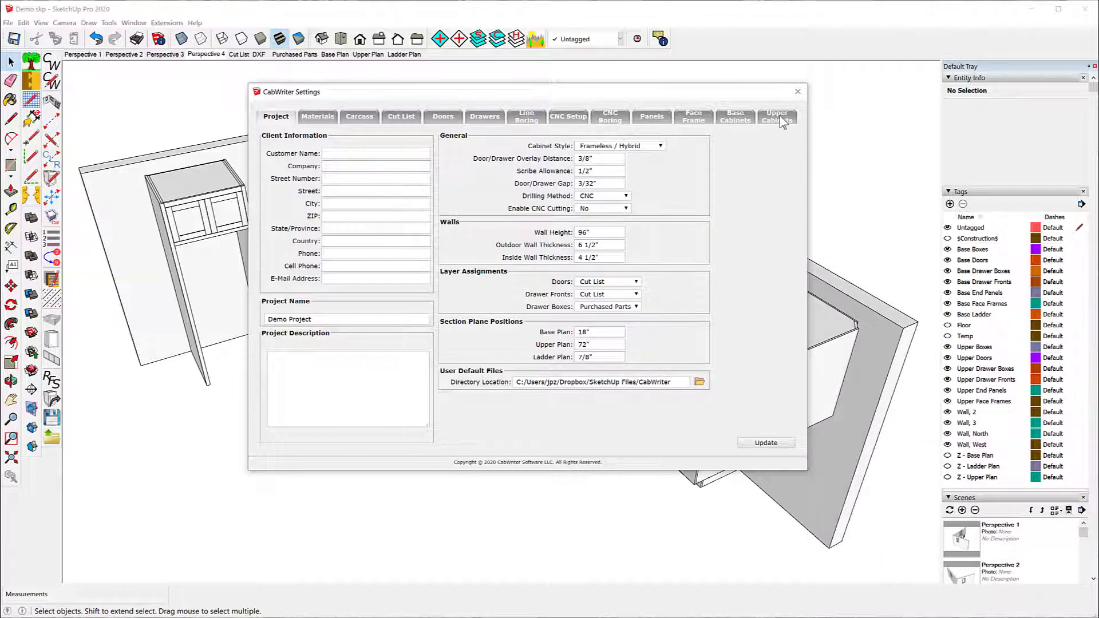
click(798, 92)
Step: Re-draw the corner base cabinet and the base cabinets along the window wall using the current settings instead of their stored defaults
click(484, 236)
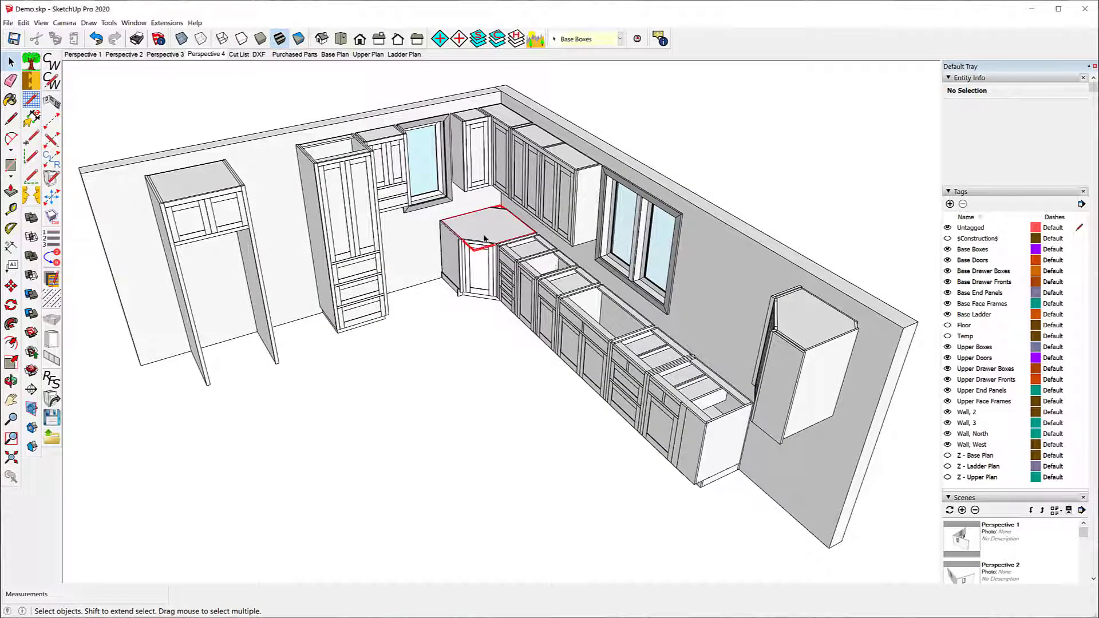
shift+click(522, 256)
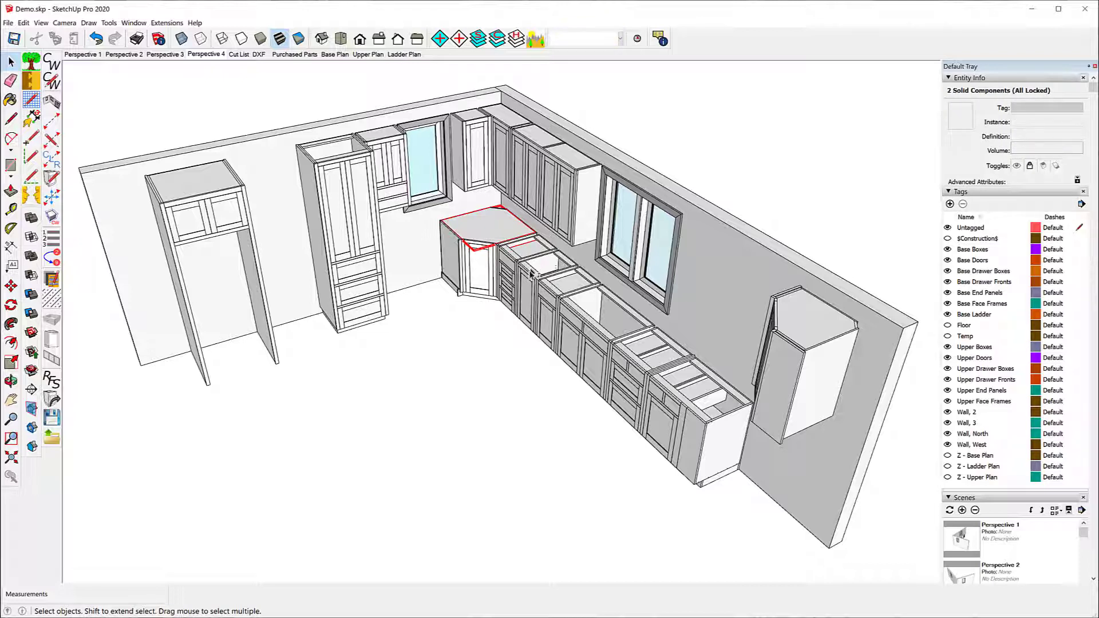
shift+click(532, 271)
shift+click(571, 307)
shift+click(636, 368)
right_click(665, 394)
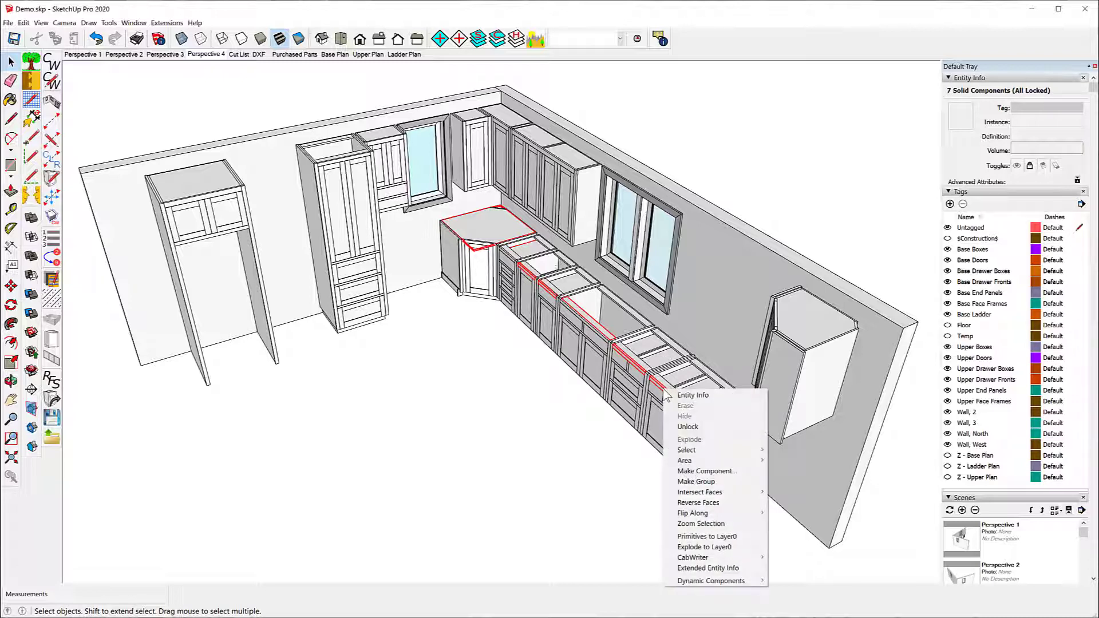
mouse_move(704, 559)
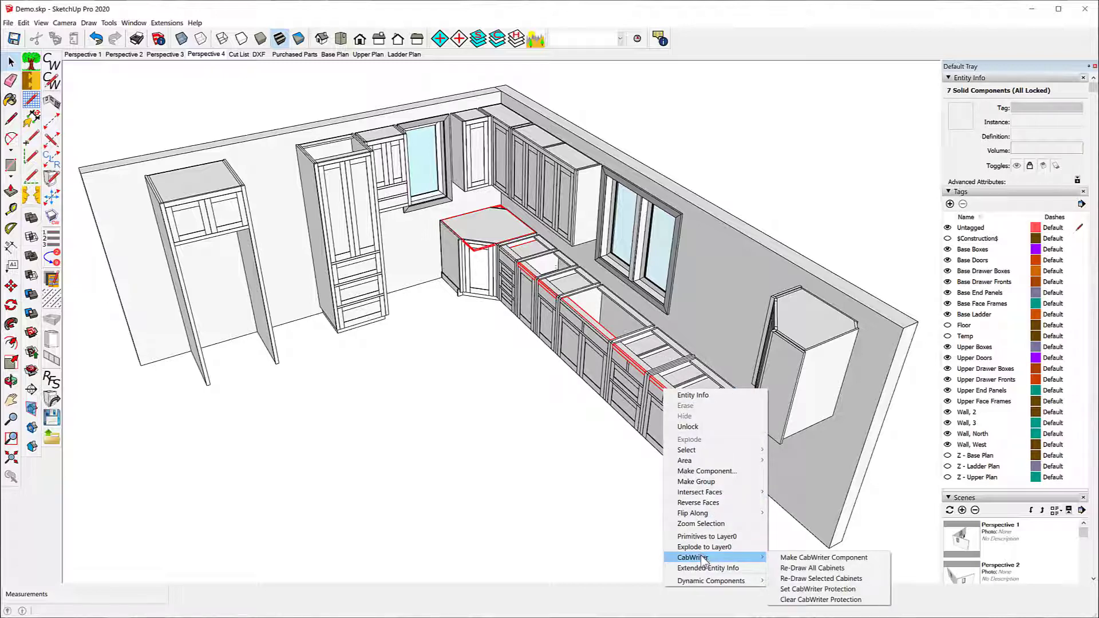
click(825, 579)
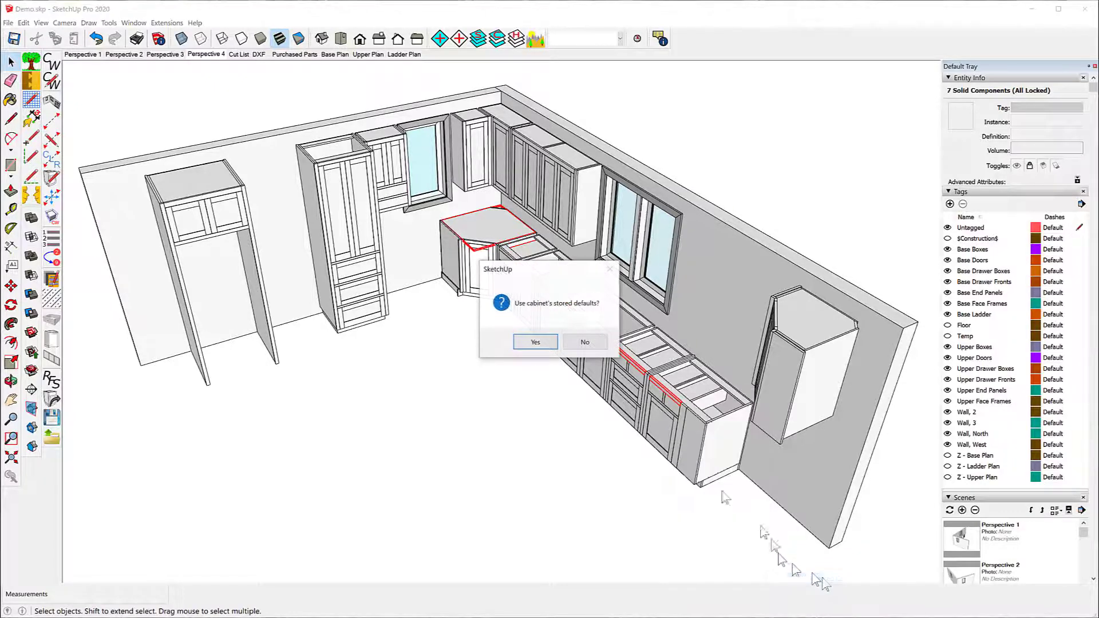
click(586, 343)
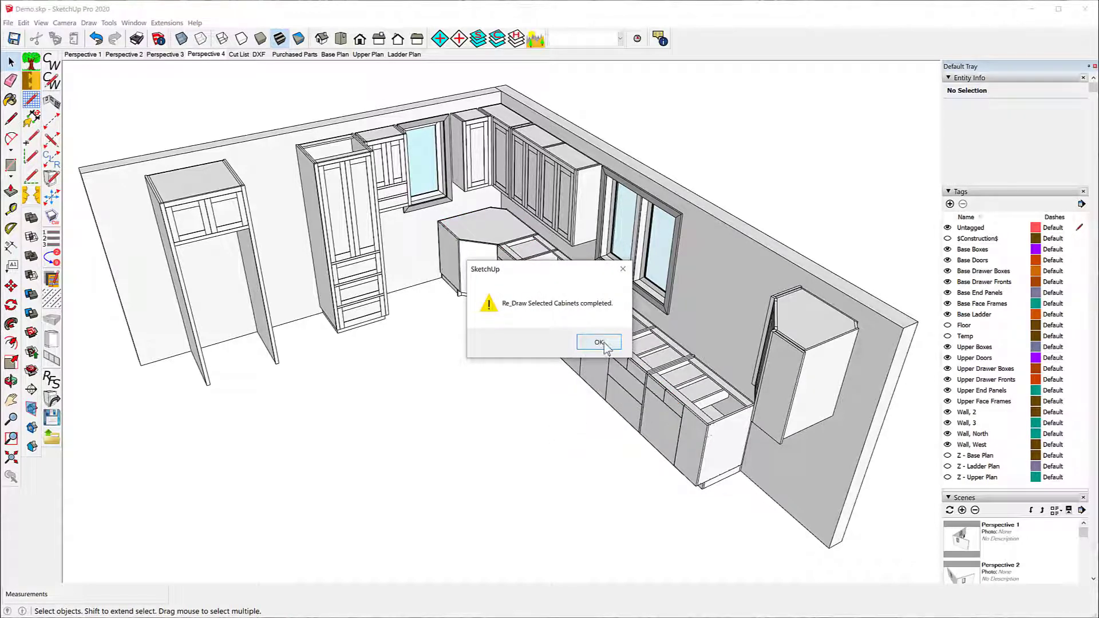
click(599, 342)
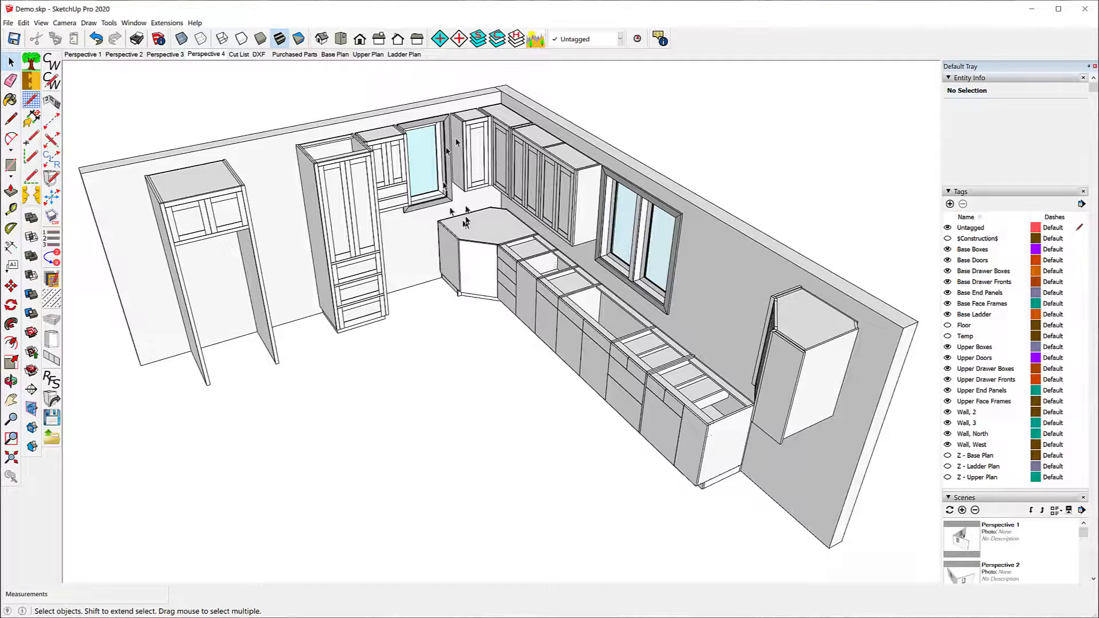
Step: Examine the re-drawn base cabinets and select the whole drawer base cabinet between the sink base and the end cabinet
scroll(497, 229, up, 8)
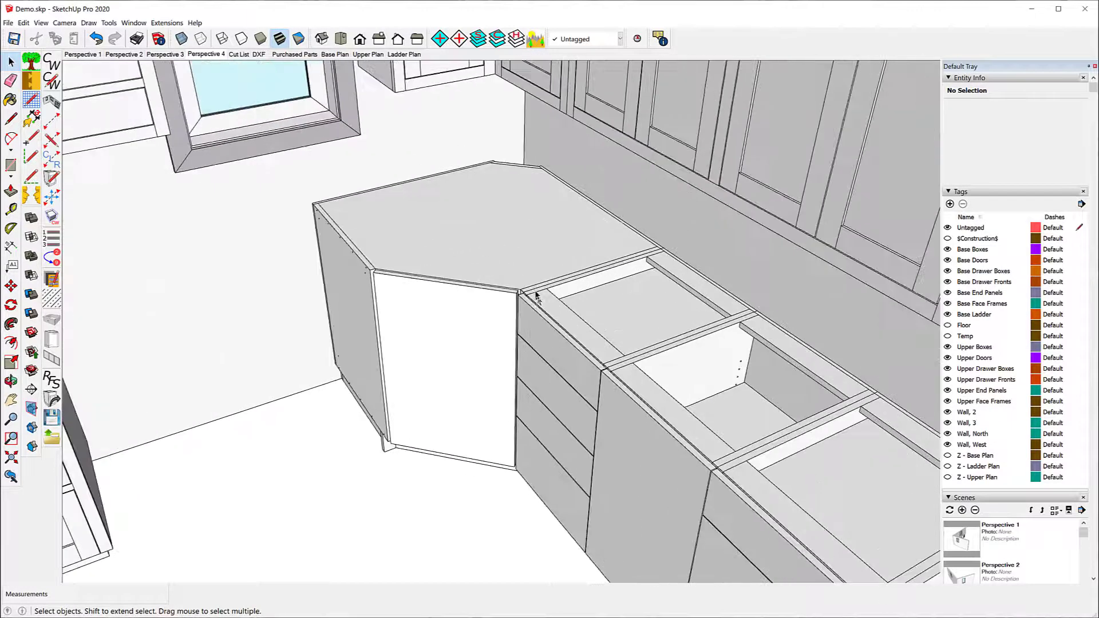
scroll(467, 238, down, 10)
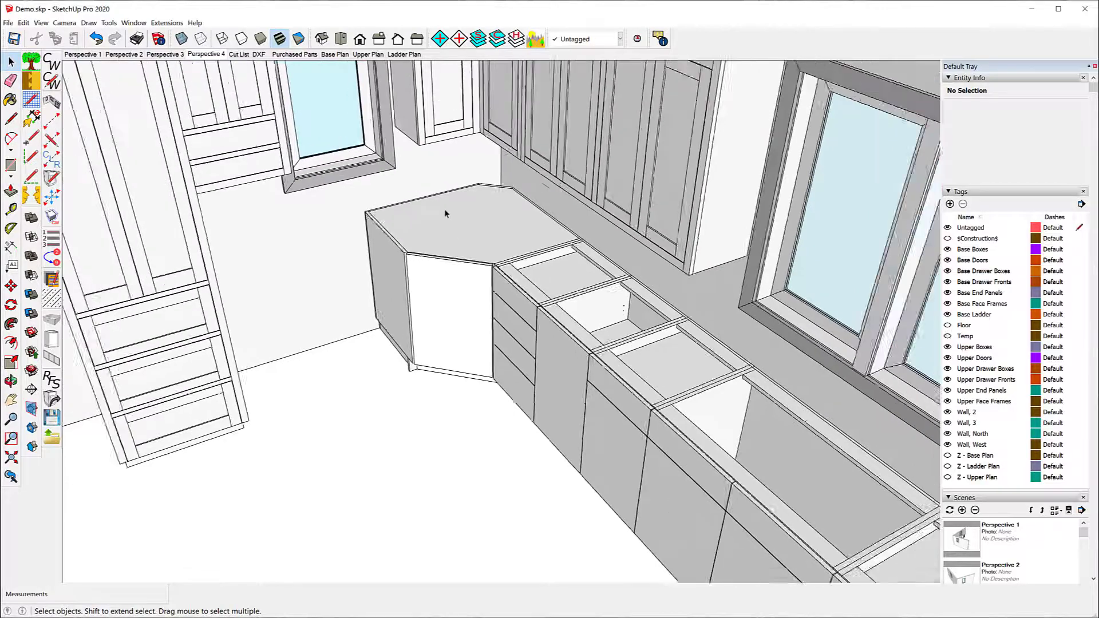
scroll(442, 212, down, 3)
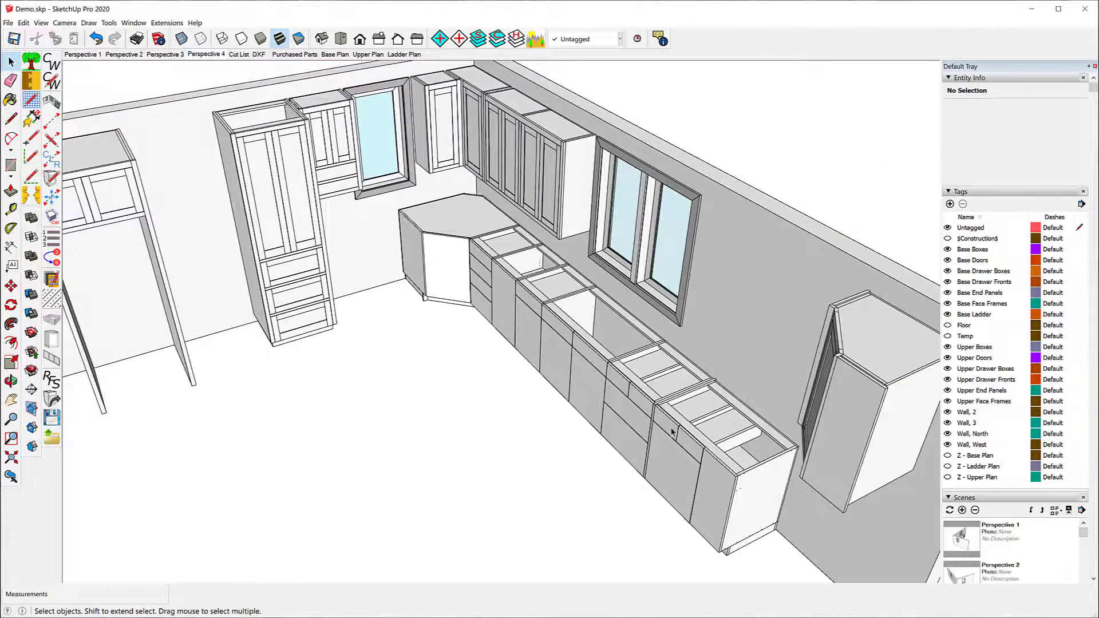
scroll(658, 415, up, 6)
scroll(657, 413, up, 3)
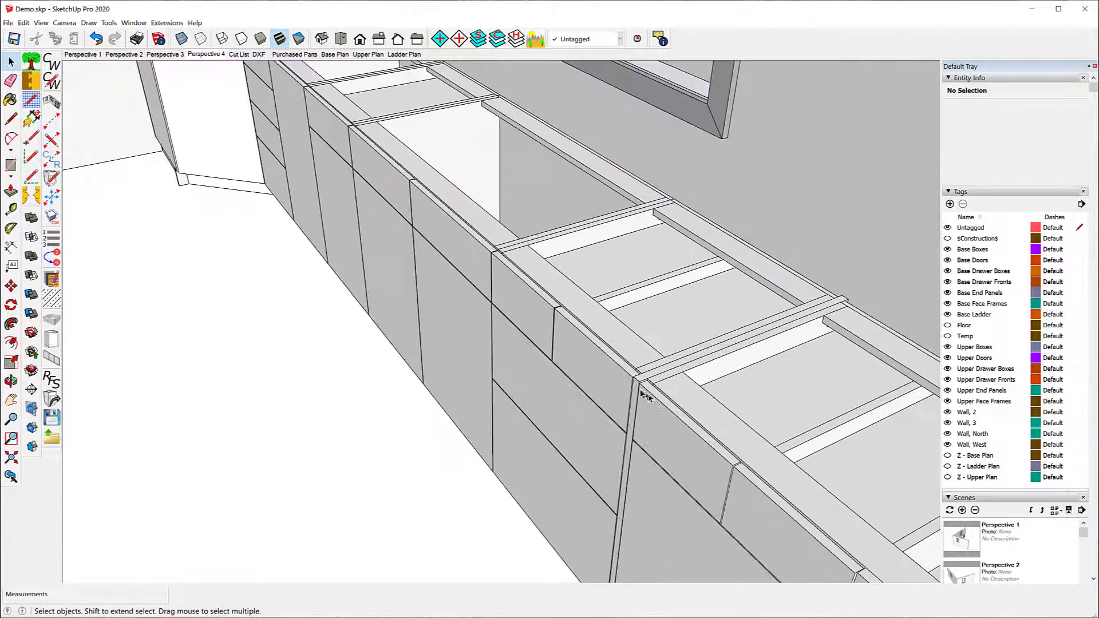
click(725, 434)
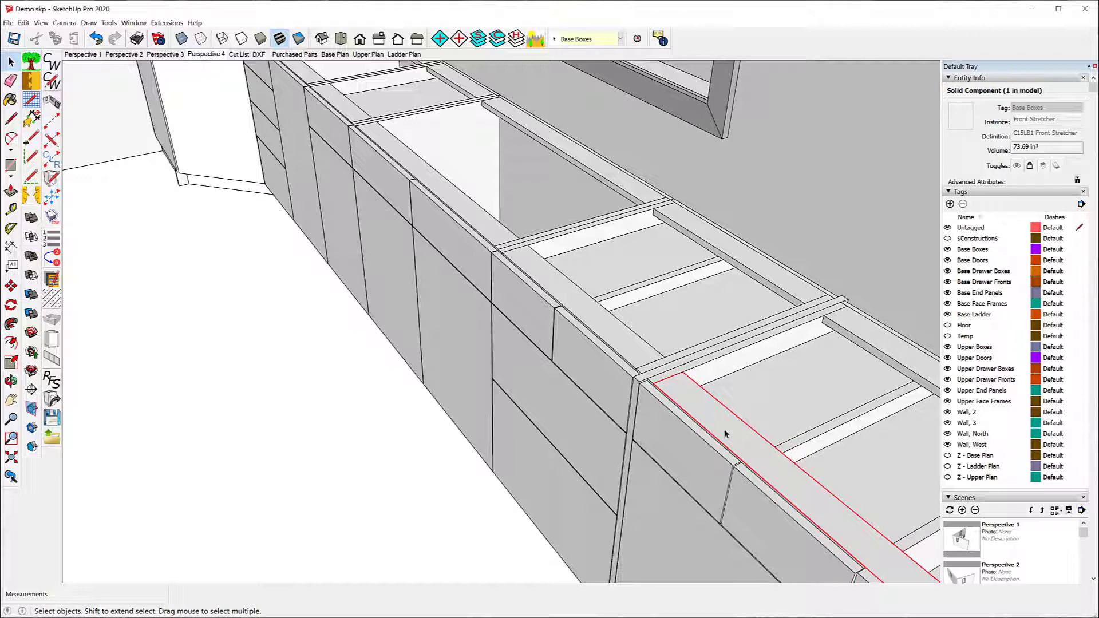
right_click(581, 315)
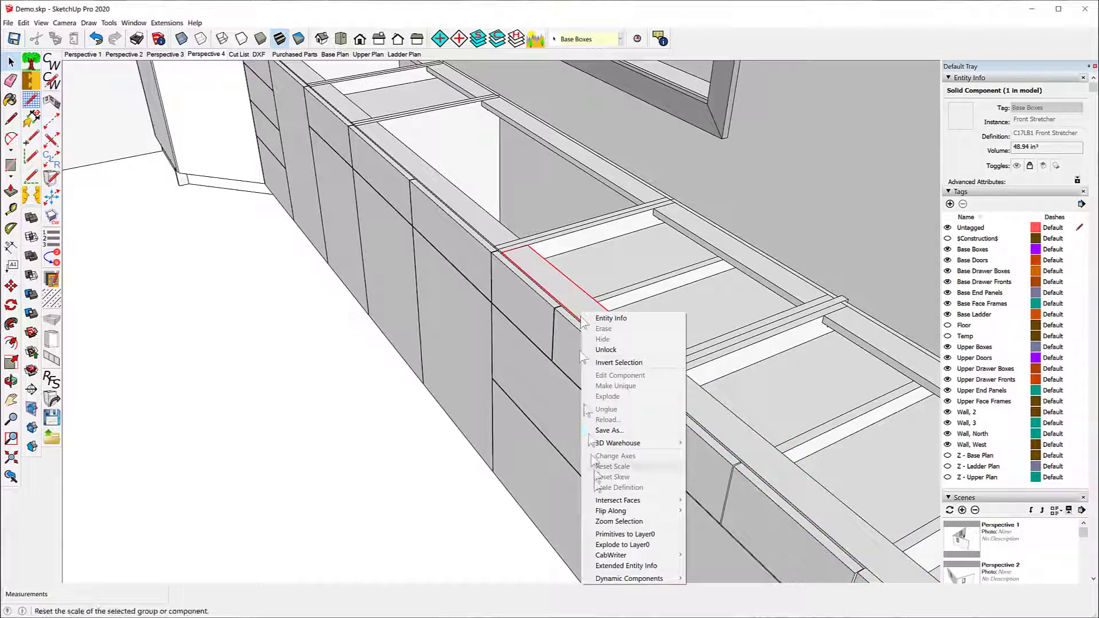
mouse_move(609, 557)
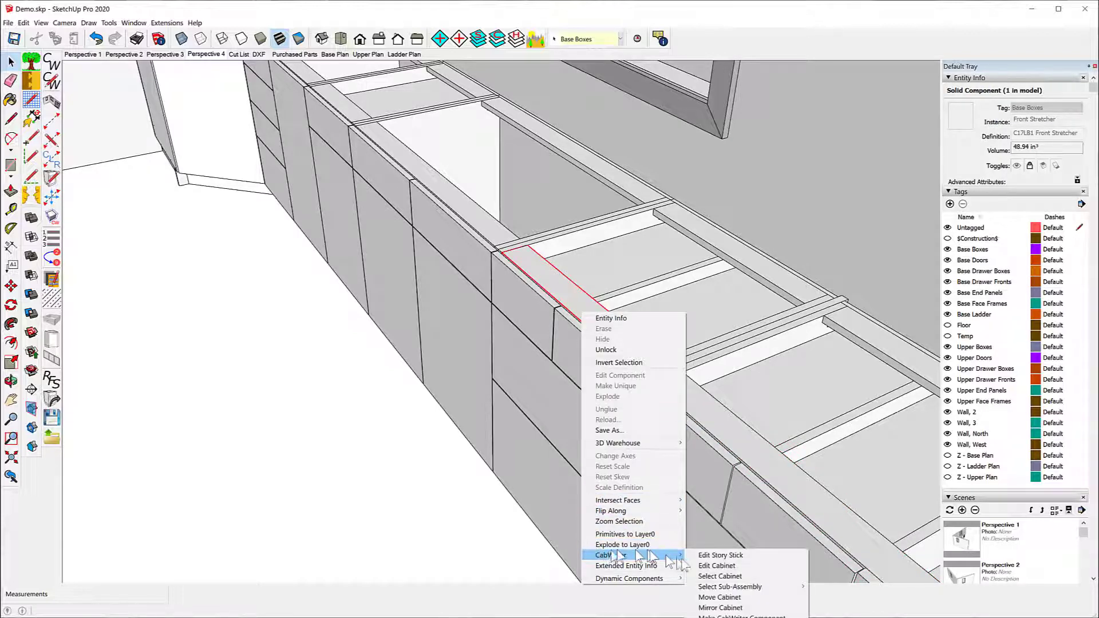
click(738, 577)
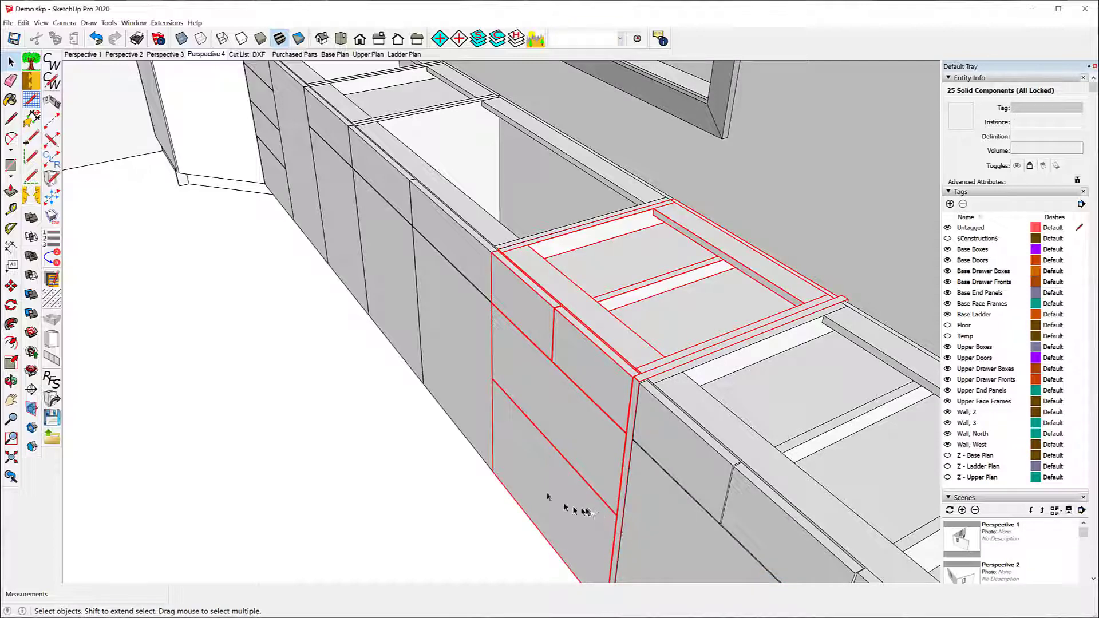
Step: Select the whole end base cabinet of the window-wall run by its front stretcher
click(699, 410)
right_click(701, 411)
mouse_move(727, 380)
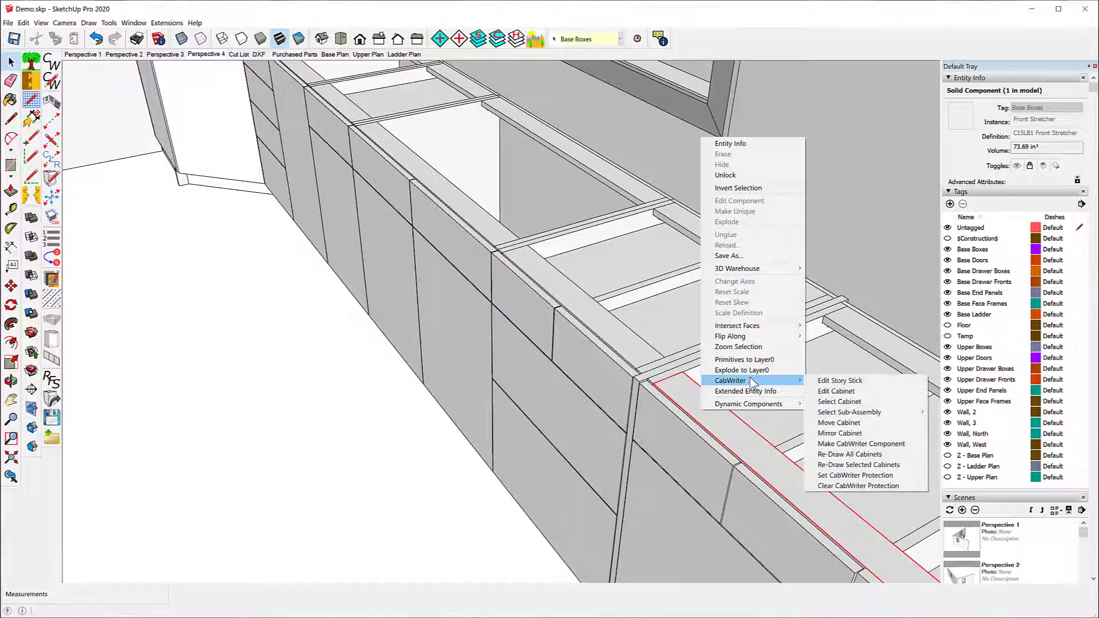
click(833, 402)
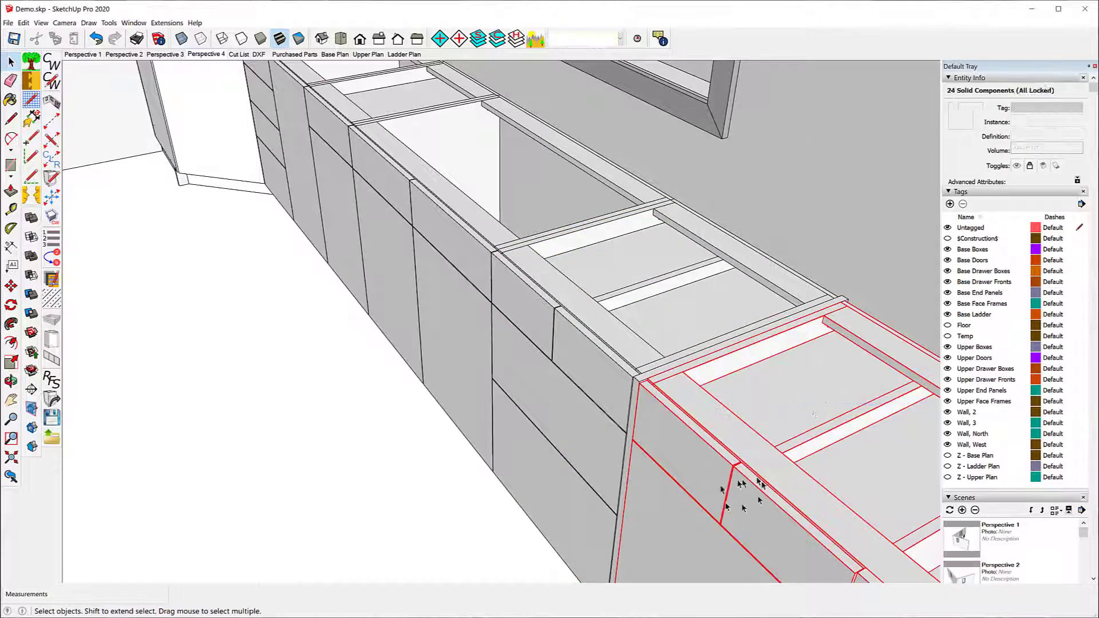
Step: Select the whole open-topped sink base cabinet under the window, and clear the selection after viewing it
click(481, 232)
right_click(480, 229)
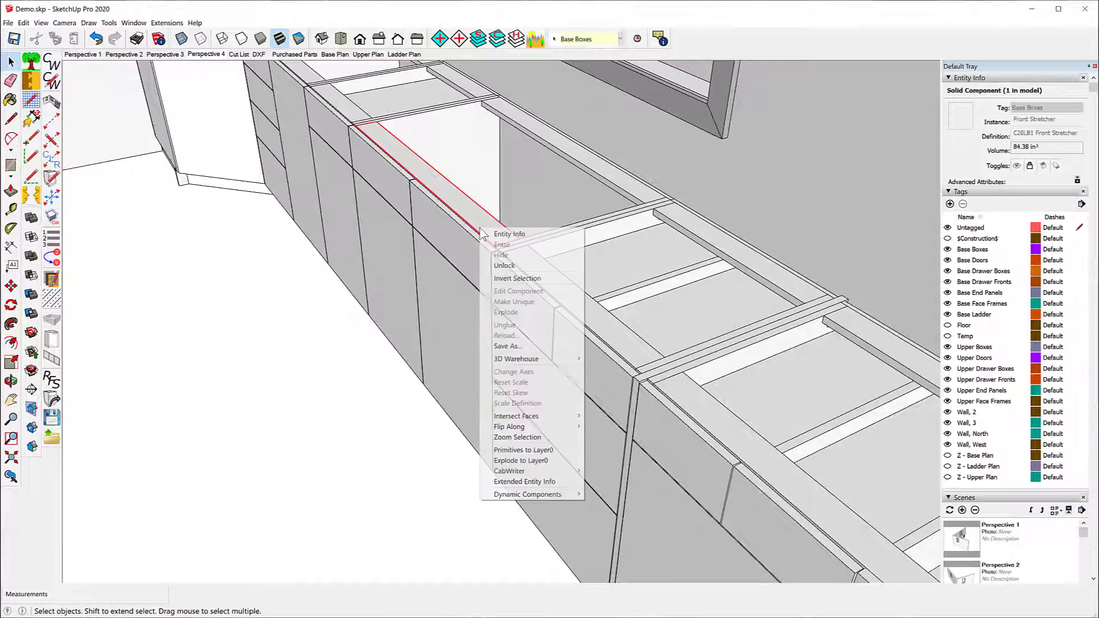
mouse_move(517, 471)
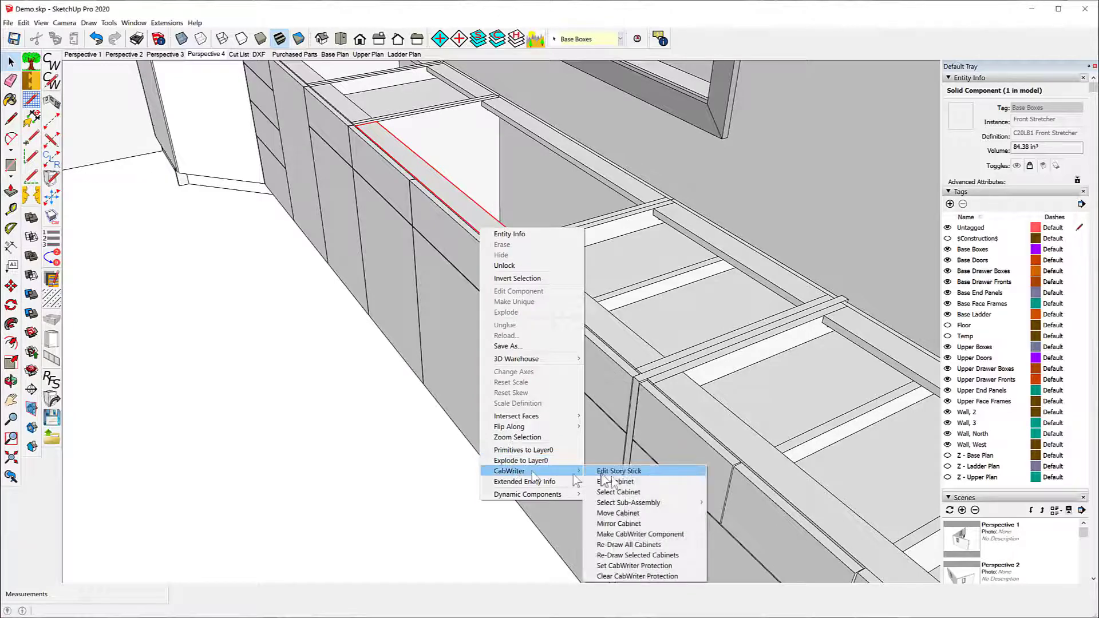
click(624, 493)
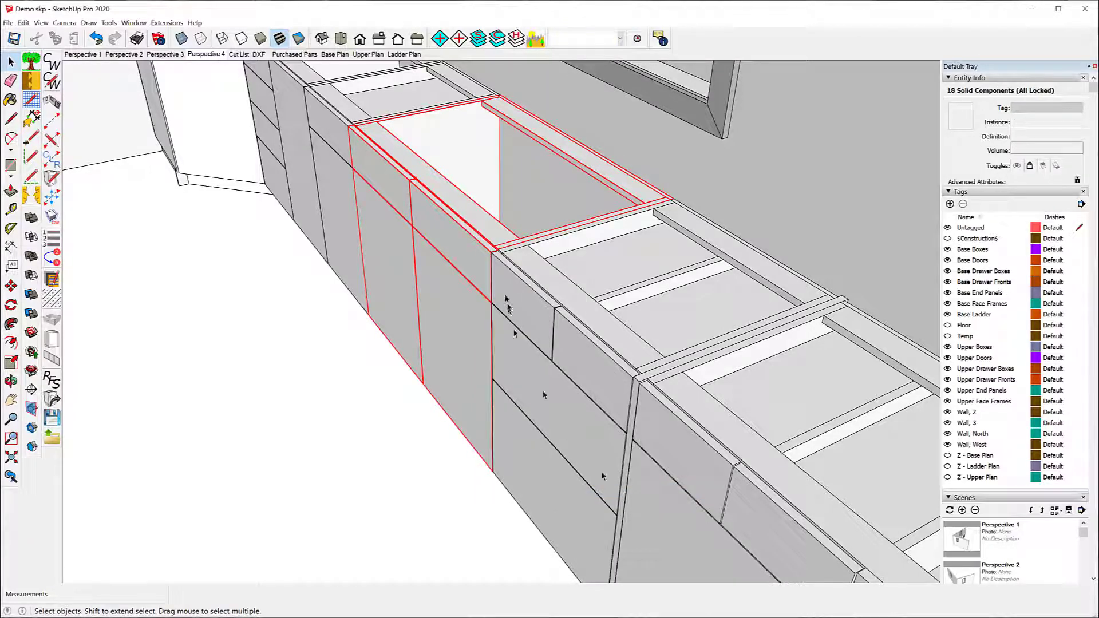
scroll(336, 300, down, 3)
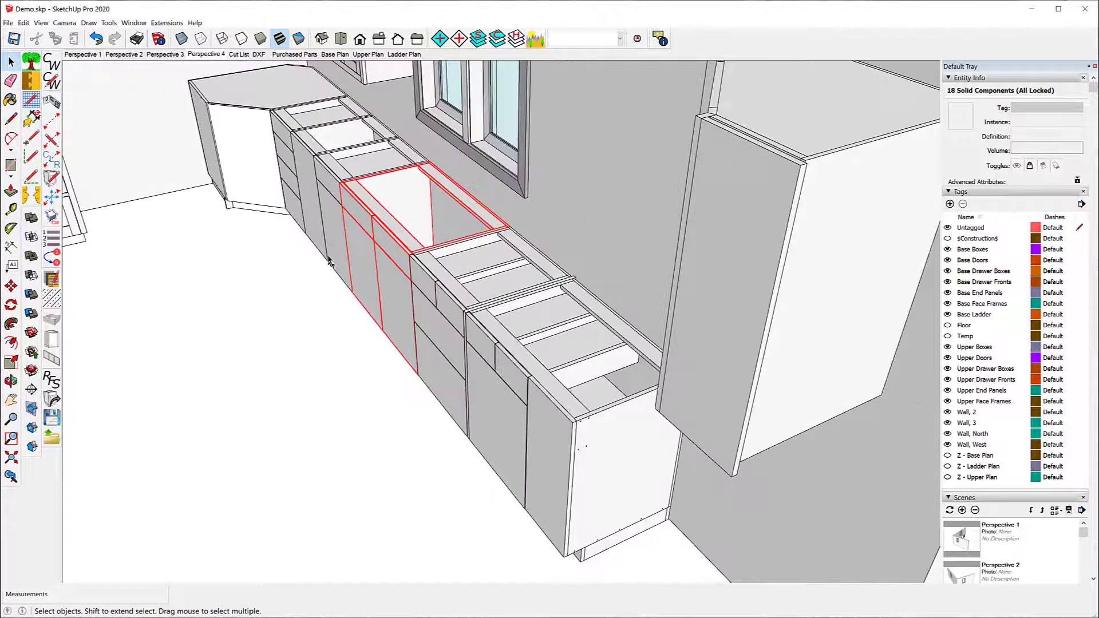
click(290, 316)
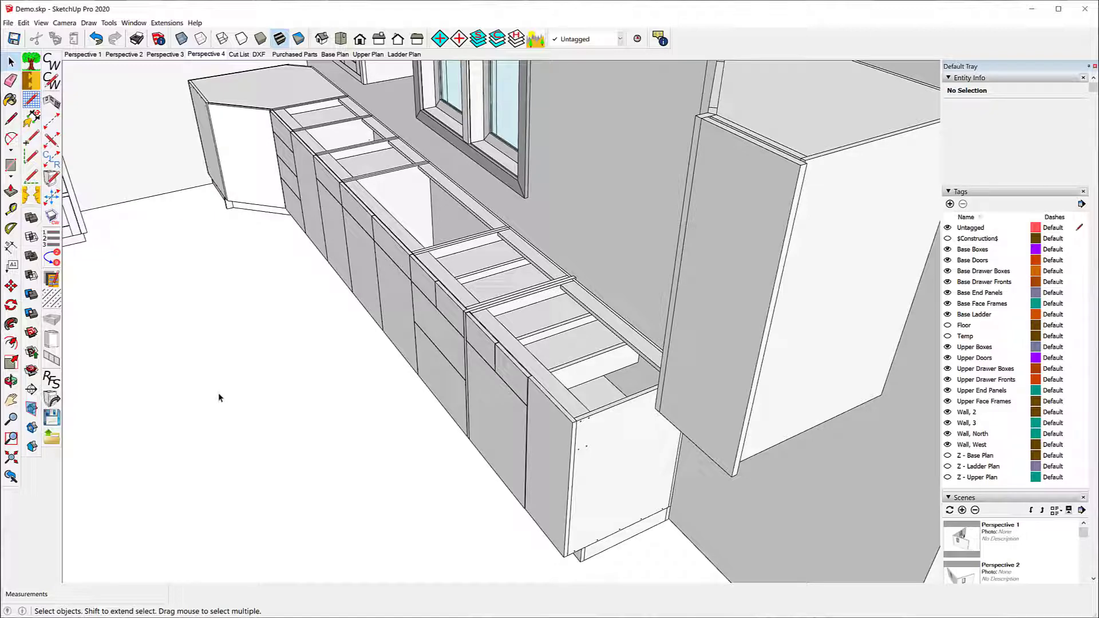
Step: Set Enable CNC Cutting to Yes in the CabWriter project settings and review the Cut List oversizing and edge banding values
middle_drag(308, 329, 442, 306)
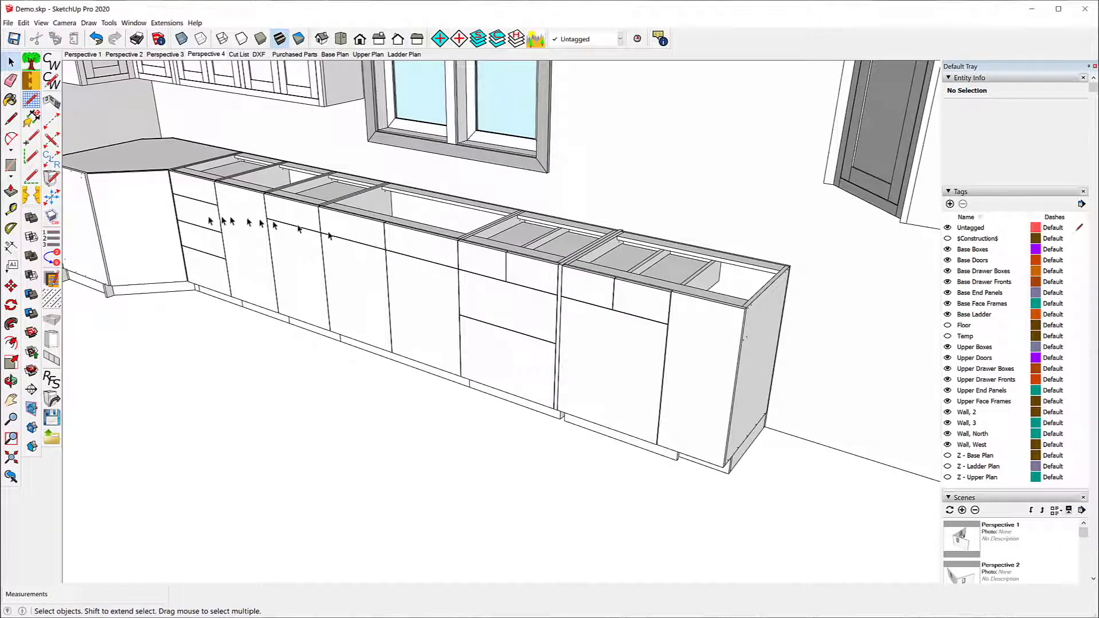
scroll(209, 212, up, 10)
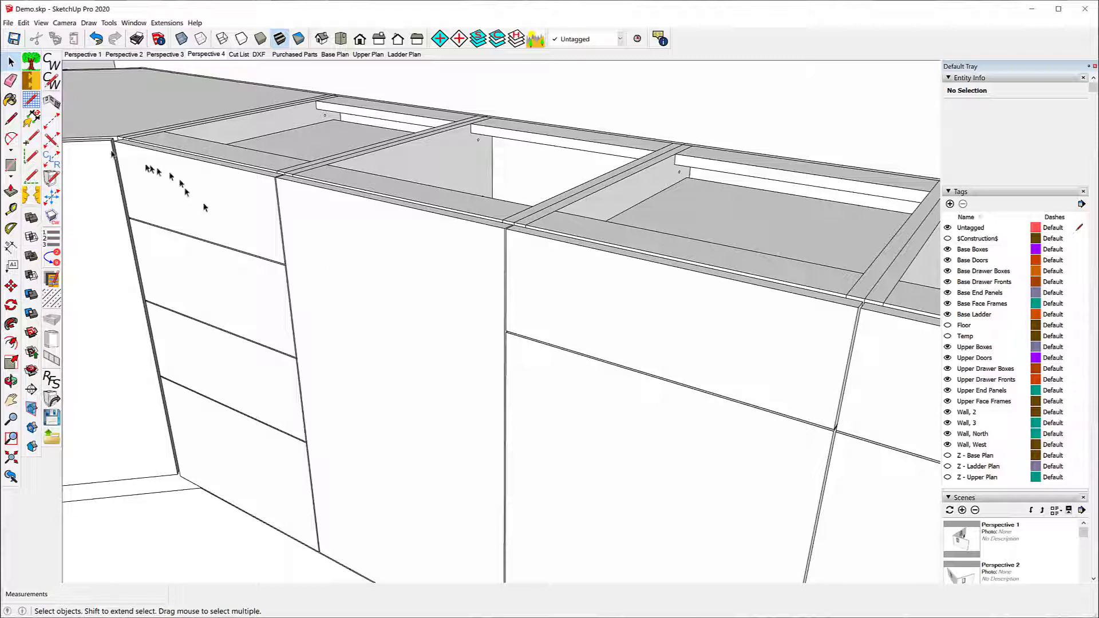
click(52, 84)
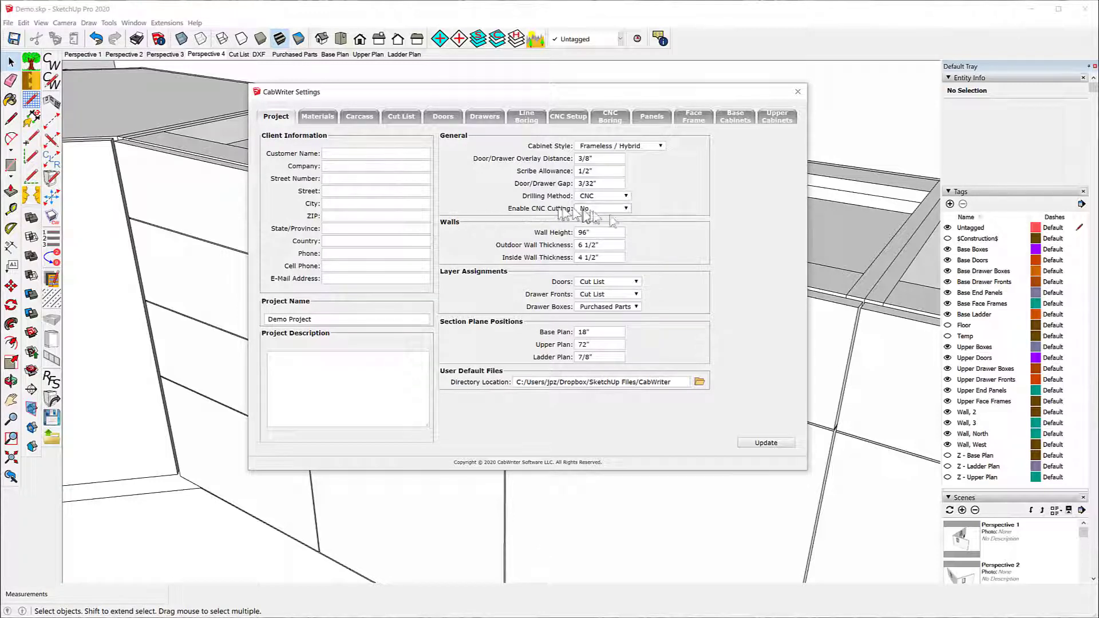
click(627, 209)
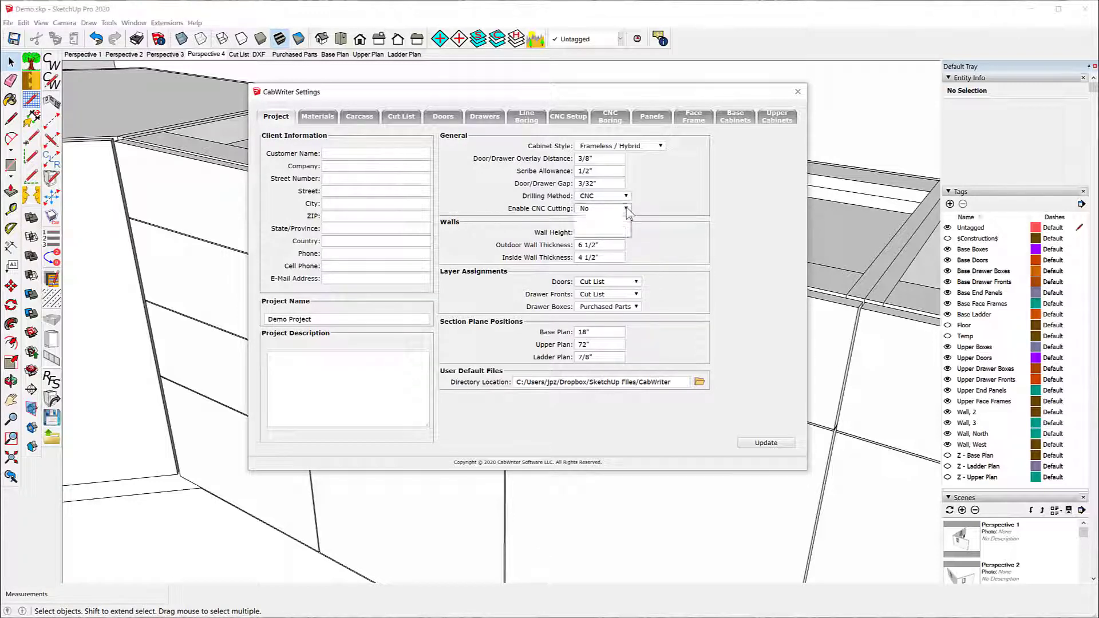
click(611, 219)
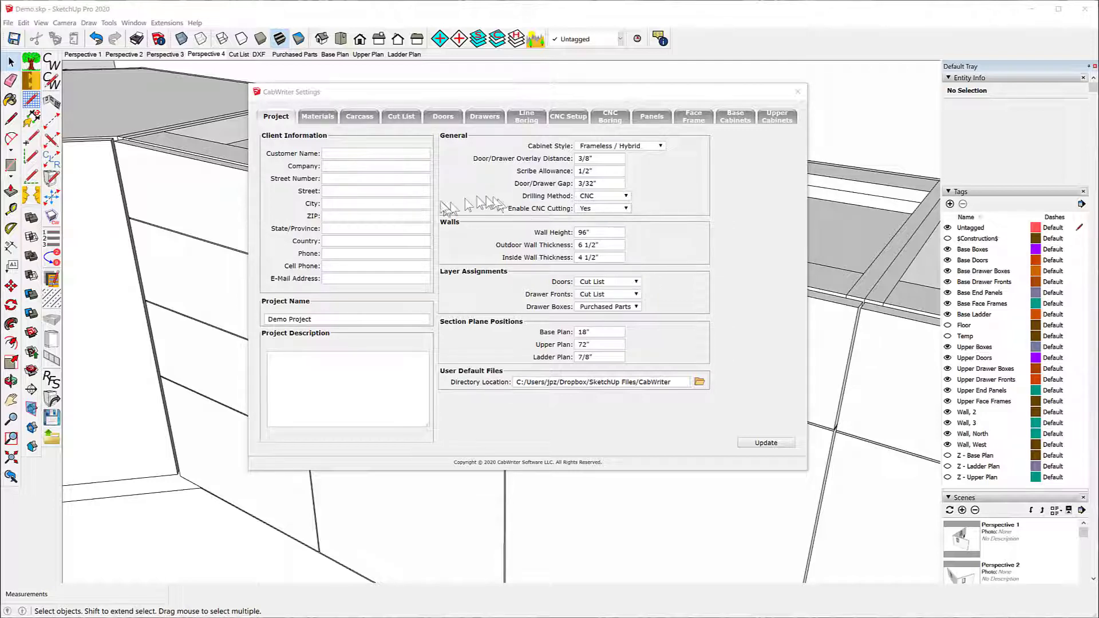
click(403, 117)
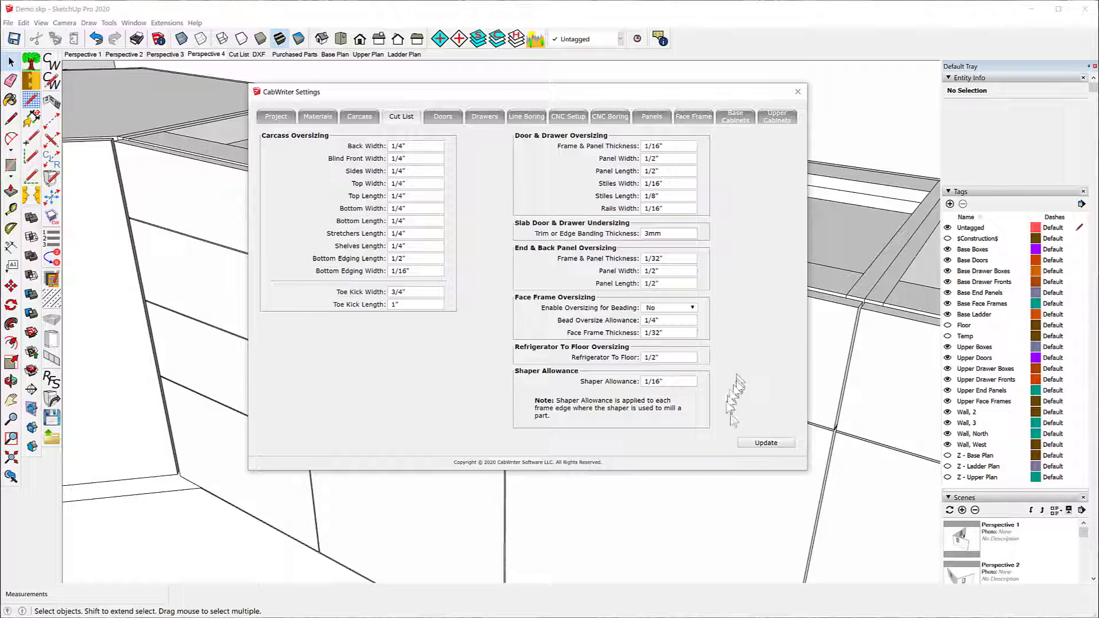
click(797, 92)
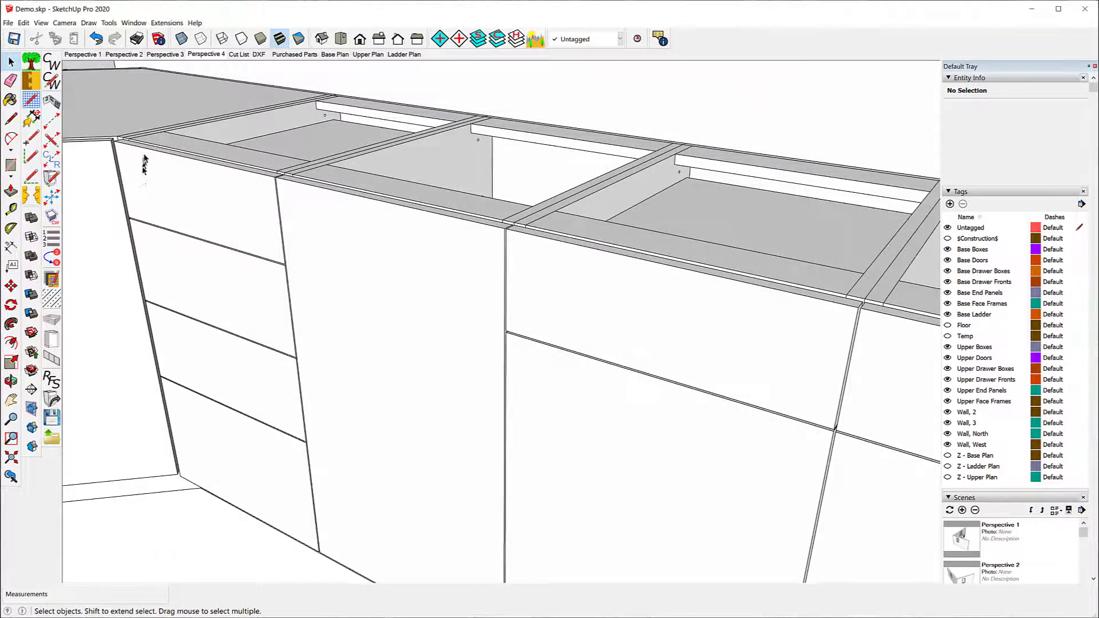
Step: Select eight door and drawer fronts along the window-wall base cabinet run, from the corner cabinet's door to the end cabinet
scroll(144, 160, down, 8)
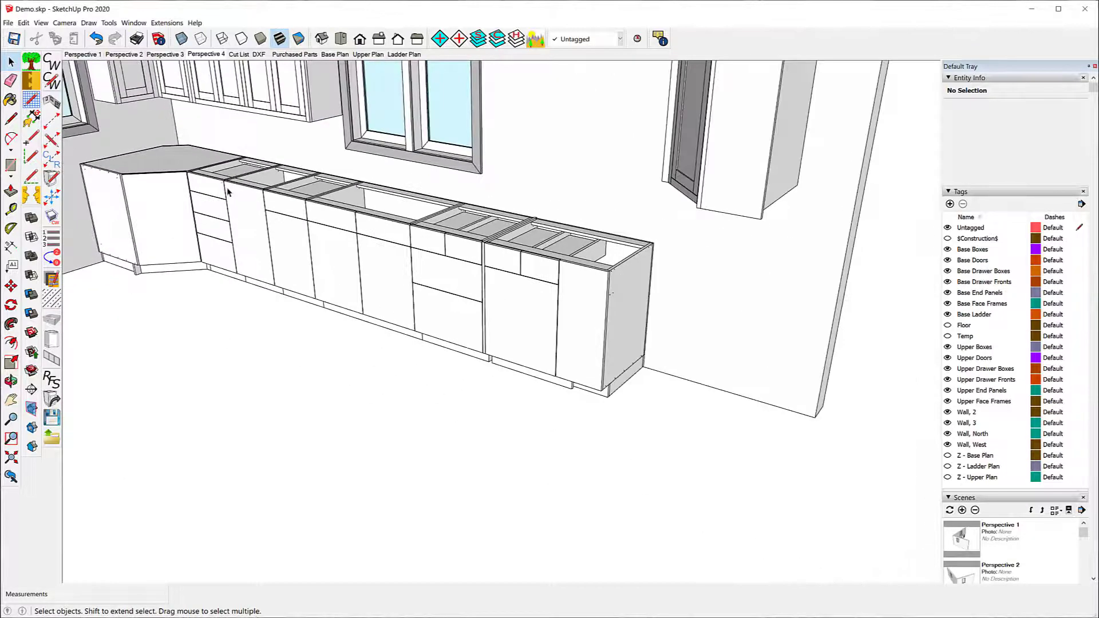
click(156, 213)
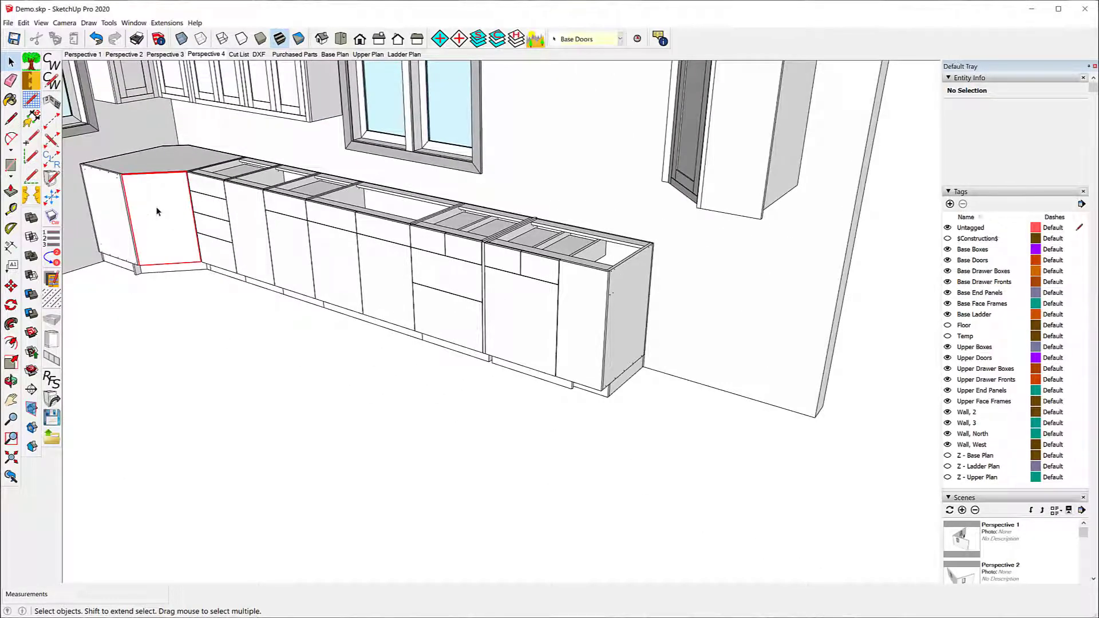
shift+click(217, 232)
shift+click(259, 242)
shift+click(294, 260)
shift+click(338, 275)
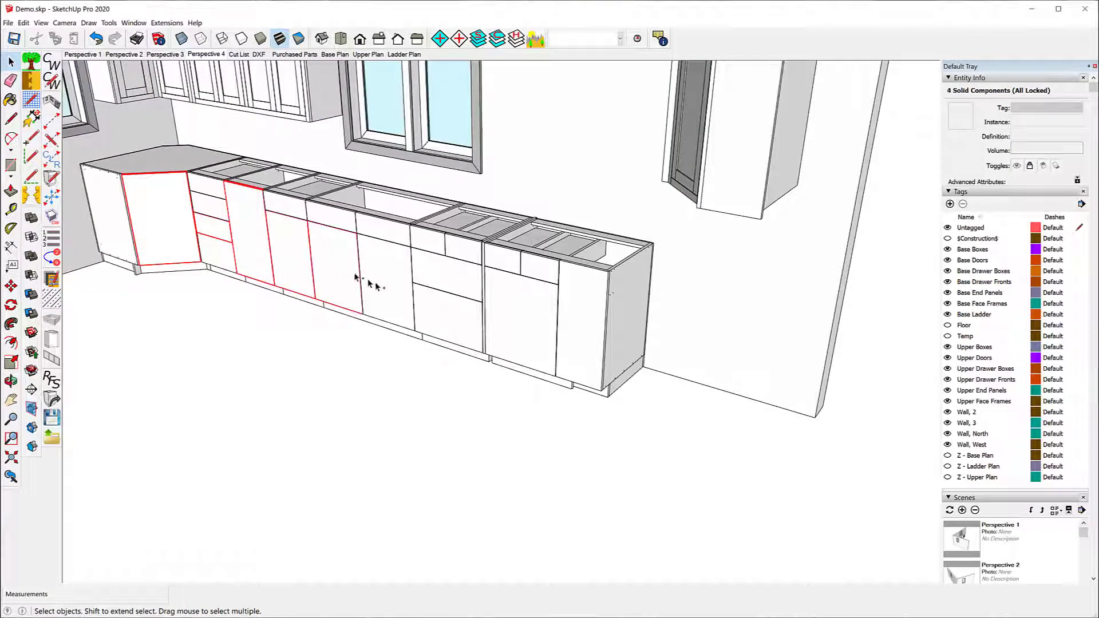
shift+click(390, 287)
shift+click(448, 271)
shift+click(516, 308)
Step: Re-draw the selected base cabinets with CabWriter without using their stored defaults
right_click(506, 304)
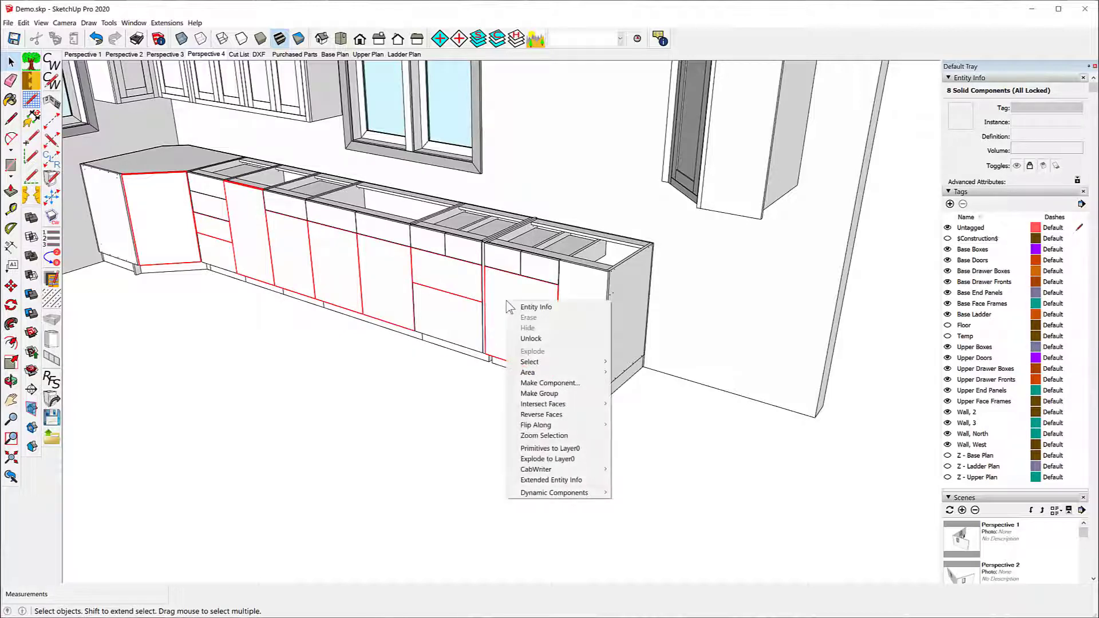
mouse_move(572, 469)
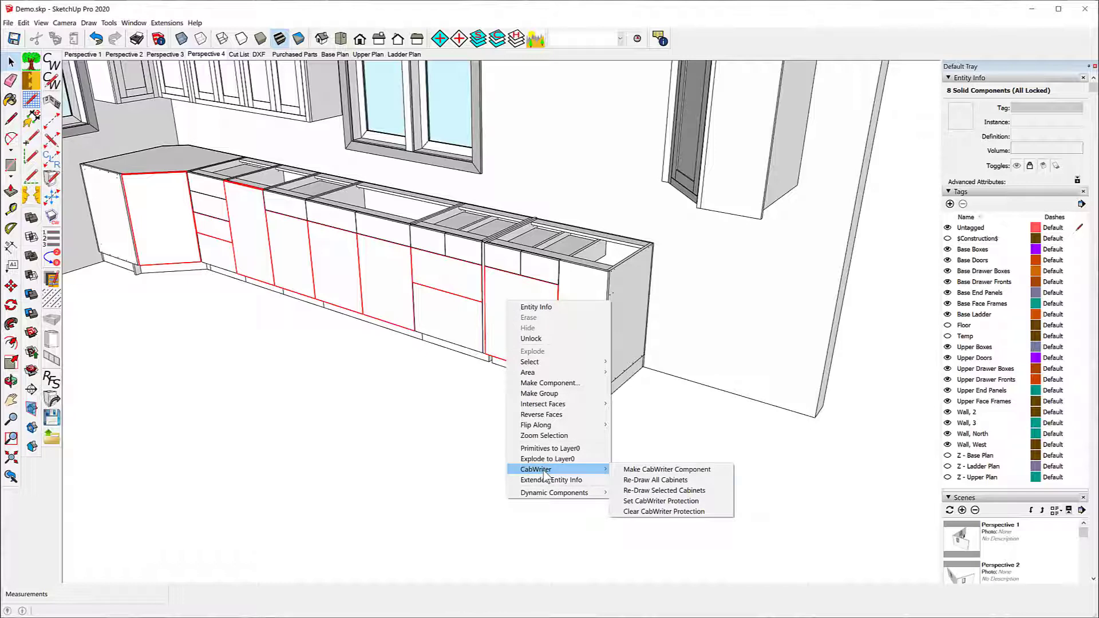
click(674, 495)
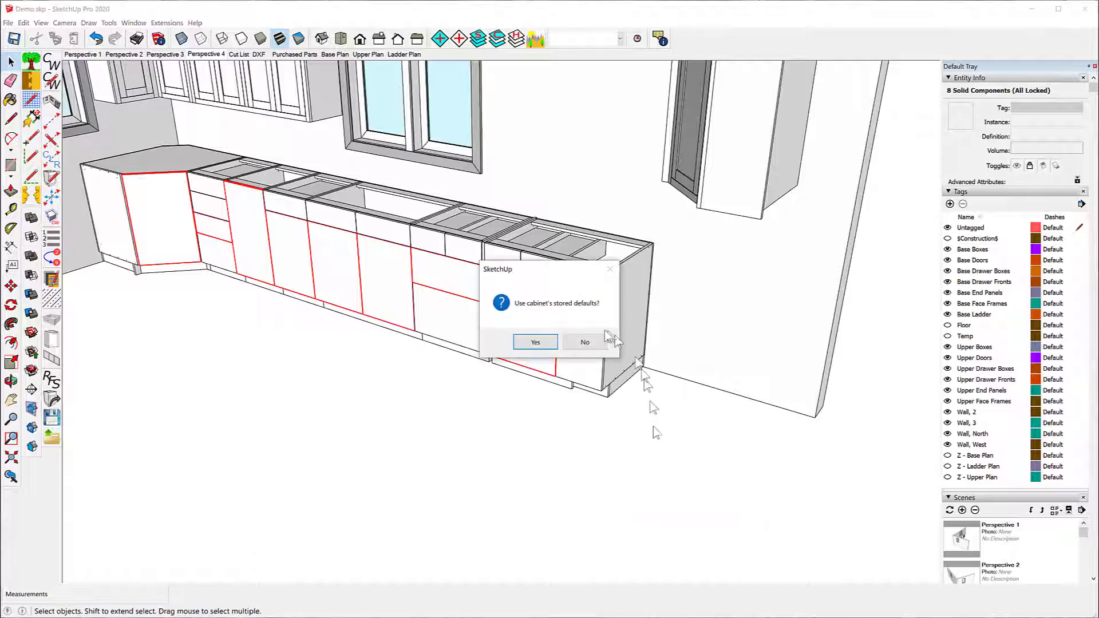
click(579, 339)
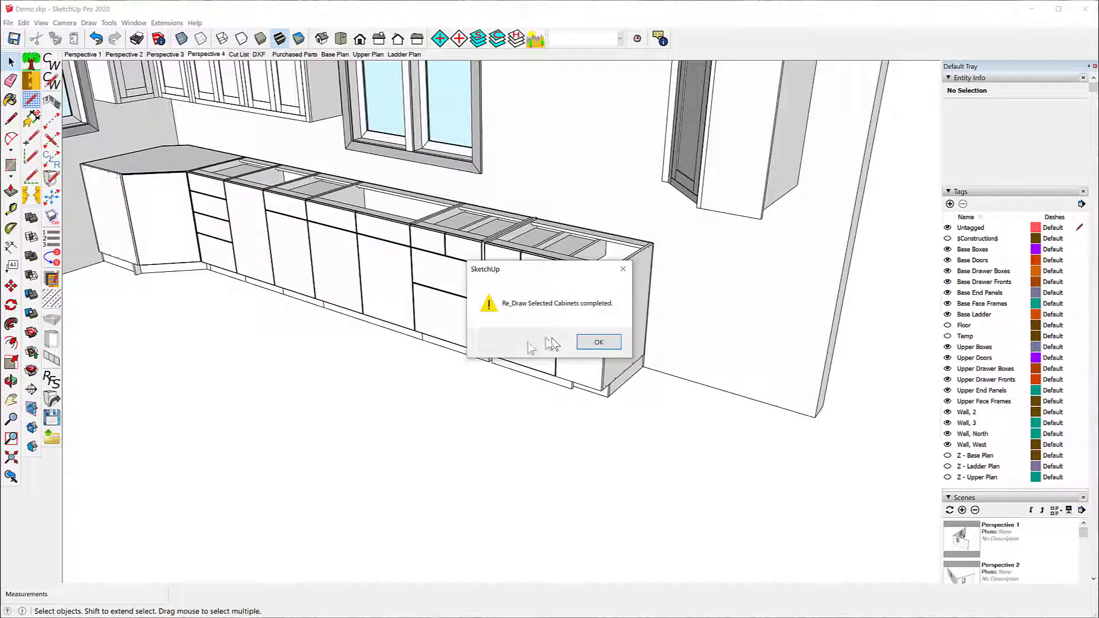
click(598, 343)
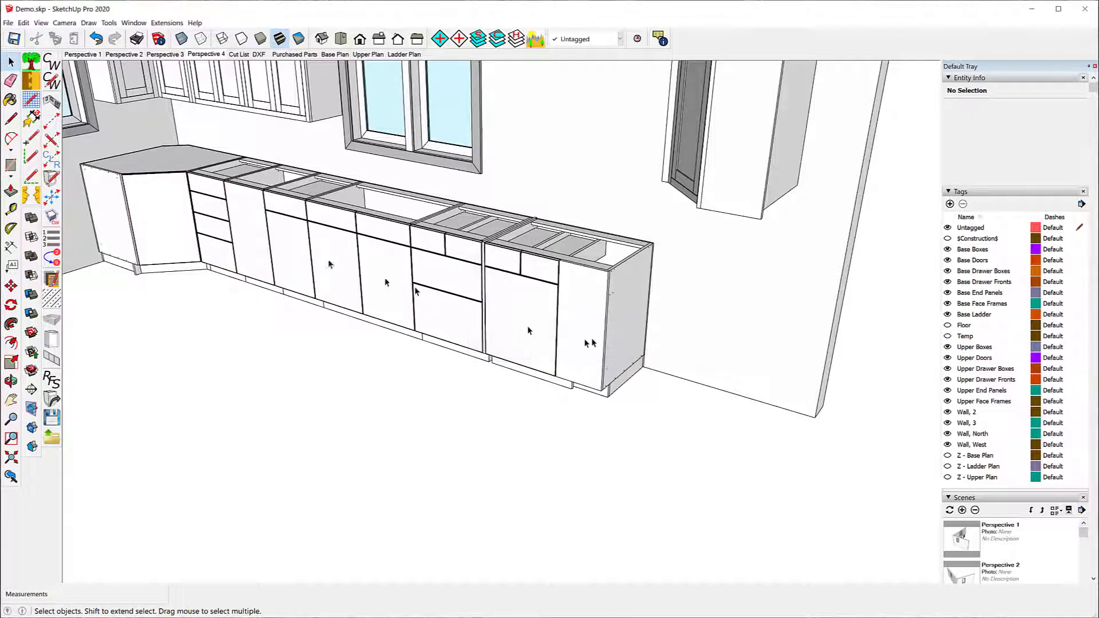
Step: Examine the gaps between the door and drawer fronts of the re-drawn base cabinets, including the corner cabinet
middle_drag(307, 249, 283, 213)
scroll(409, 310, up, 6)
scroll(400, 303, up, 2)
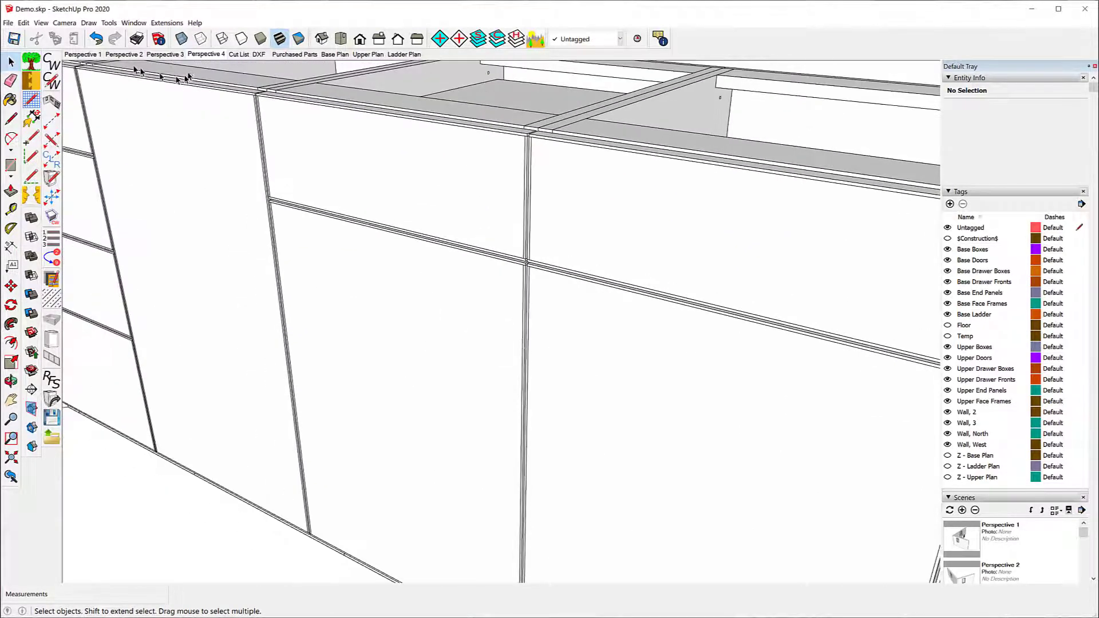
scroll(194, 86, up, 4)
scroll(278, 137, down, 3)
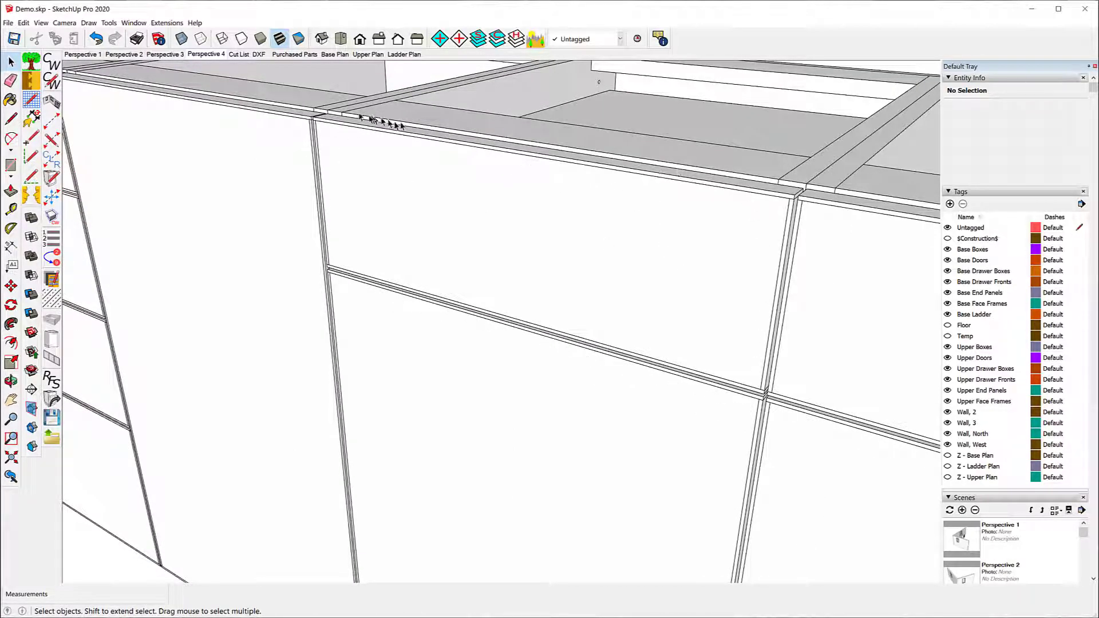
scroll(322, 159, down, 2)
scroll(321, 160, down, 2)
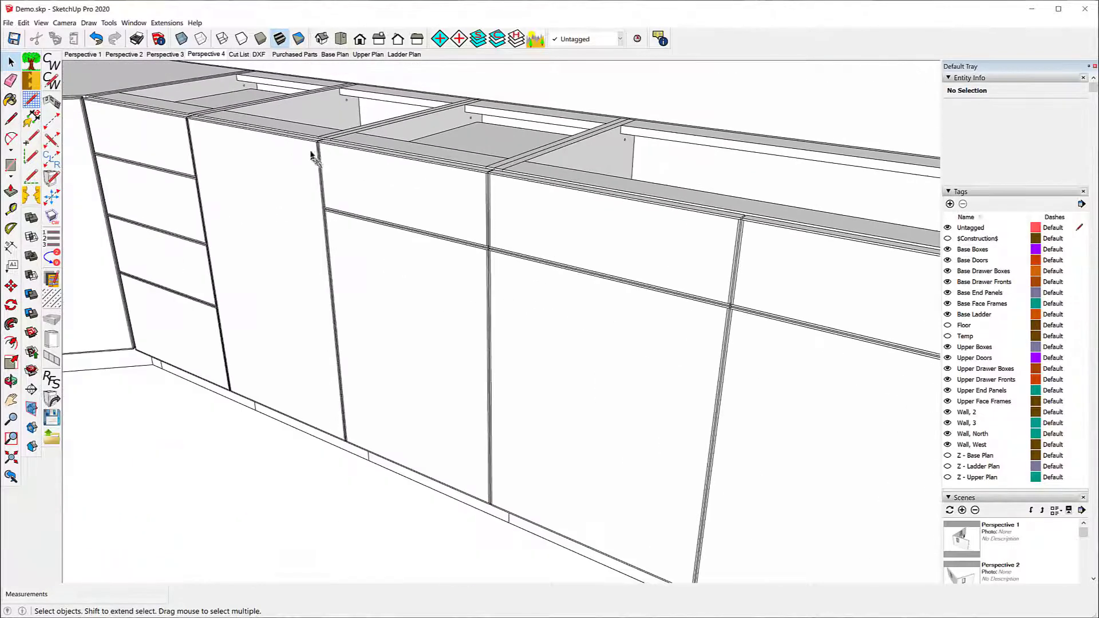
scroll(317, 159, down, 2)
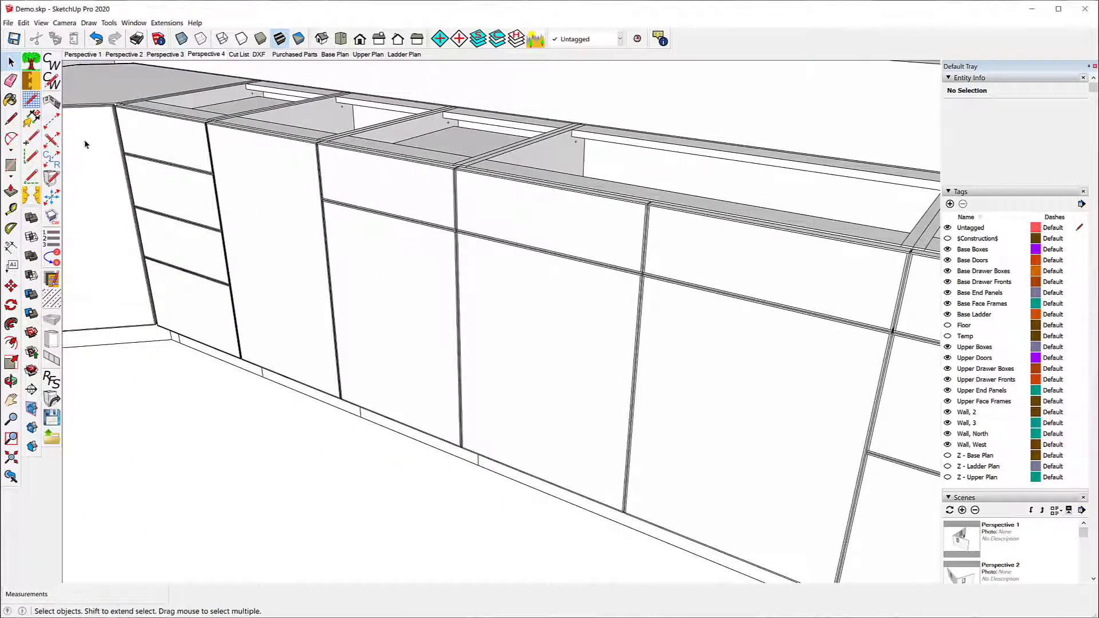
scroll(86, 140, up, 2)
scroll(596, 232, down, 1)
scroll(278, 159, down, 1)
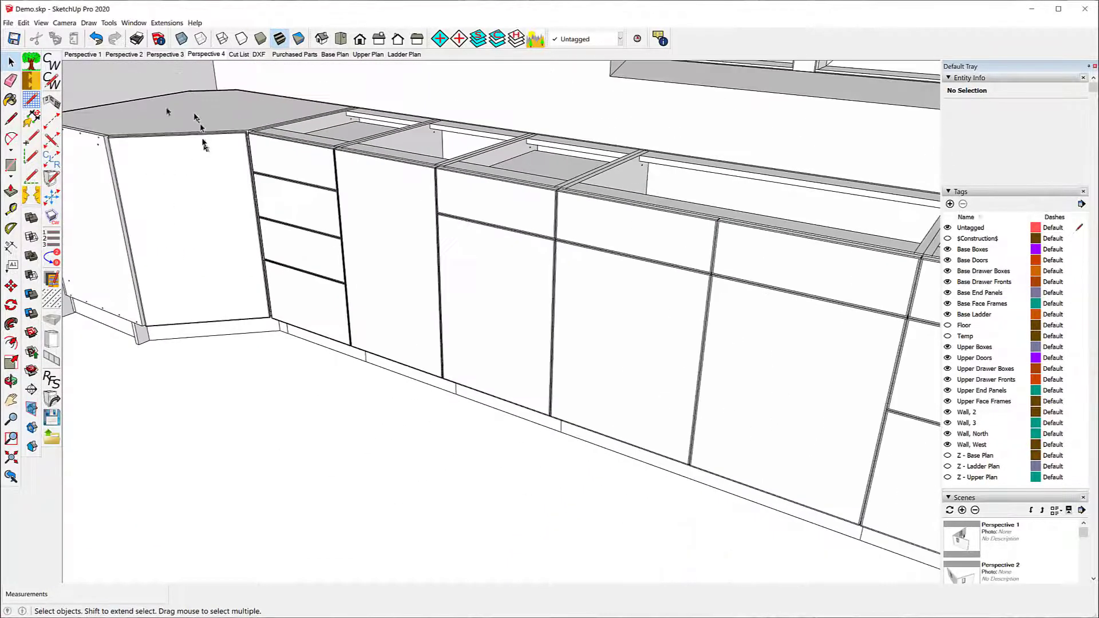
scroll(90, 138, up, 3)
scroll(130, 156, down, 5)
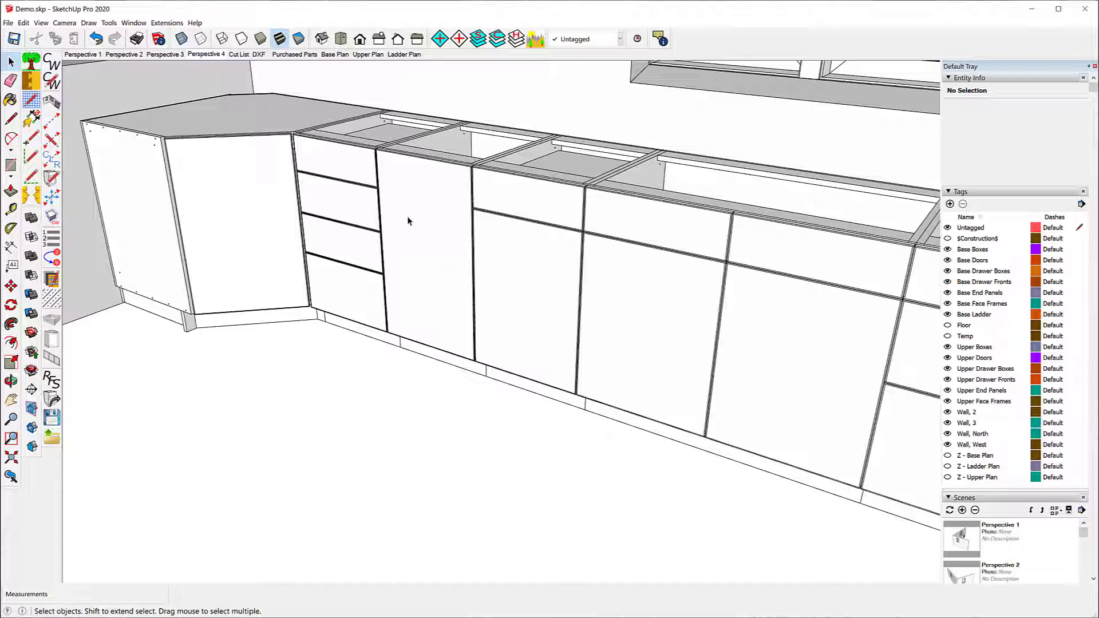
scroll(670, 213, up, 3)
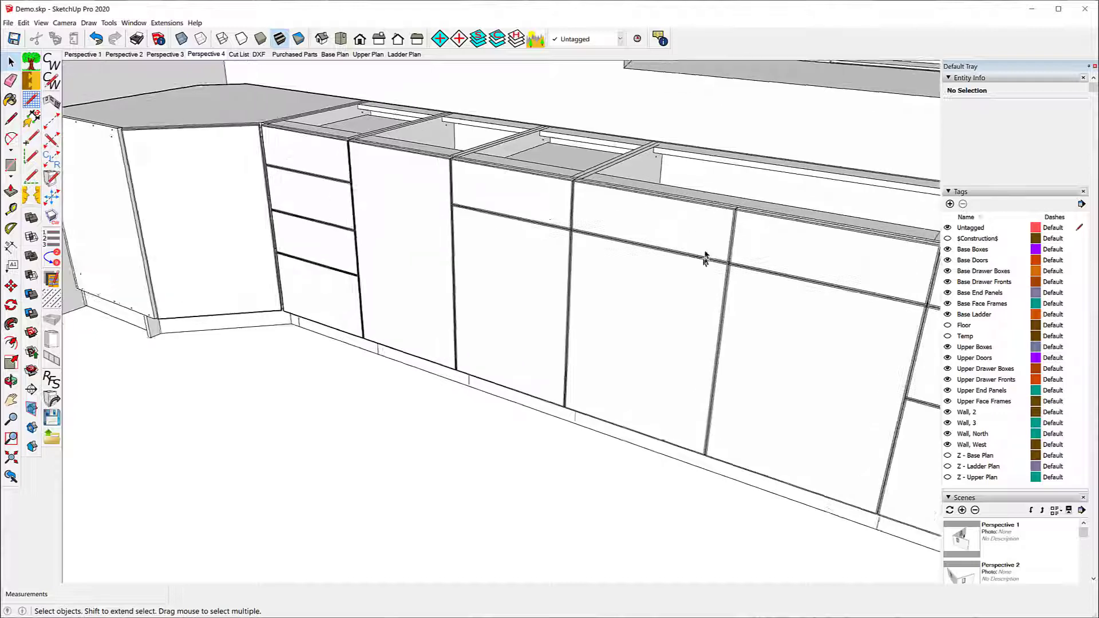
scroll(595, 218, up, 5)
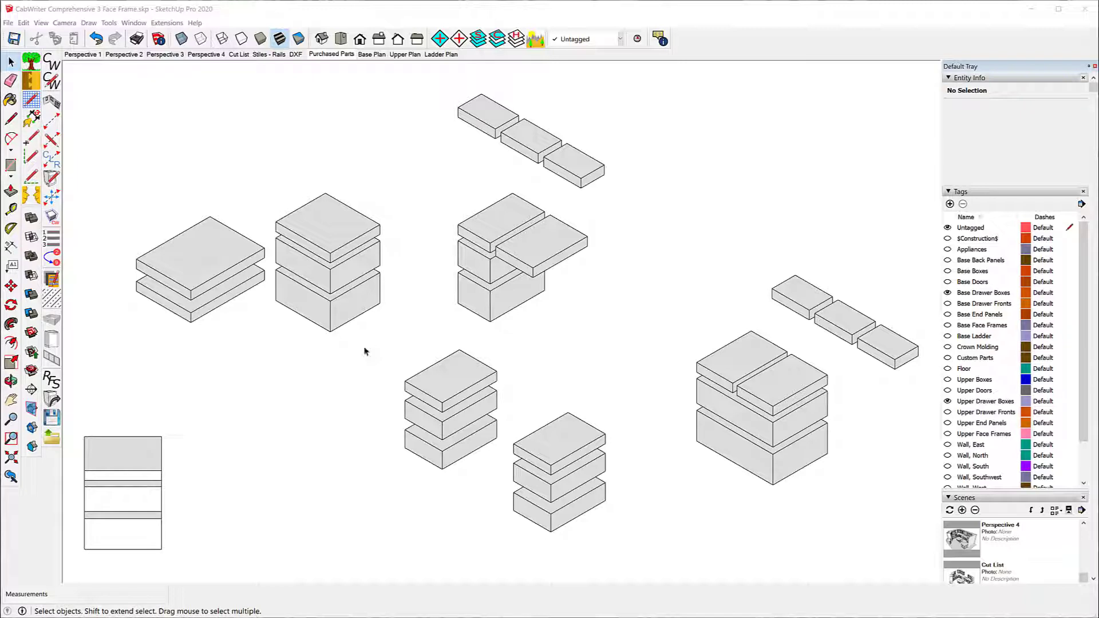
Step: View the Perspective 4 and Purchased Parts scenes, and start Create Drawer Box Parts with Replace By set to Selection
click(207, 55)
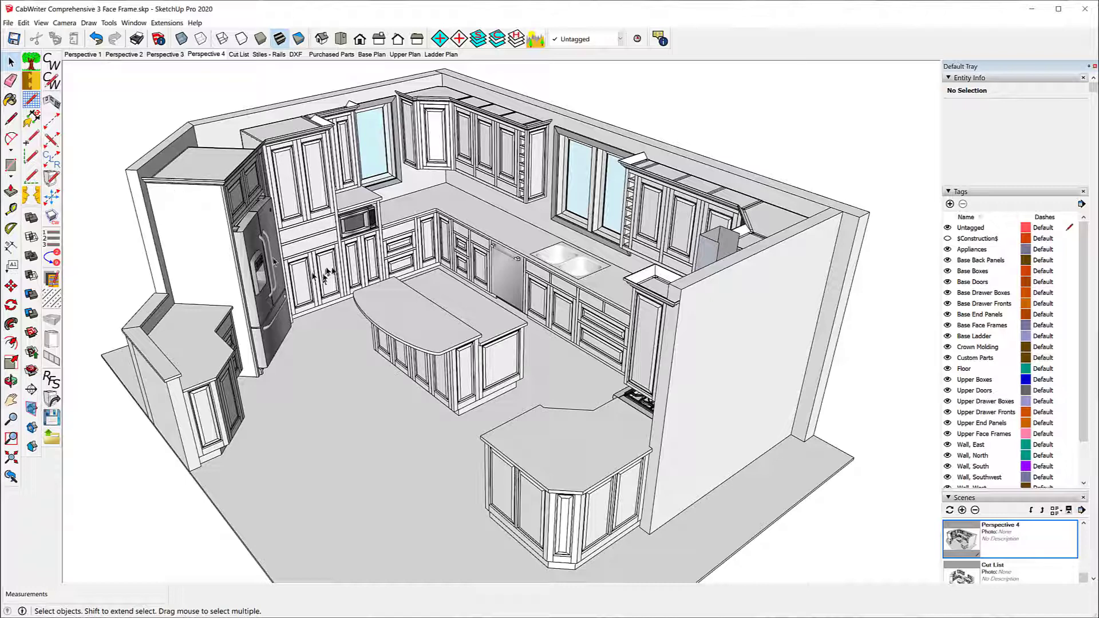
click(331, 54)
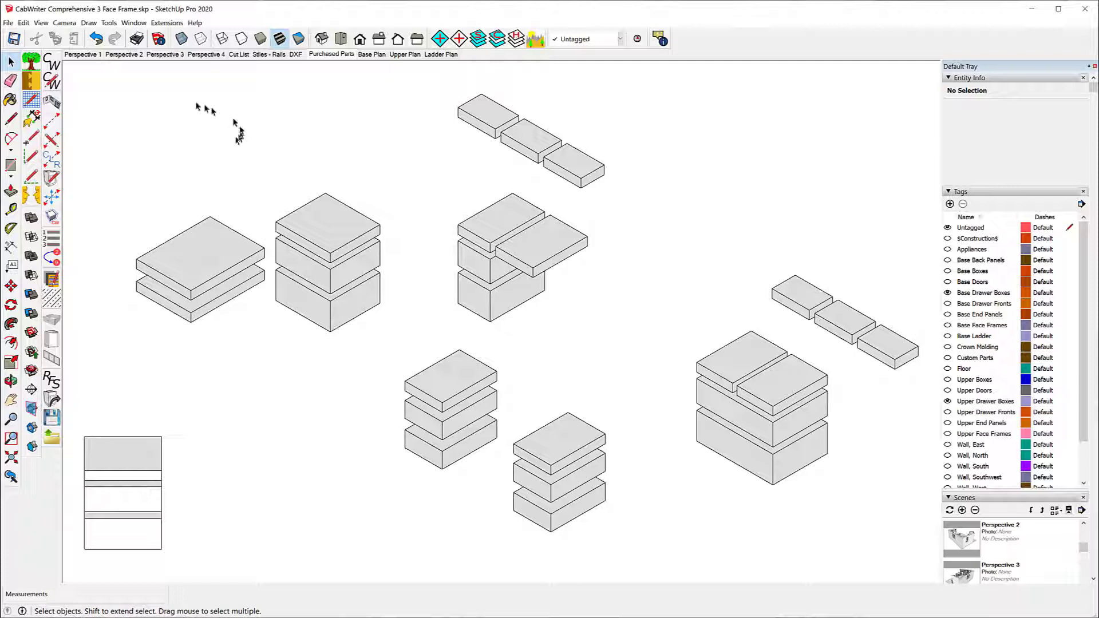
click(89, 23)
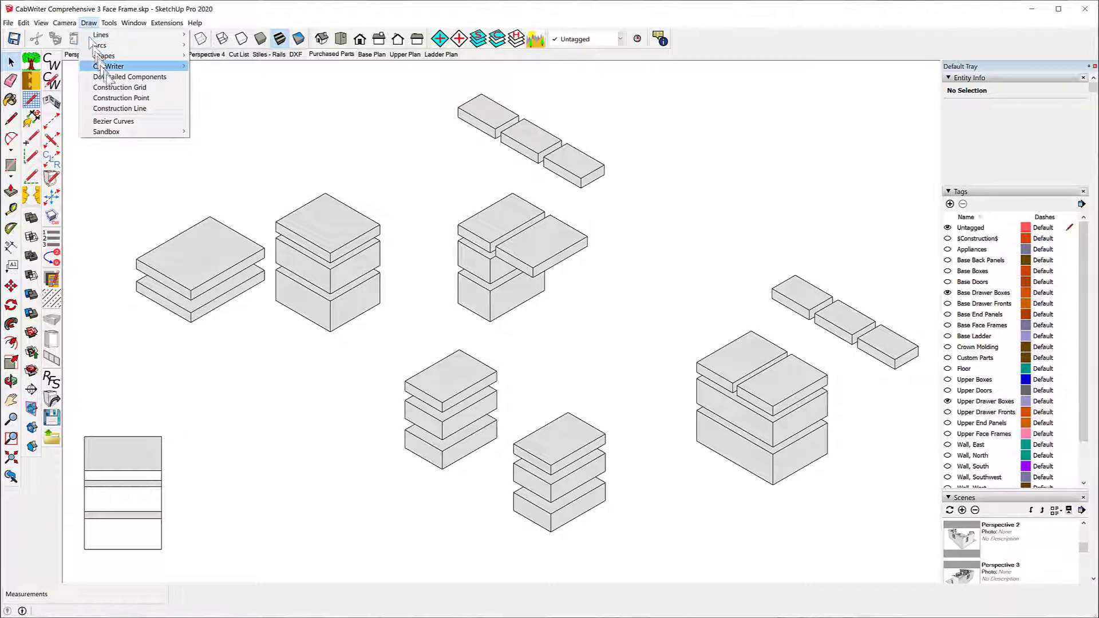
mouse_move(122, 75)
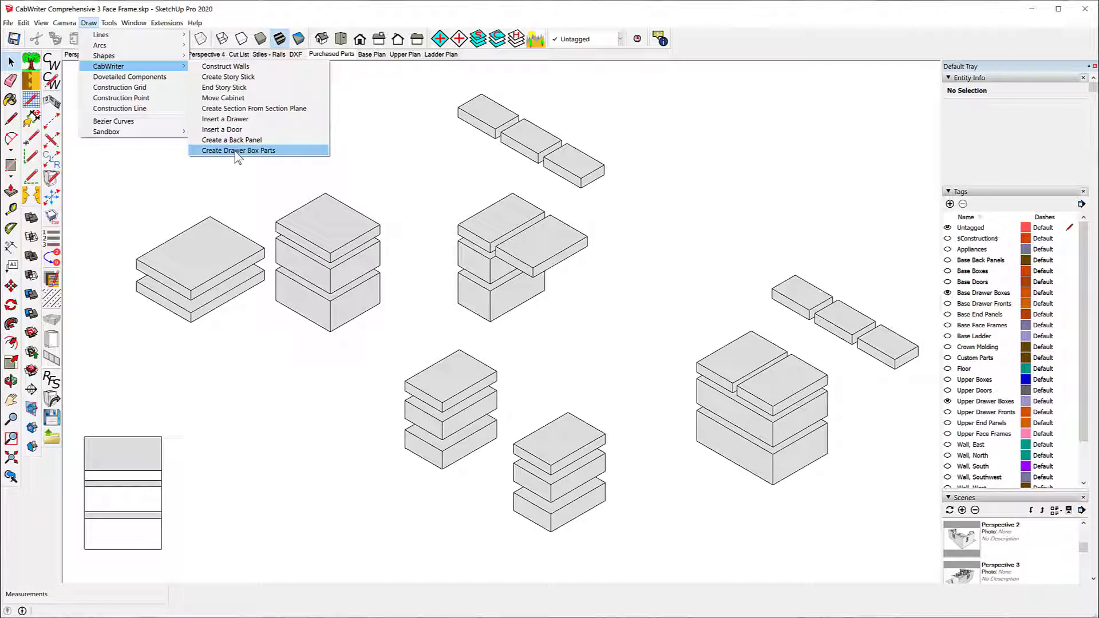
click(236, 151)
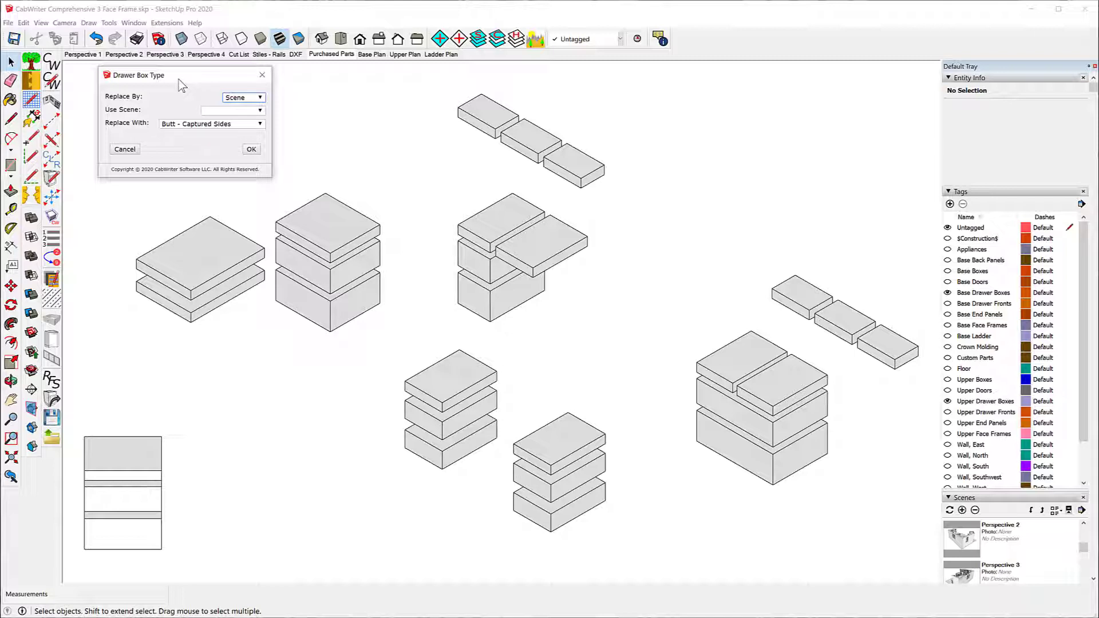
click(261, 97)
click(252, 115)
Step: Select the top drawer box beside the overlapping one in the middle stack and choose Butt - Captured Sides as its replacement type
click(502, 232)
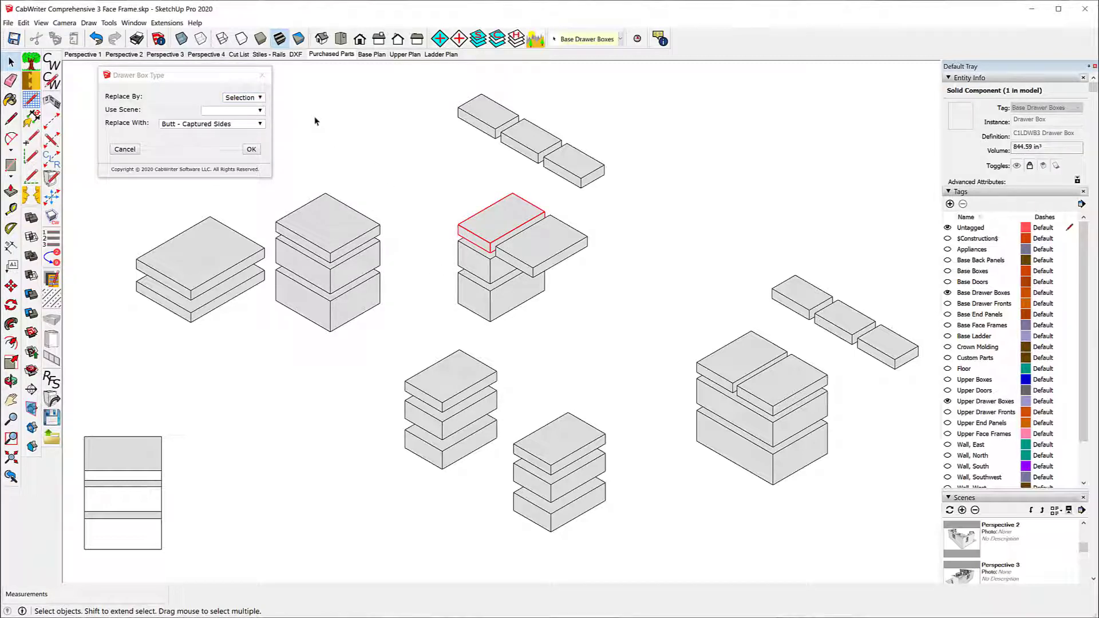
click(260, 125)
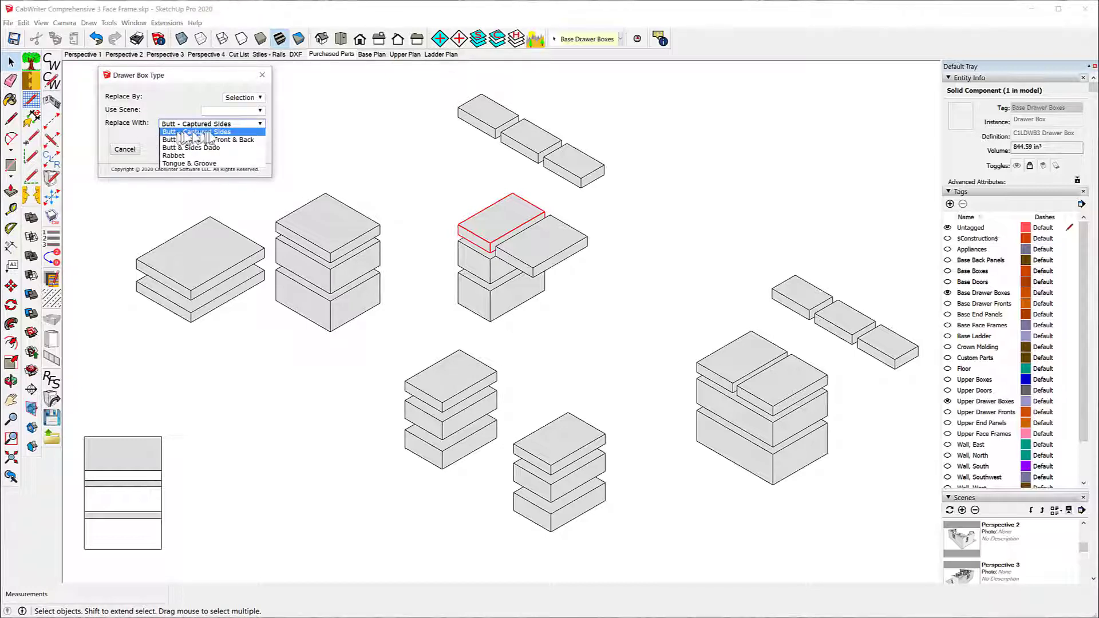
click(218, 132)
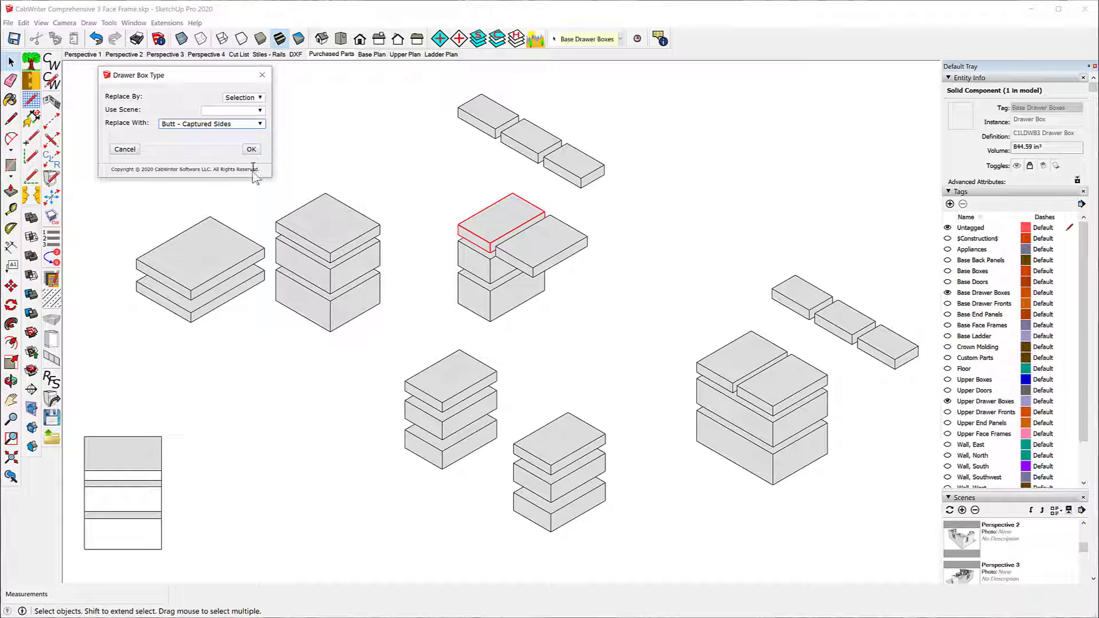
click(251, 150)
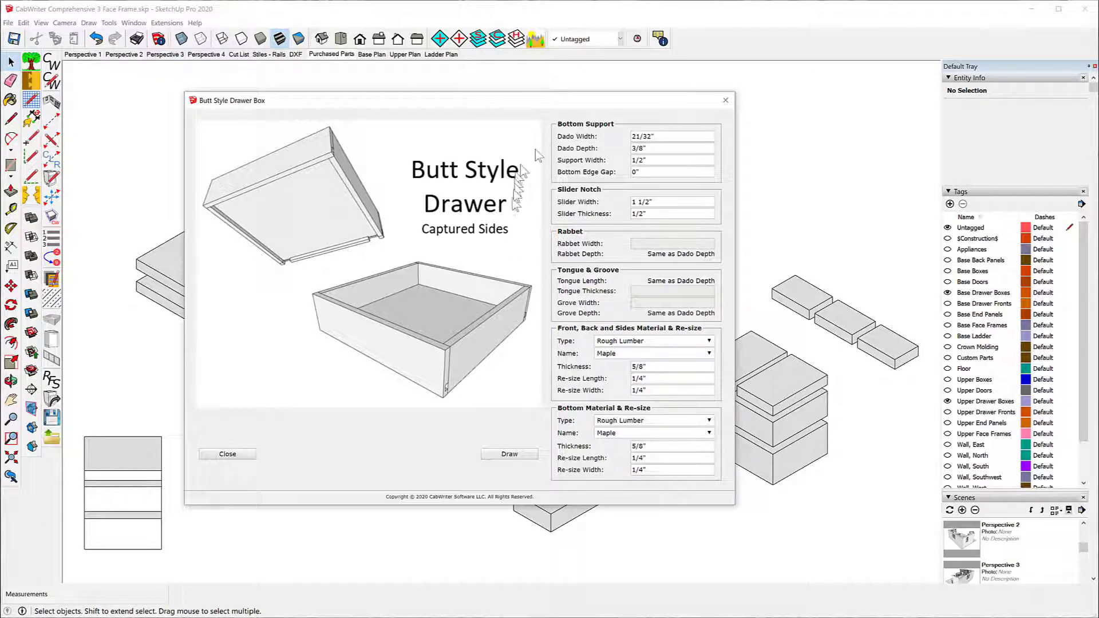
Step: Review the Dado Width, Bottom Edge Gap and Slider Width settings, and draw the butt style drawer box
click(666, 136)
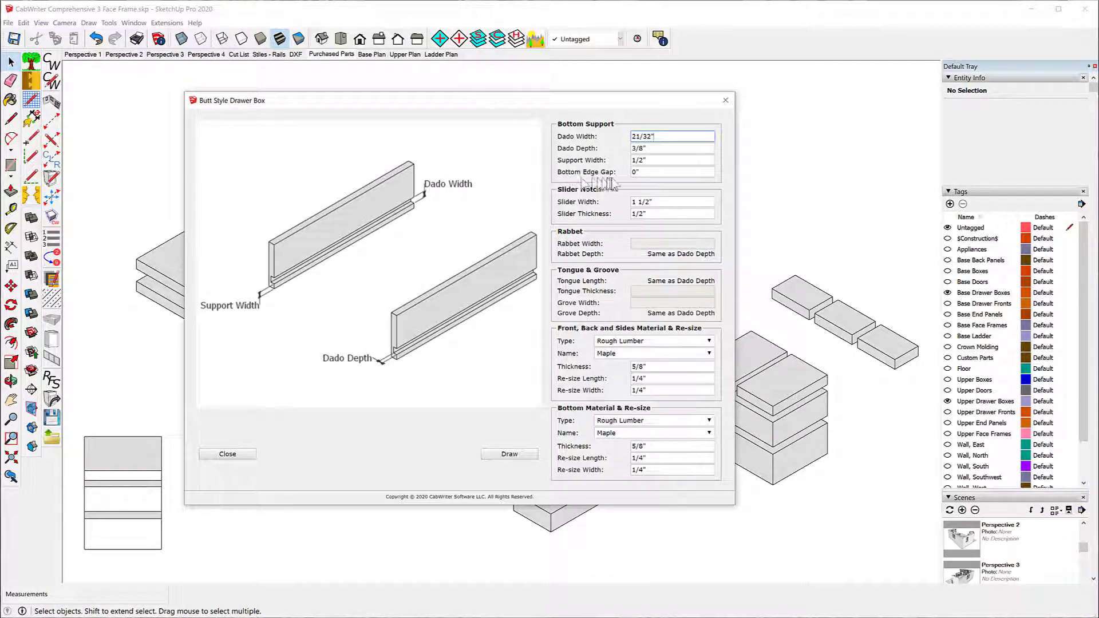
click(650, 172)
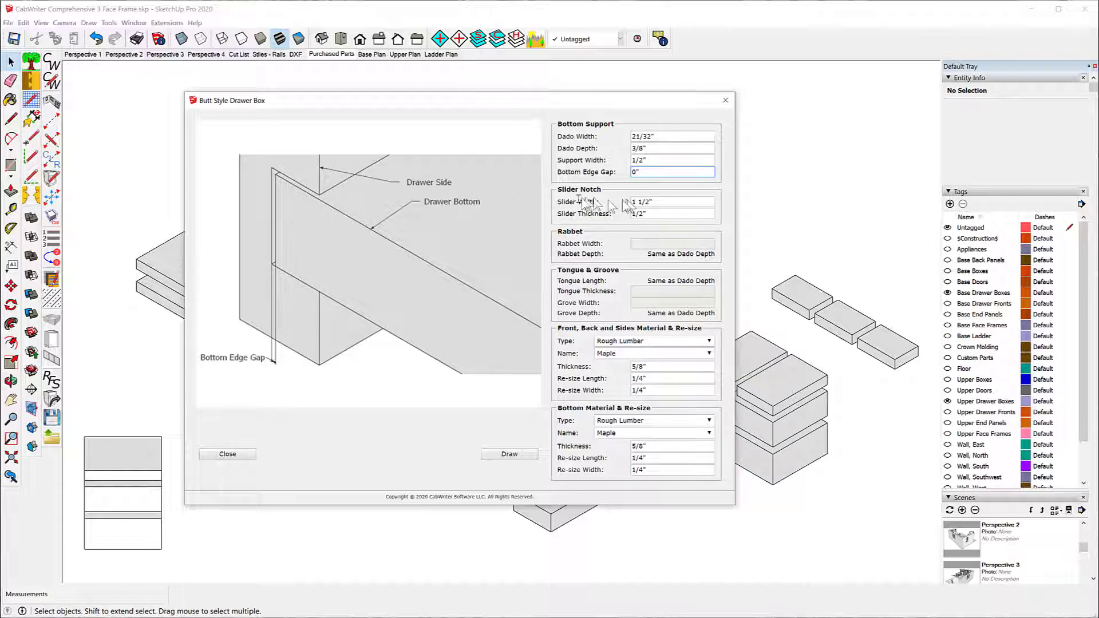
click(665, 202)
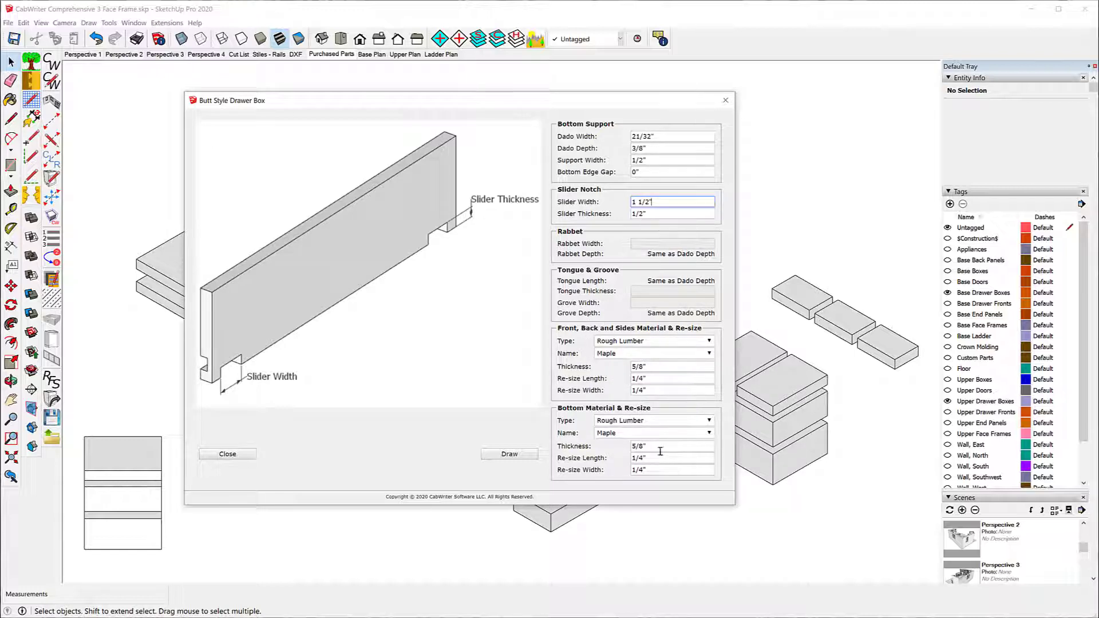
click(509, 454)
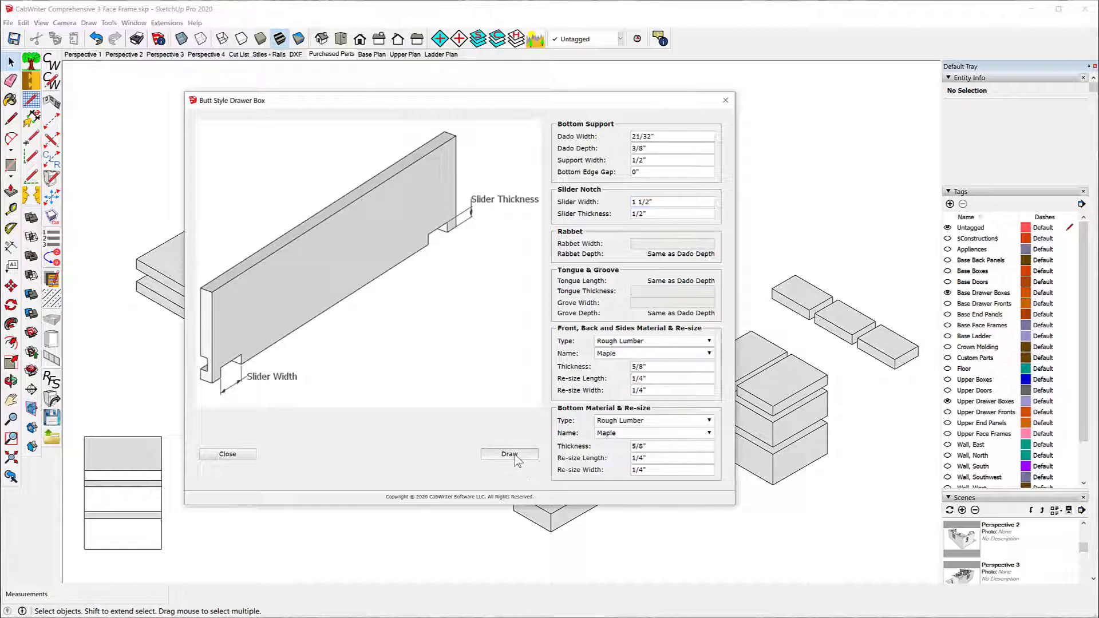
Step: Inspect the newly drawn drawer box and unlock its left side part
scroll(499, 229, up, 6)
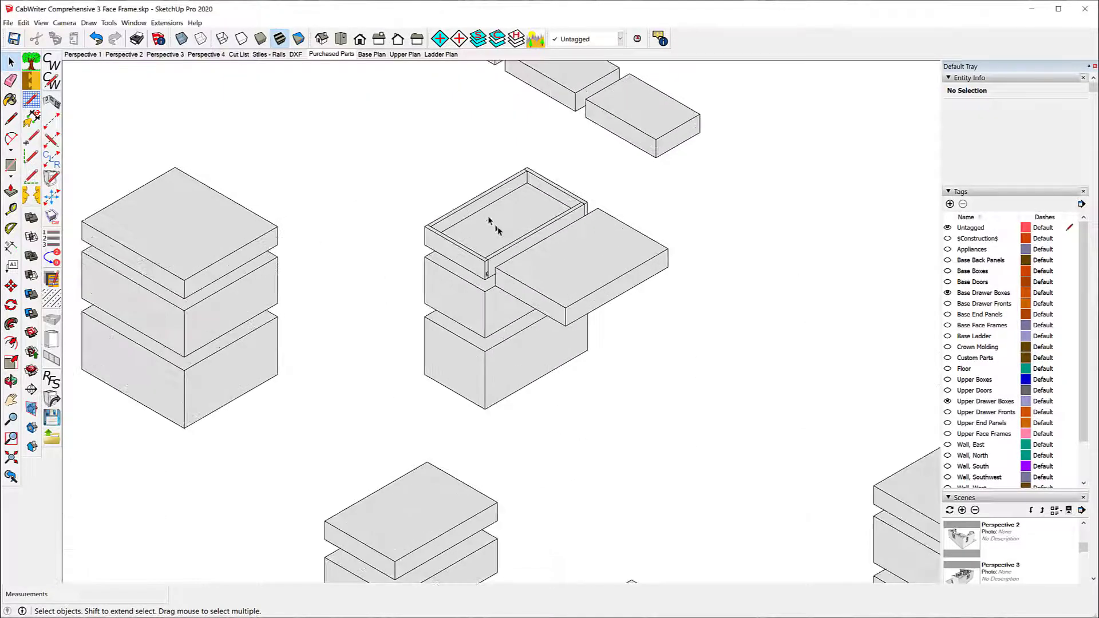
scroll(412, 224, down, 2)
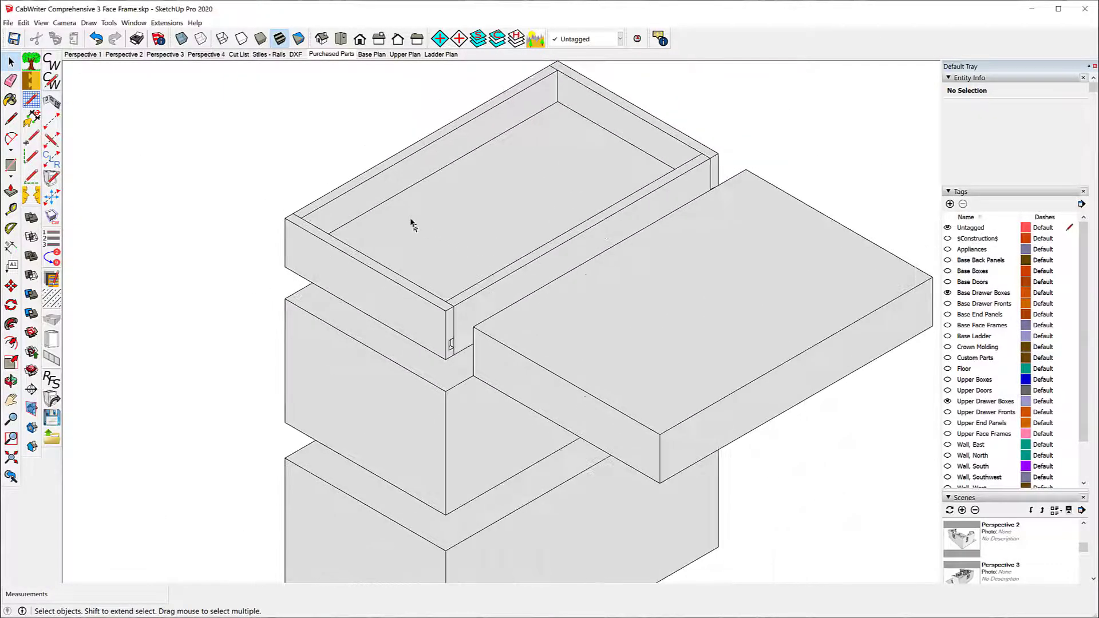
scroll(410, 206, down, 2)
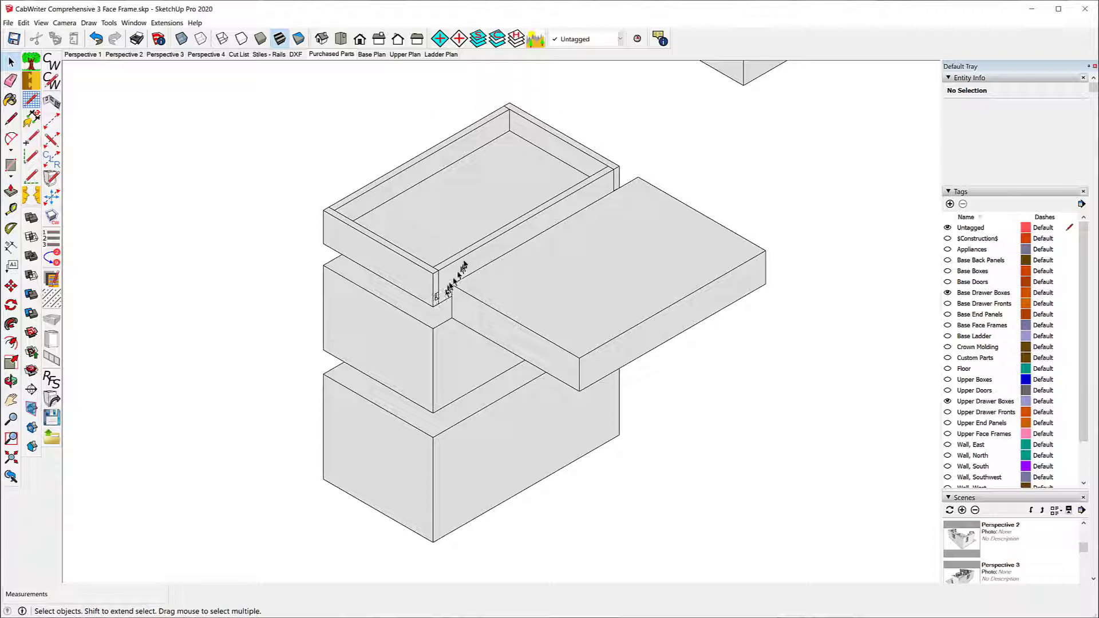
right_click(405, 183)
click(430, 221)
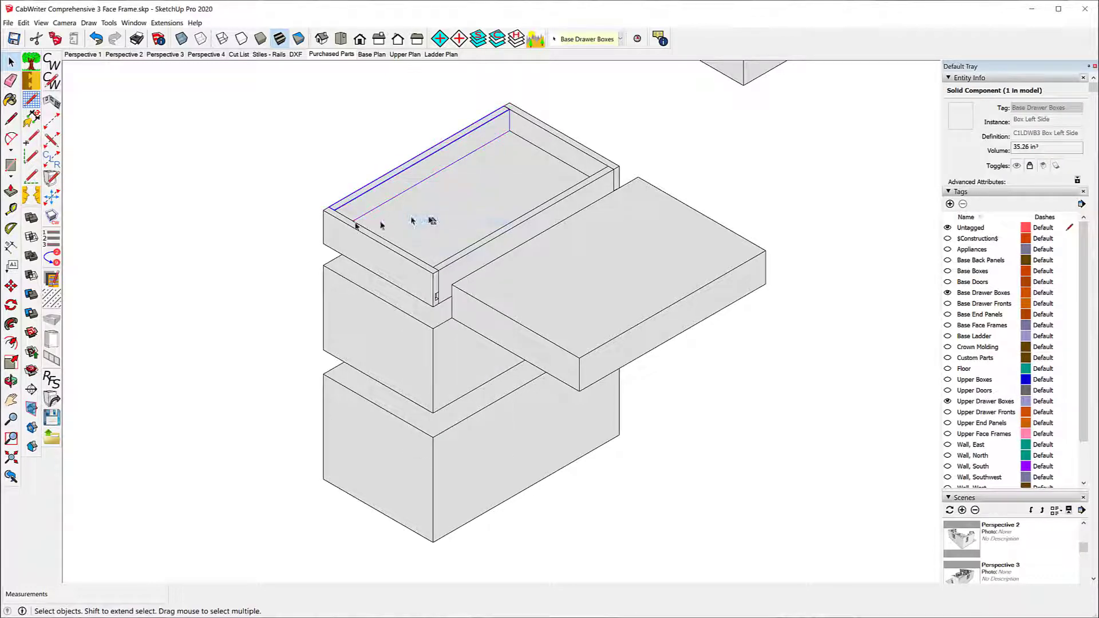
Step: Try to move the unlocked left side part out of the drawer box along the red axis
click(11, 286)
click(424, 166)
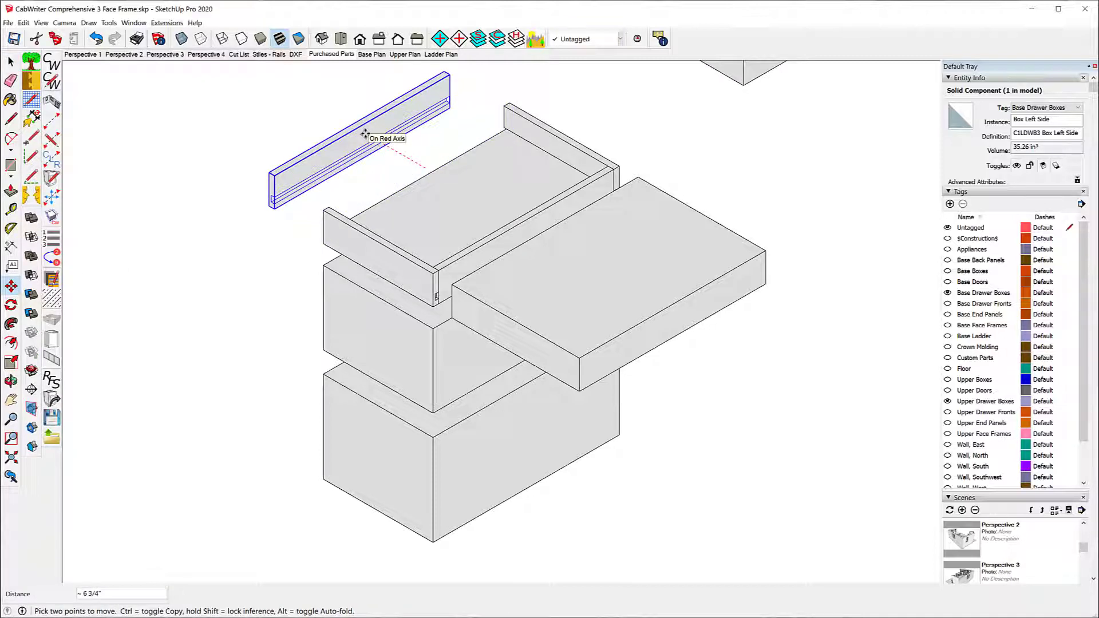
key(Escape)
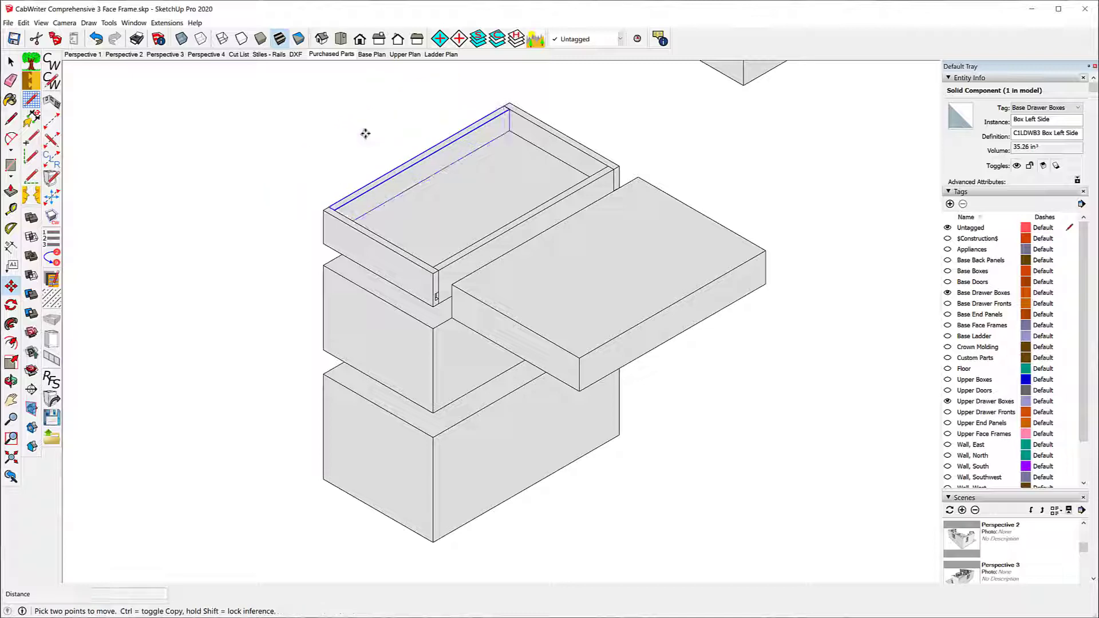
Step: Replace the overlapping solid box beside the new butt style drawer with Butt - Captured Front & Back parts, using Replace By Selection
scroll(205, 152, down, 5)
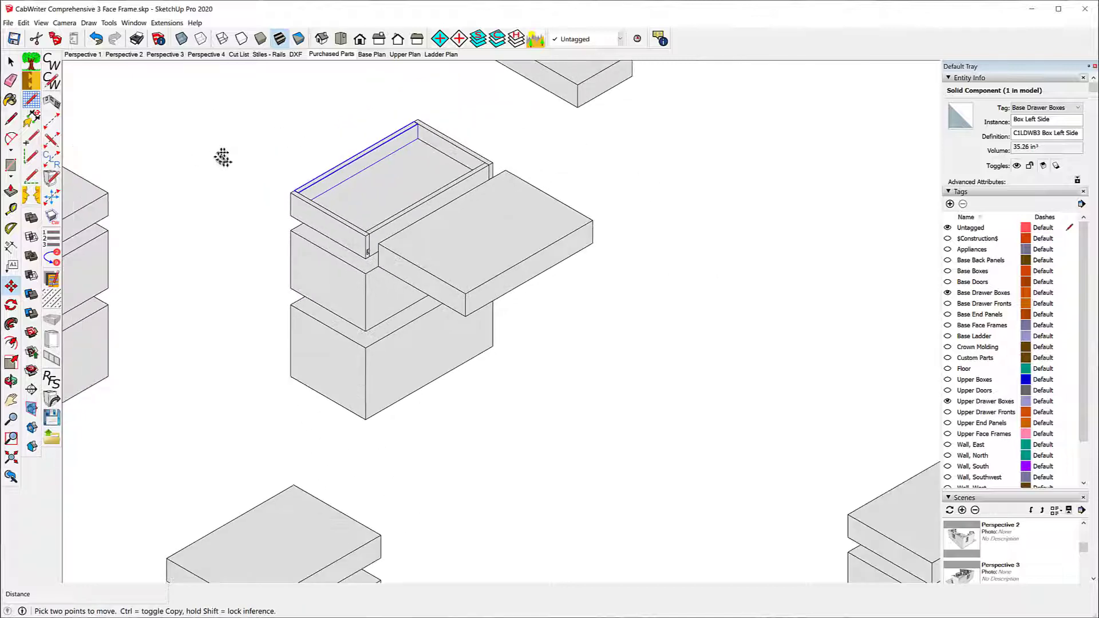
scroll(183, 93, down, 3)
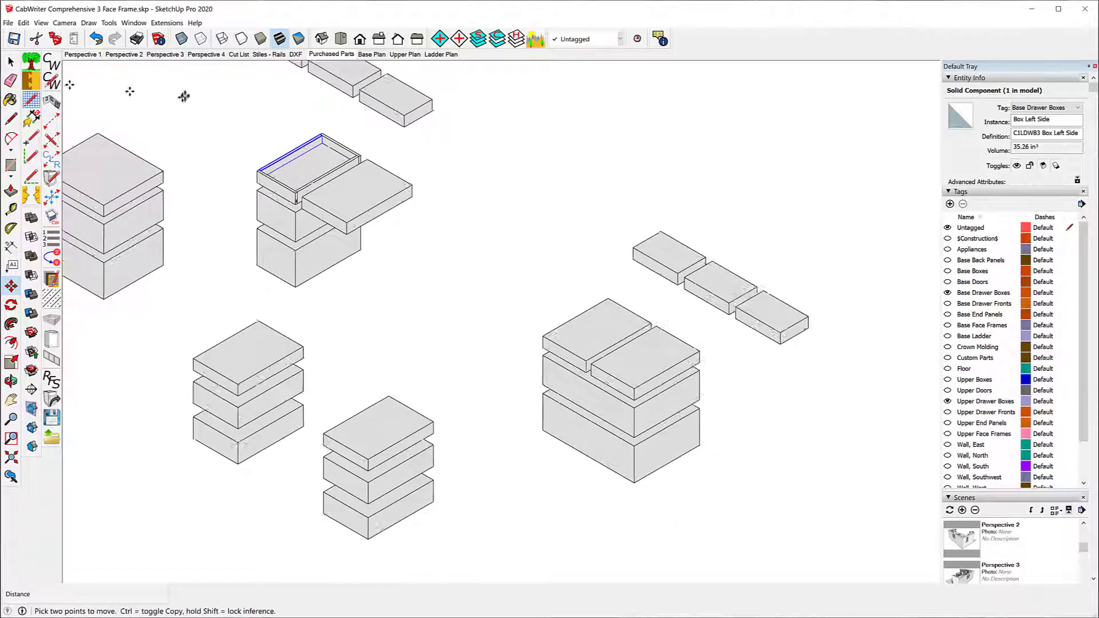
scroll(181, 92, up, 4)
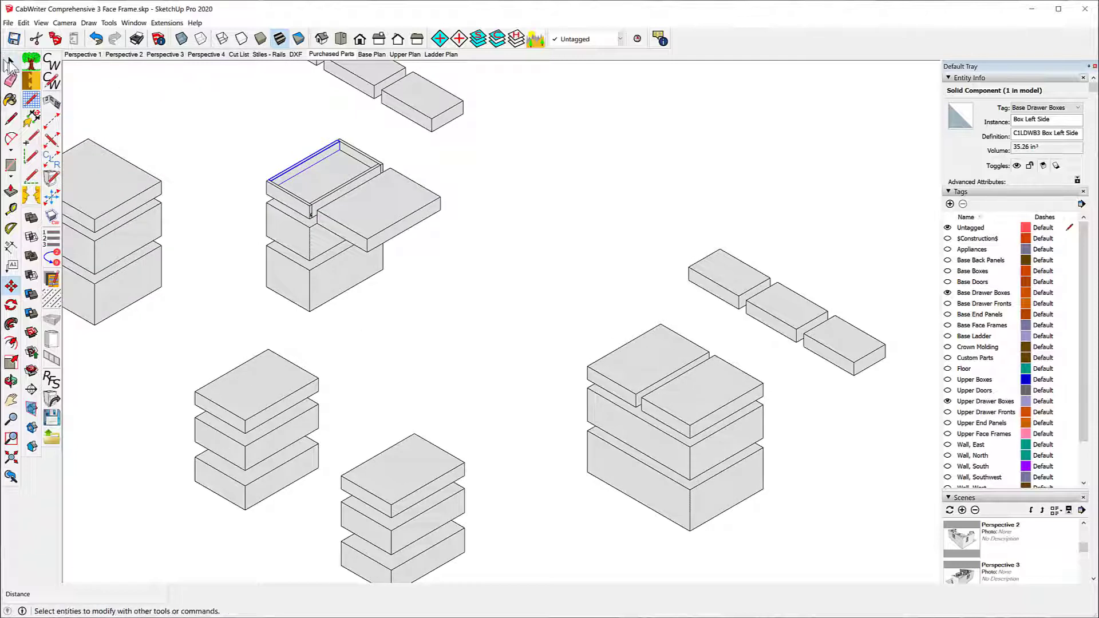
click(11, 61)
click(368, 227)
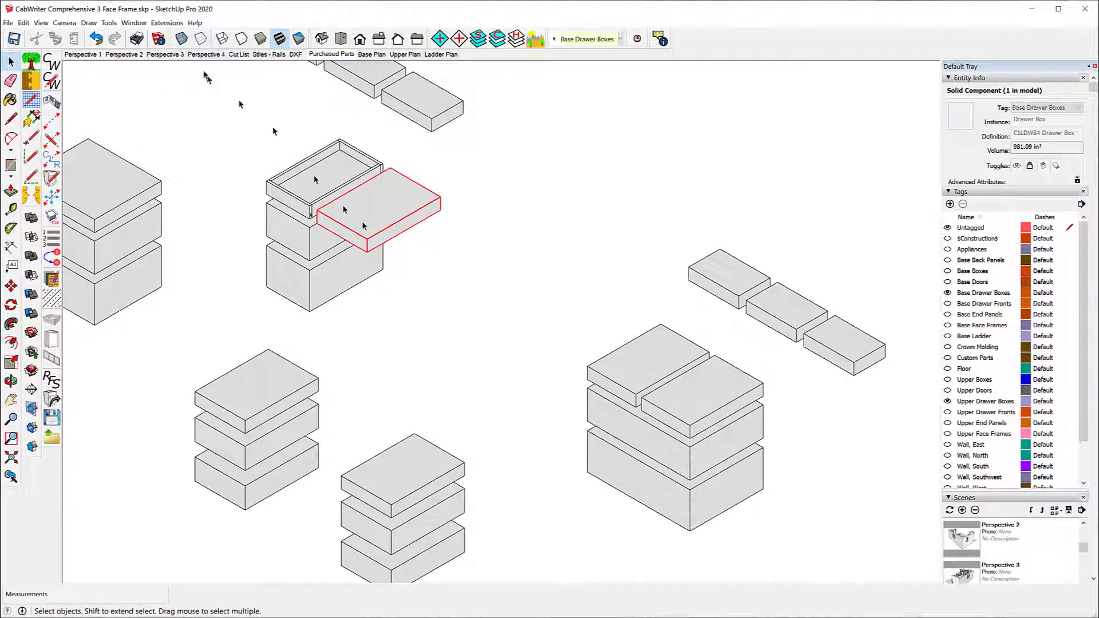
click(89, 24)
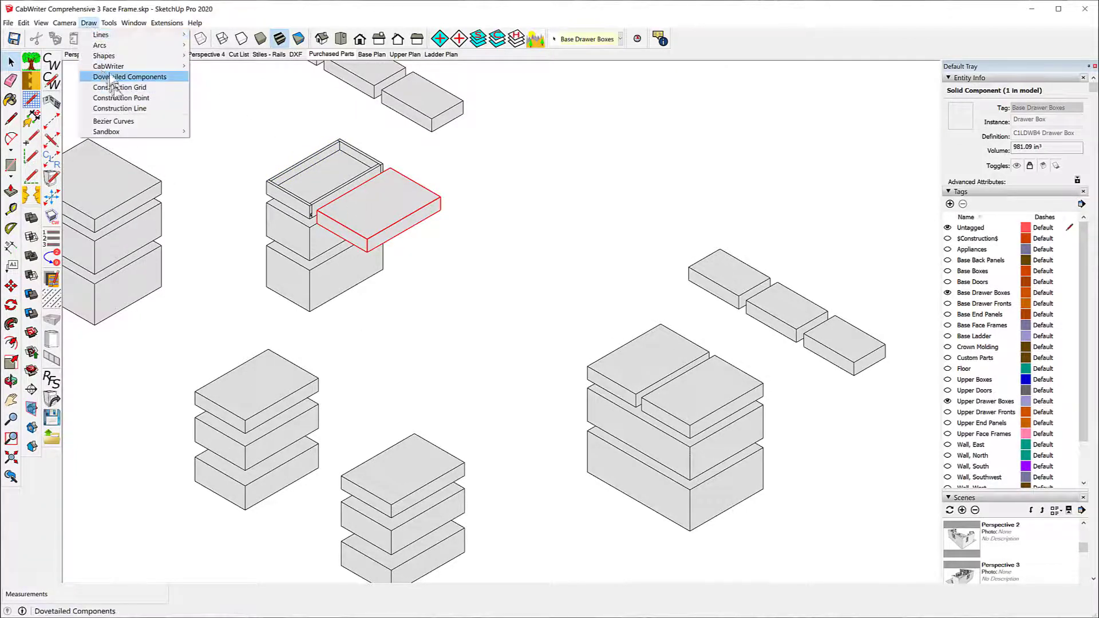
mouse_move(111, 68)
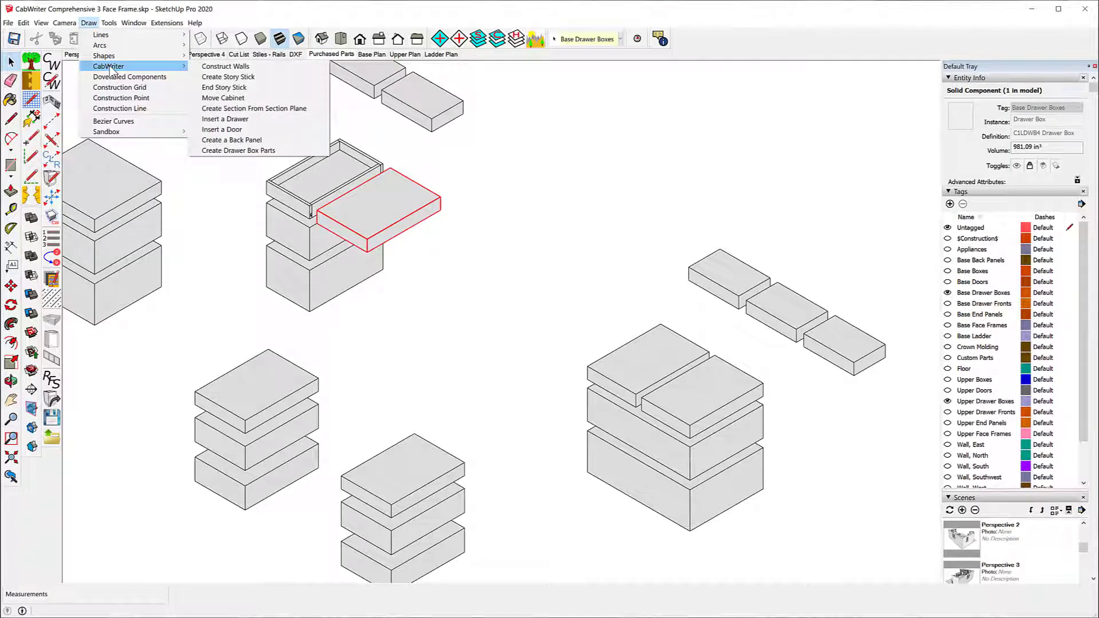
click(248, 151)
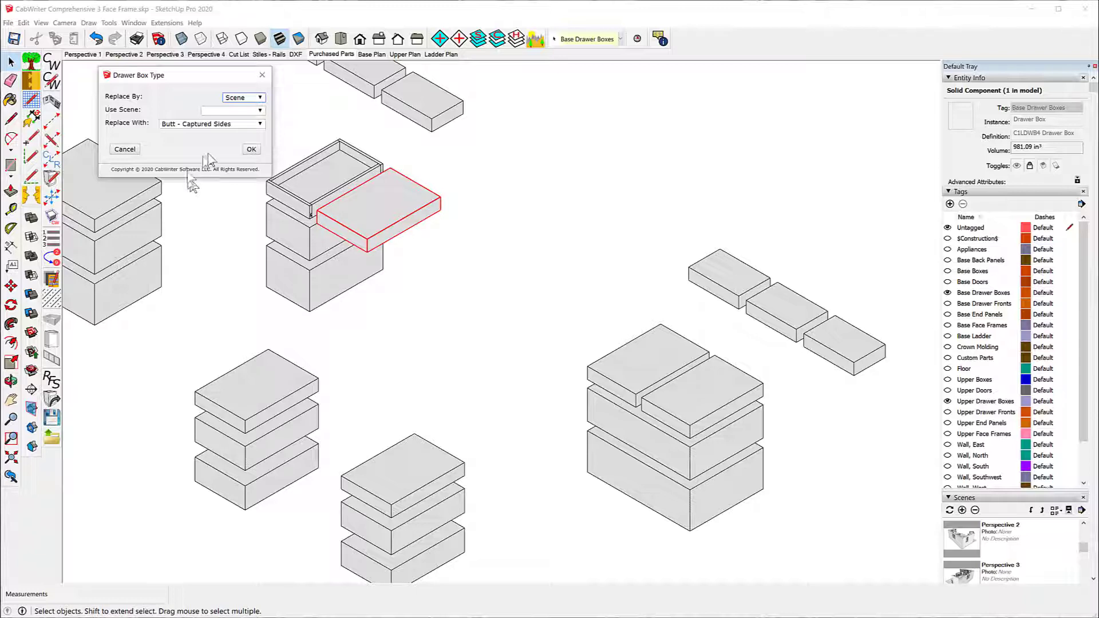
click(260, 98)
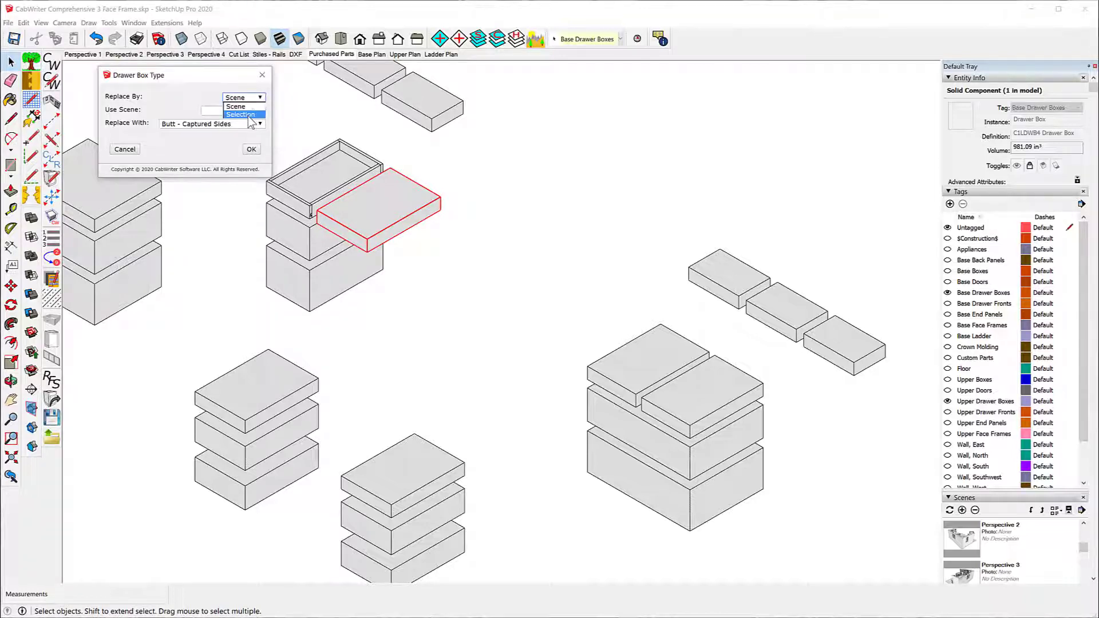
click(252, 115)
click(259, 125)
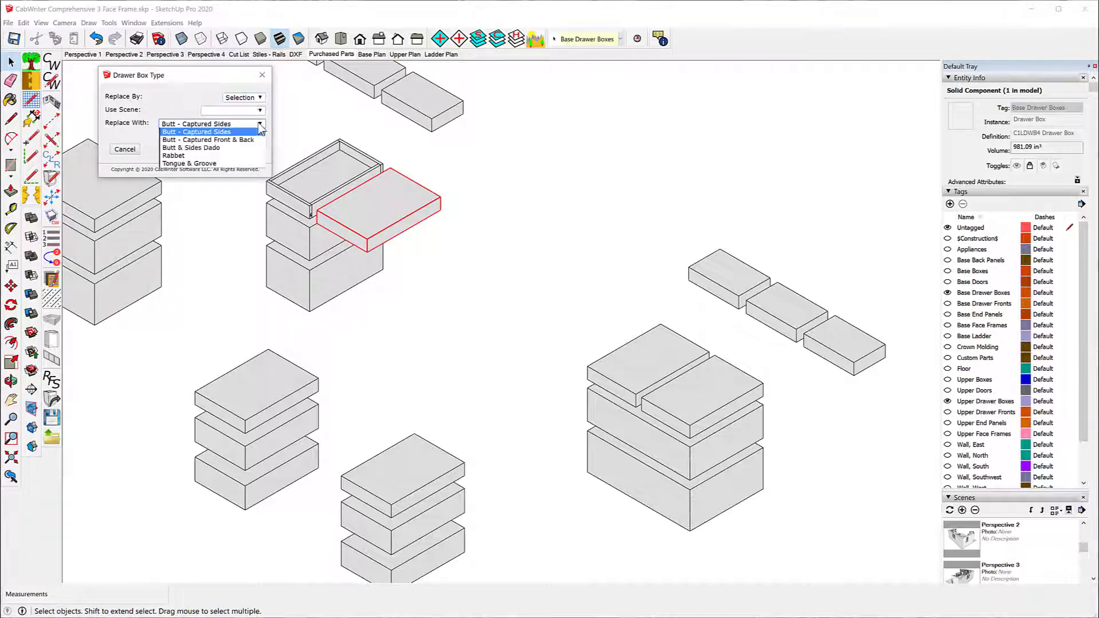
click(247, 140)
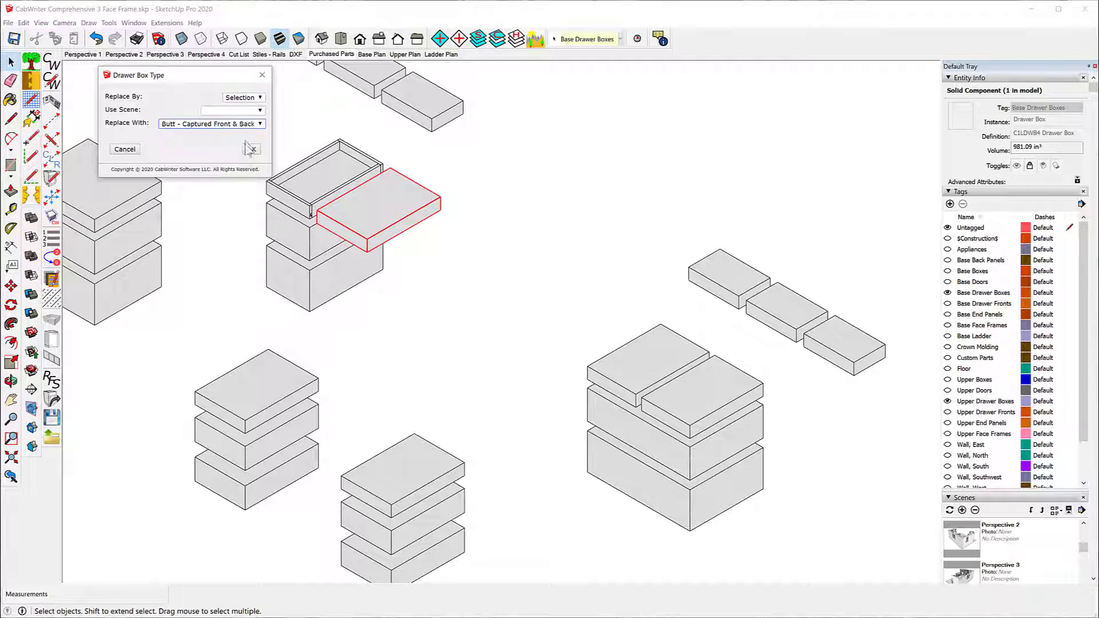
click(249, 150)
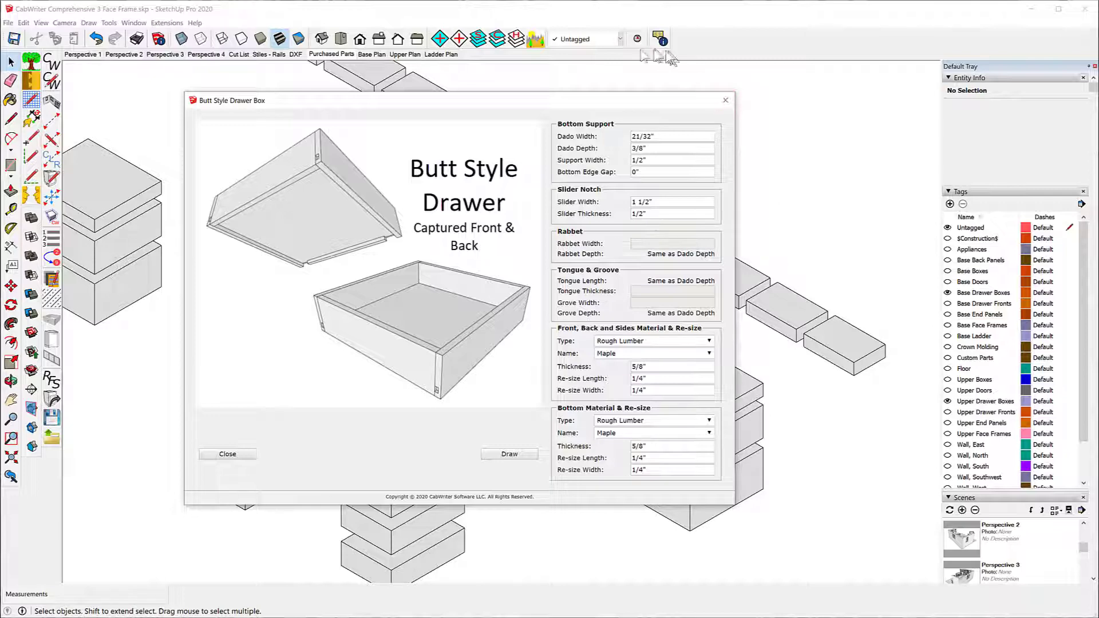
click(526, 455)
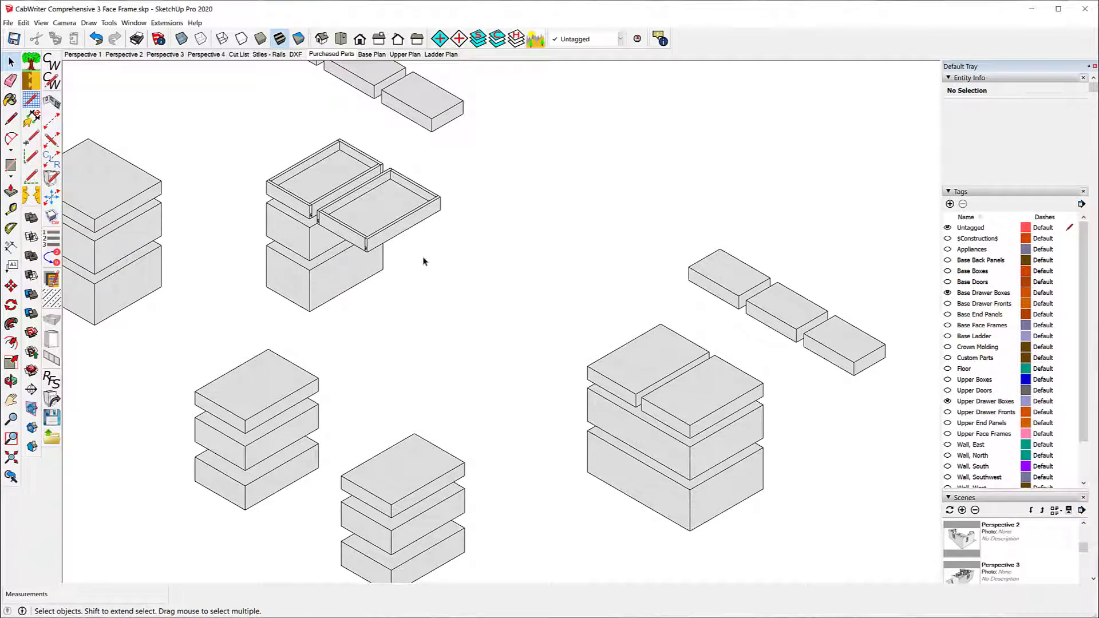
Step: Replace the Left Drawer Box on top of the wide double-drawer stack with Butt & Sides Dado parts, using Replace By Selection
click(643, 363)
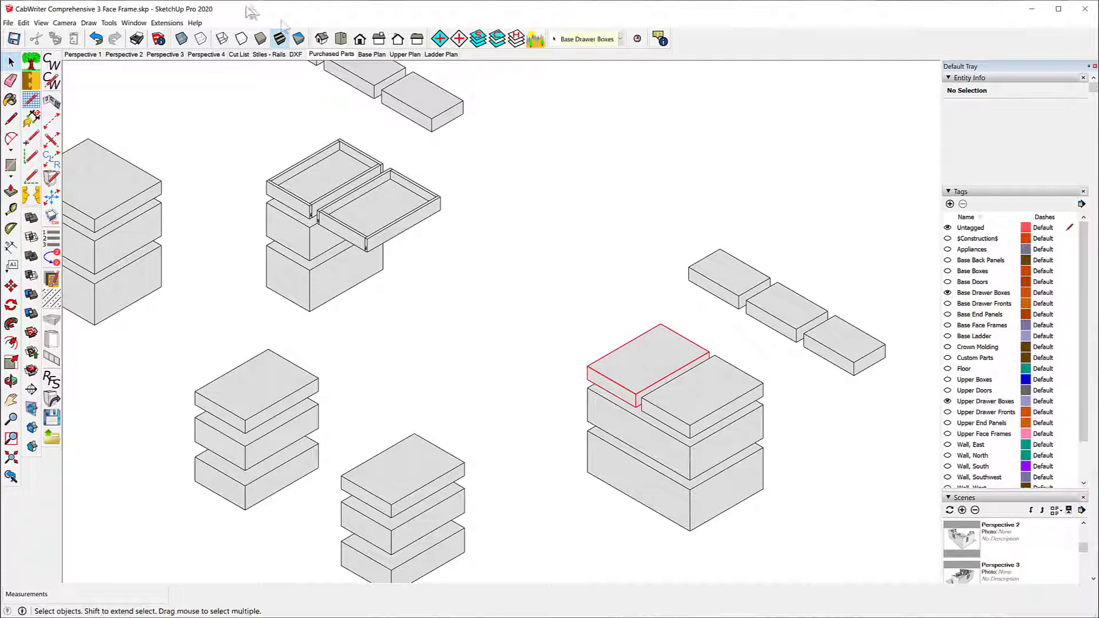
click(88, 23)
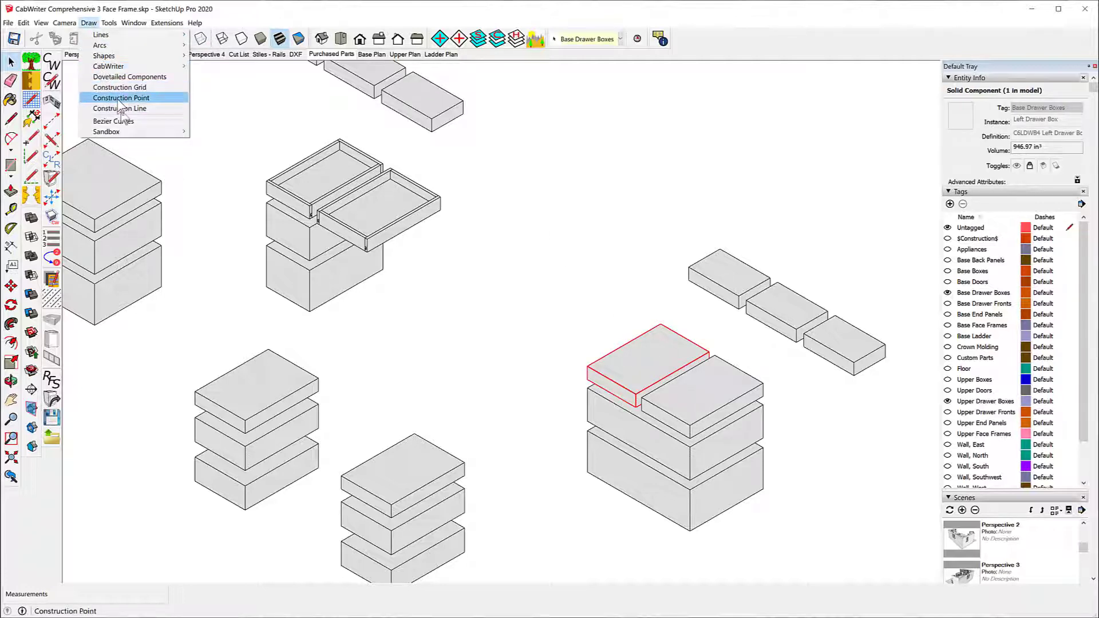
mouse_move(121, 69)
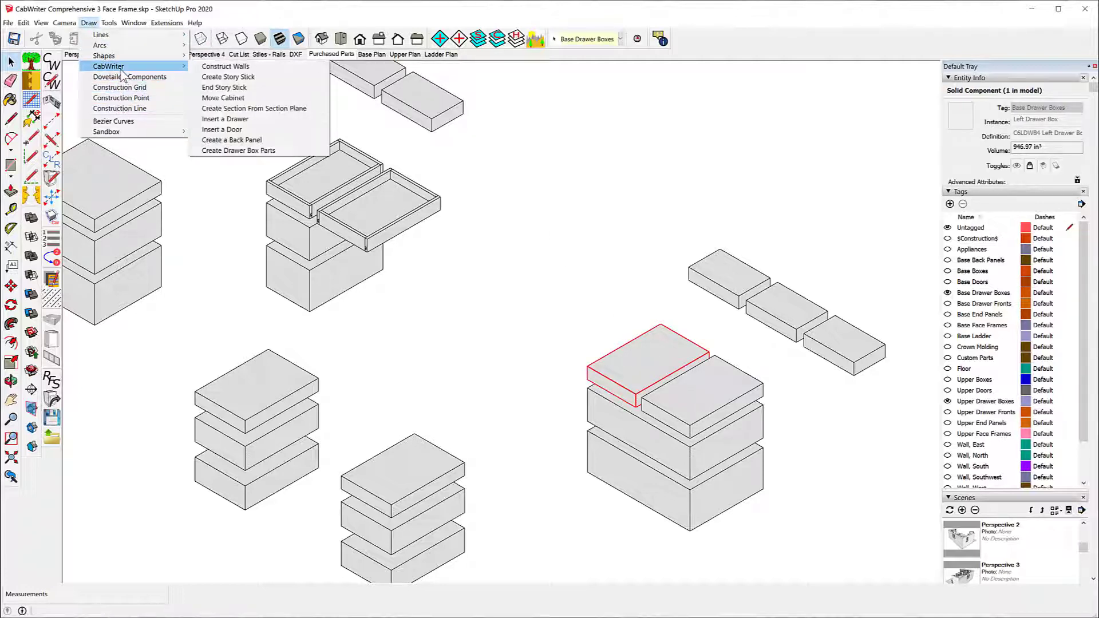
click(215, 151)
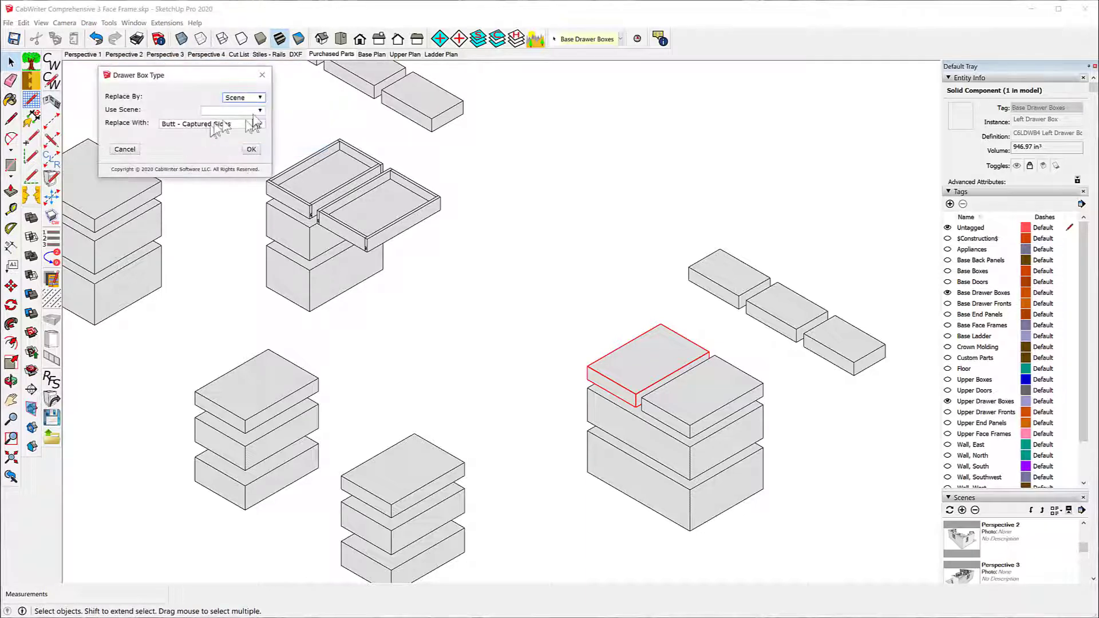
click(261, 98)
click(256, 114)
click(260, 124)
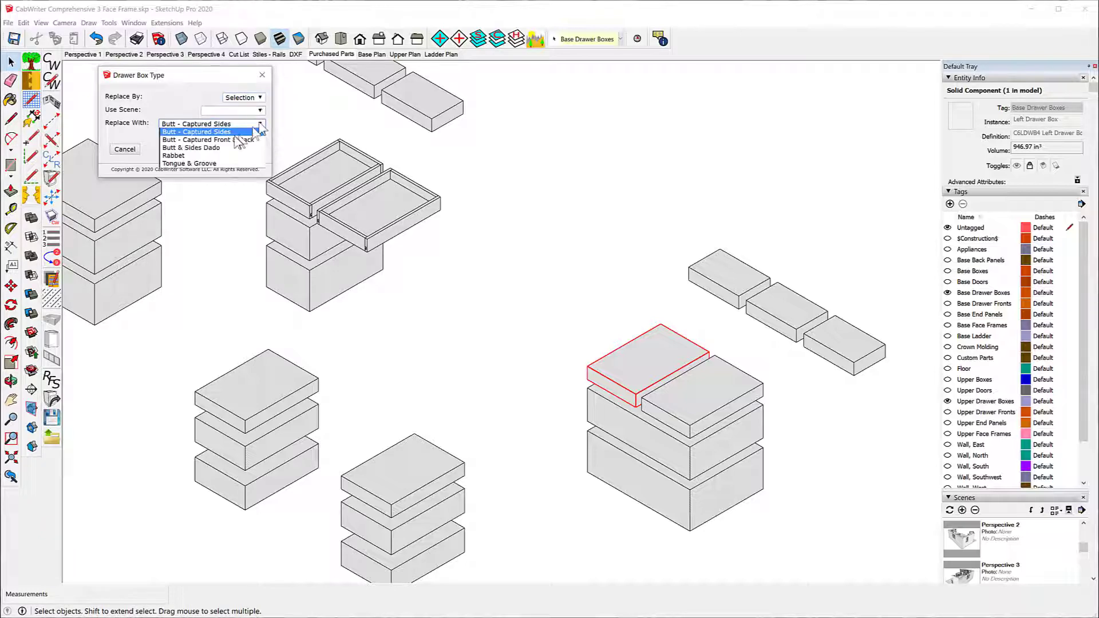
click(222, 148)
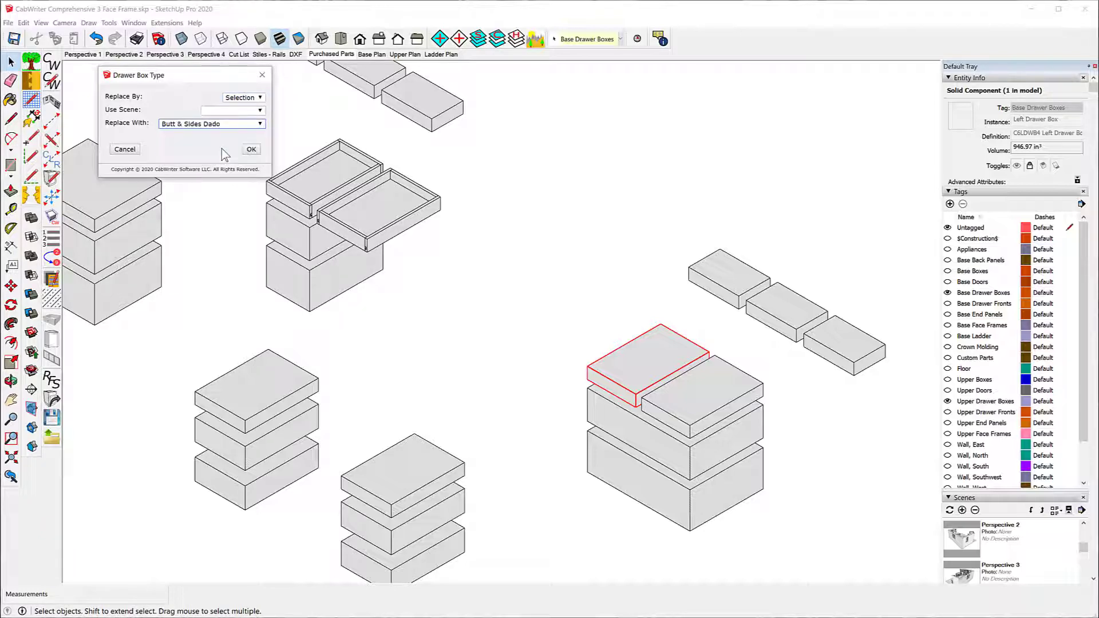
click(251, 149)
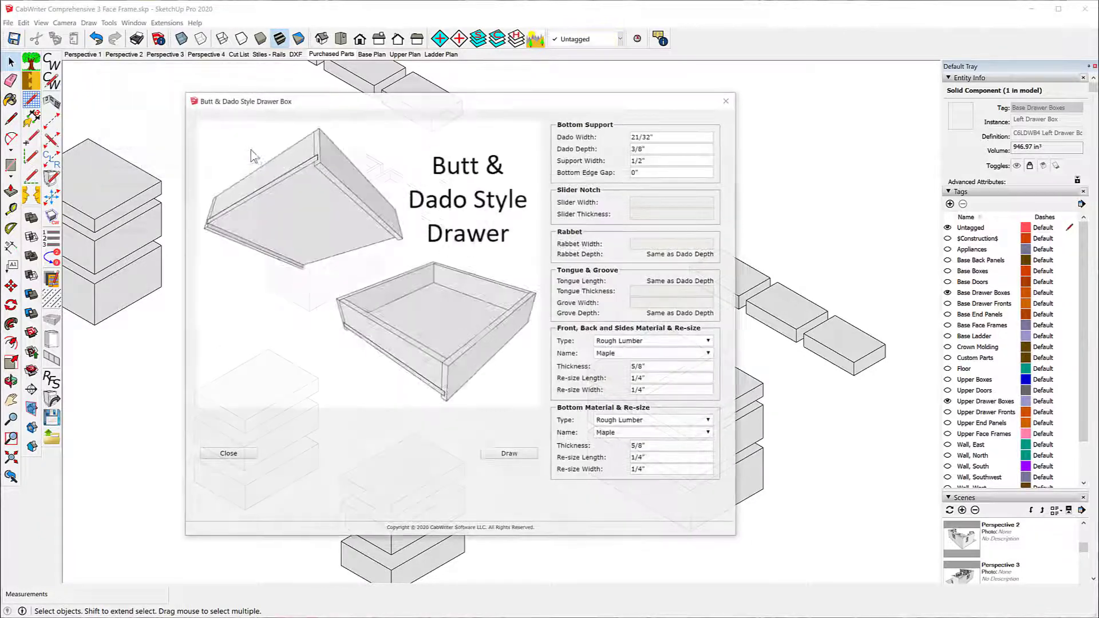
click(520, 458)
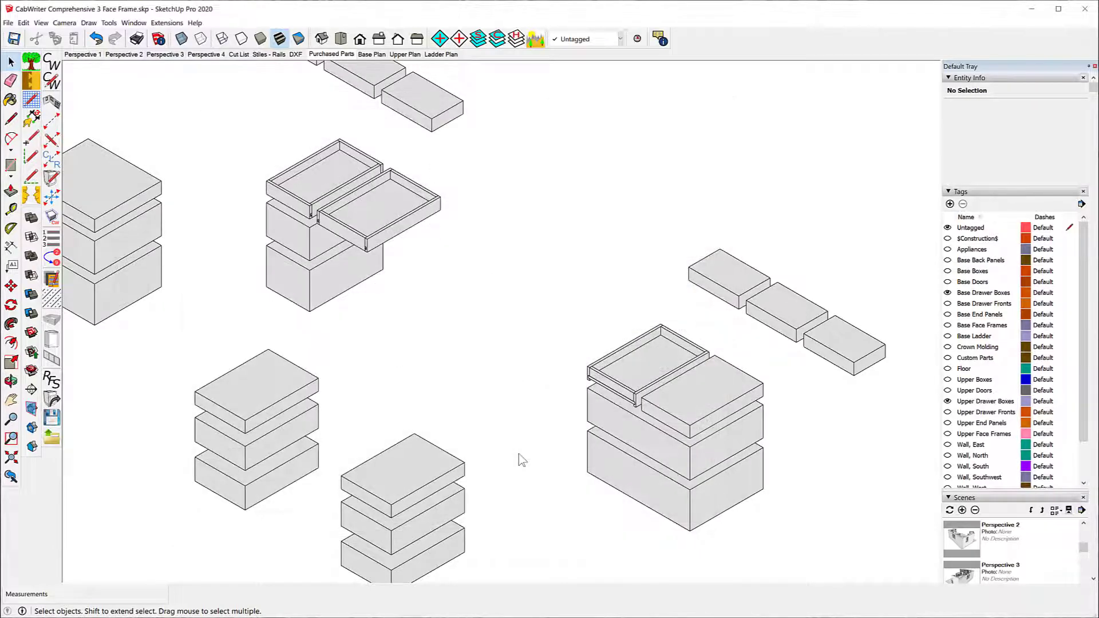
Step: Replace the Right Drawer Box on top of the wide double-drawer stack with Rabbet parts, using Replace By Selection
click(687, 413)
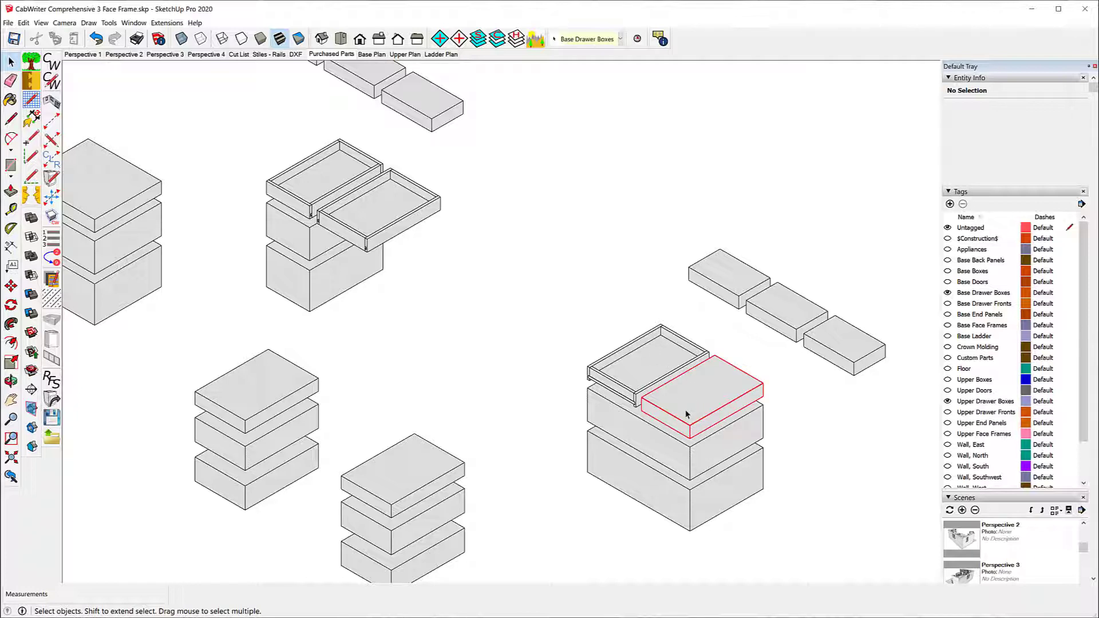
click(88, 23)
mouse_move(177, 67)
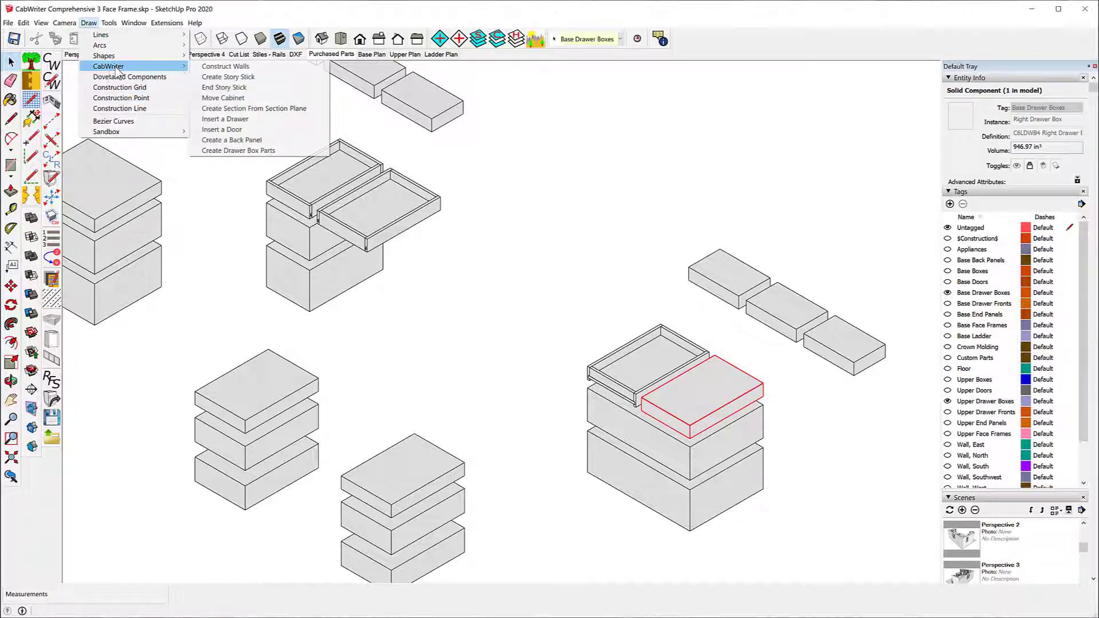
click(251, 151)
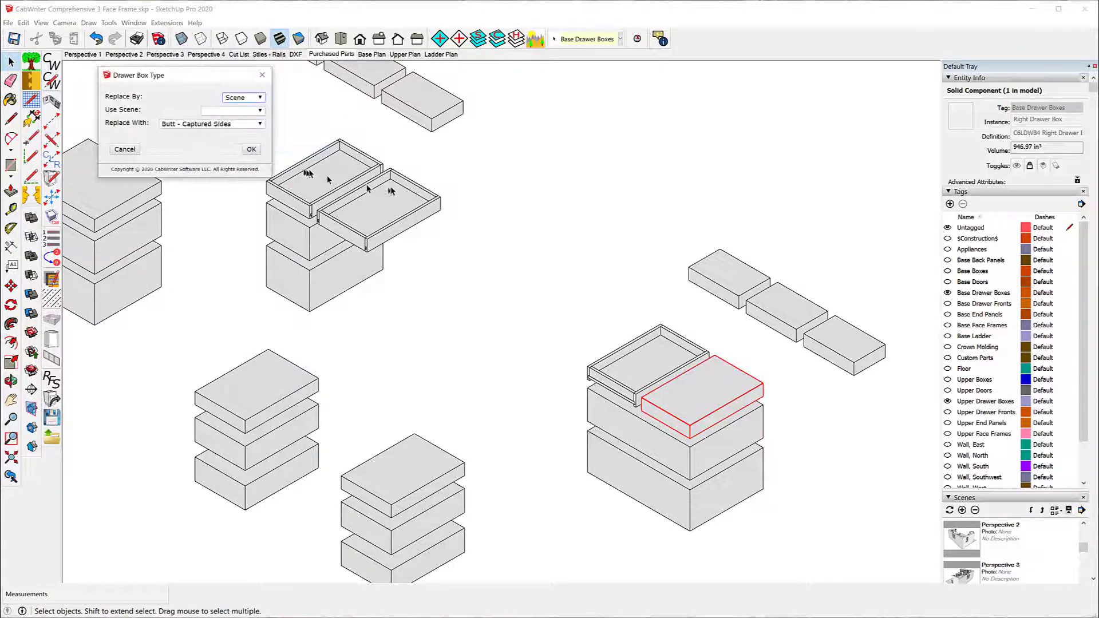
click(260, 98)
click(255, 113)
click(260, 124)
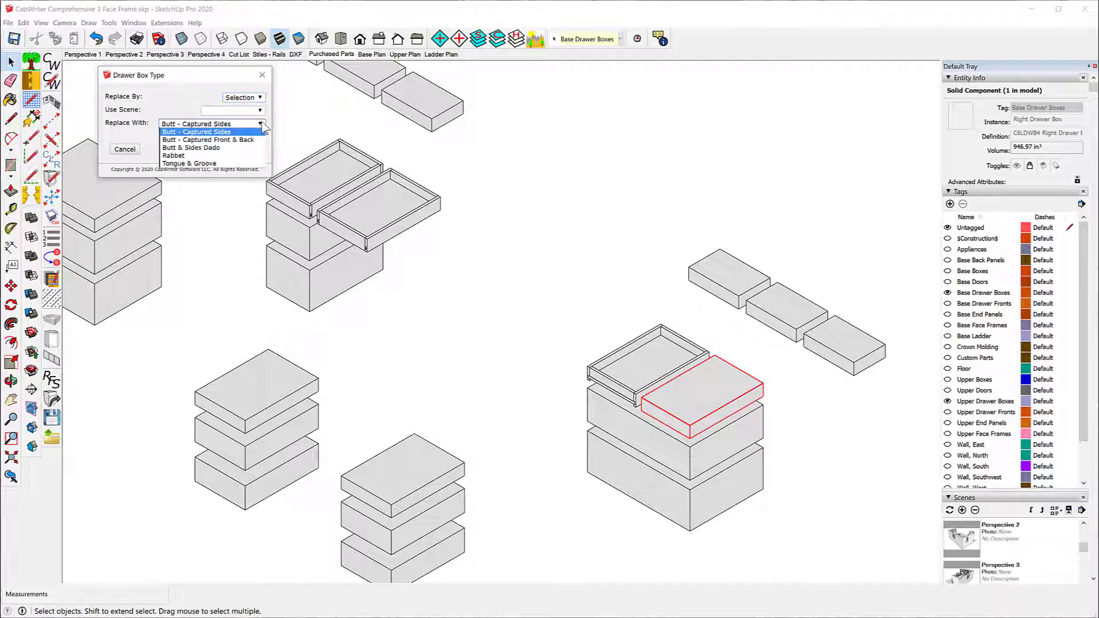
click(214, 158)
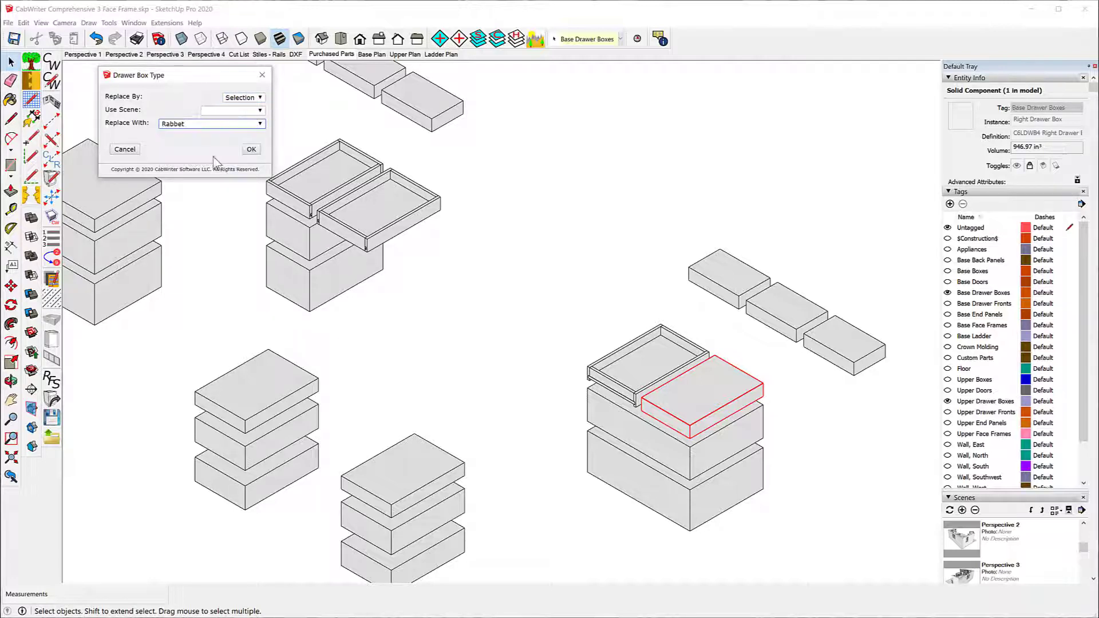
click(250, 150)
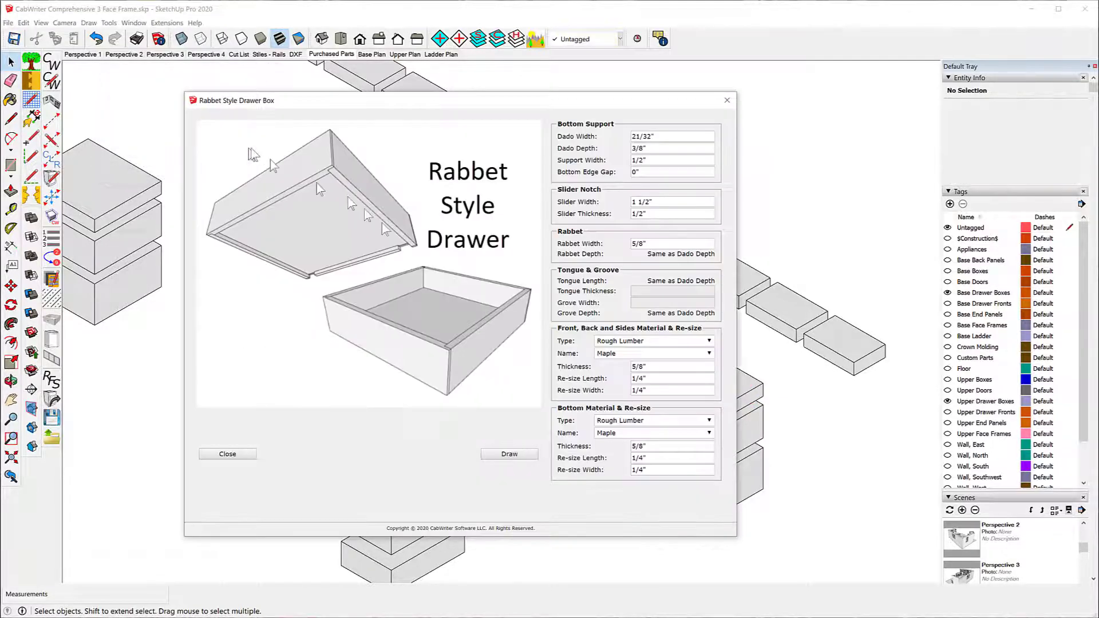
click(512, 456)
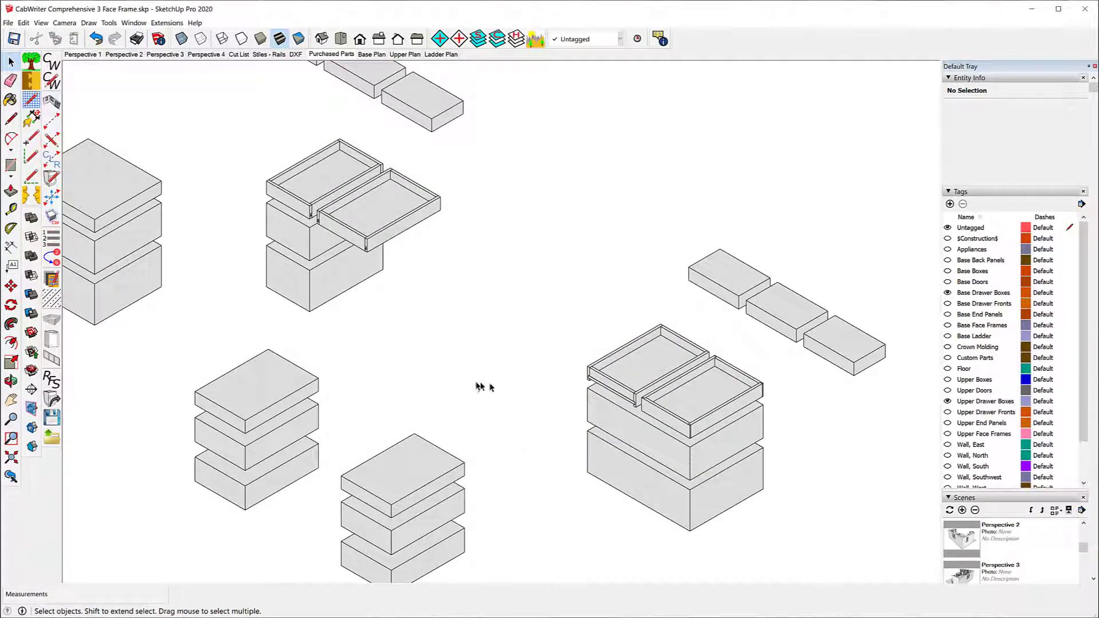
Step: Replace the top solid box of the narrow three-drawer stack with Tongue & Groove drawer parts, using Replace By Selection and the existing dimensions
click(287, 386)
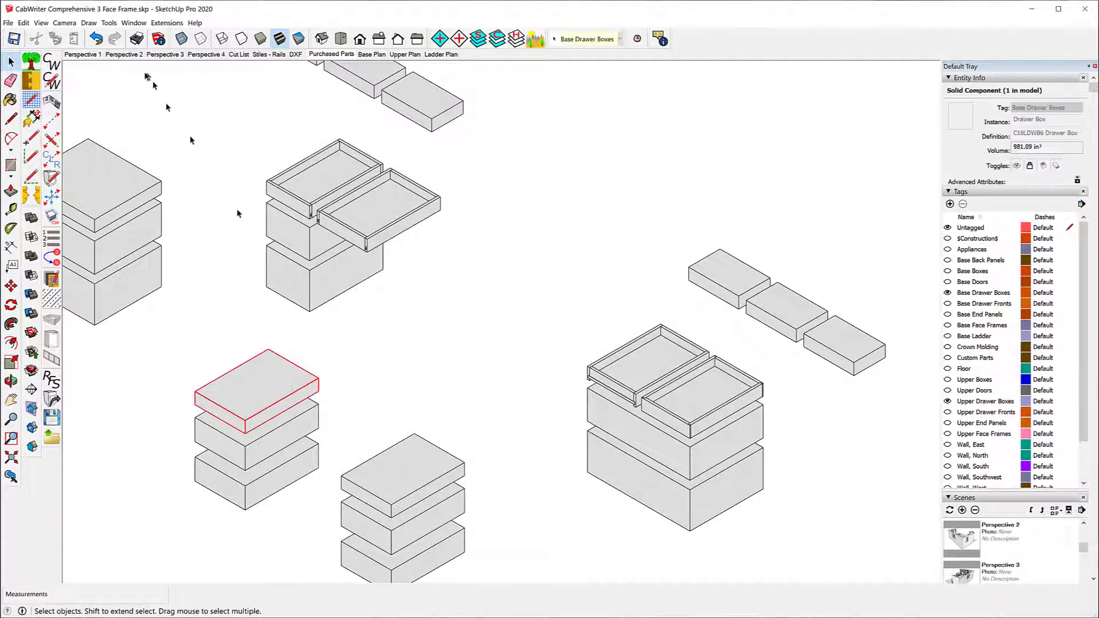
click(89, 23)
mouse_move(114, 66)
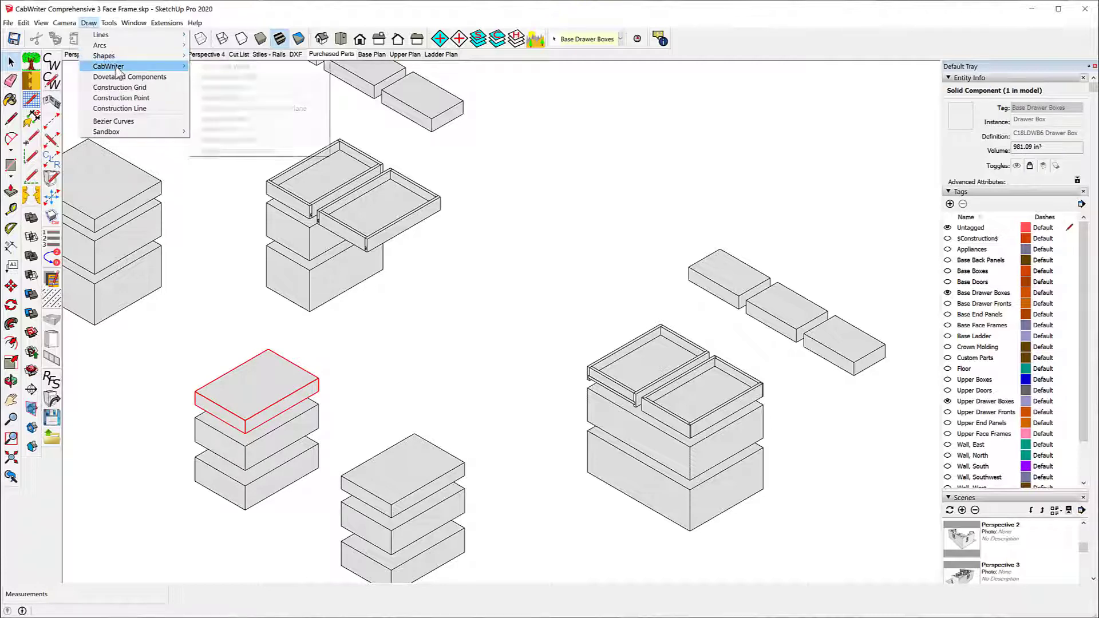
click(261, 150)
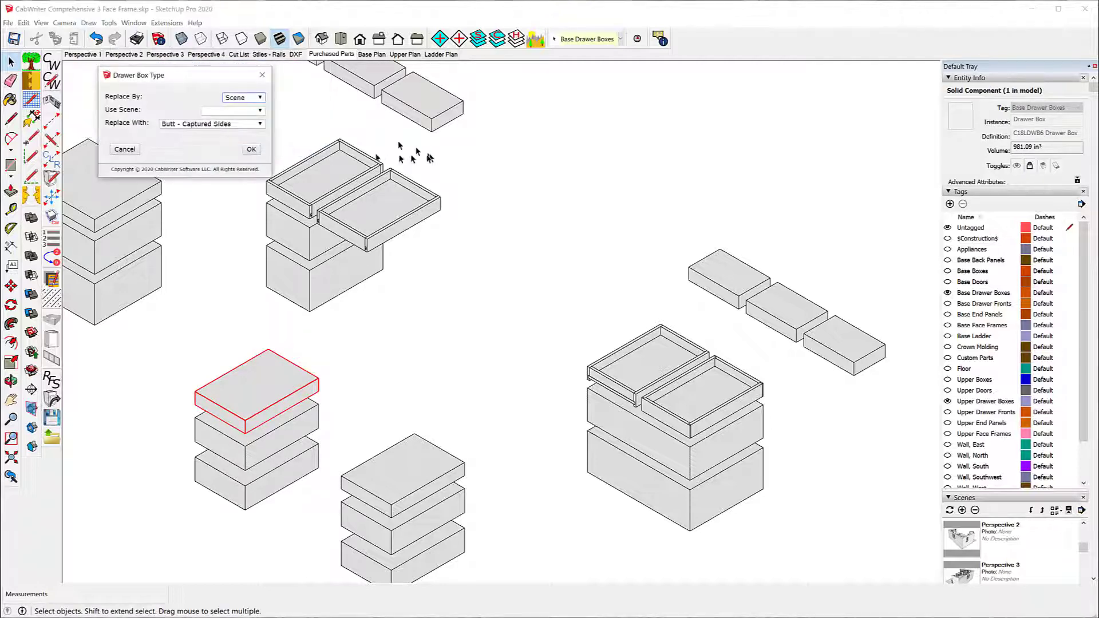
click(261, 97)
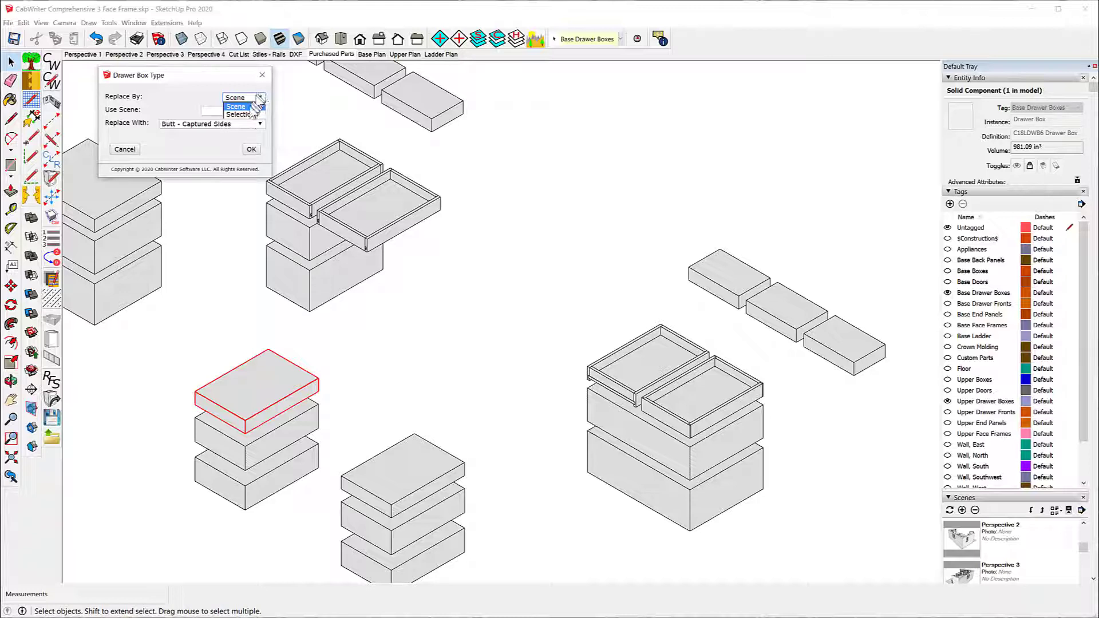
click(247, 114)
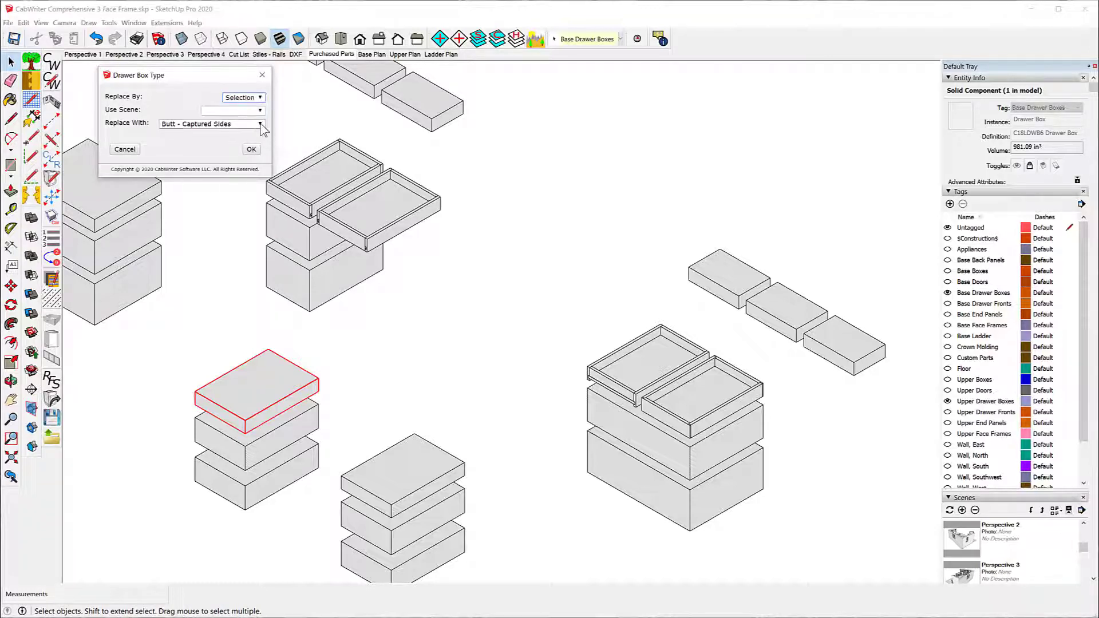
click(261, 124)
click(229, 164)
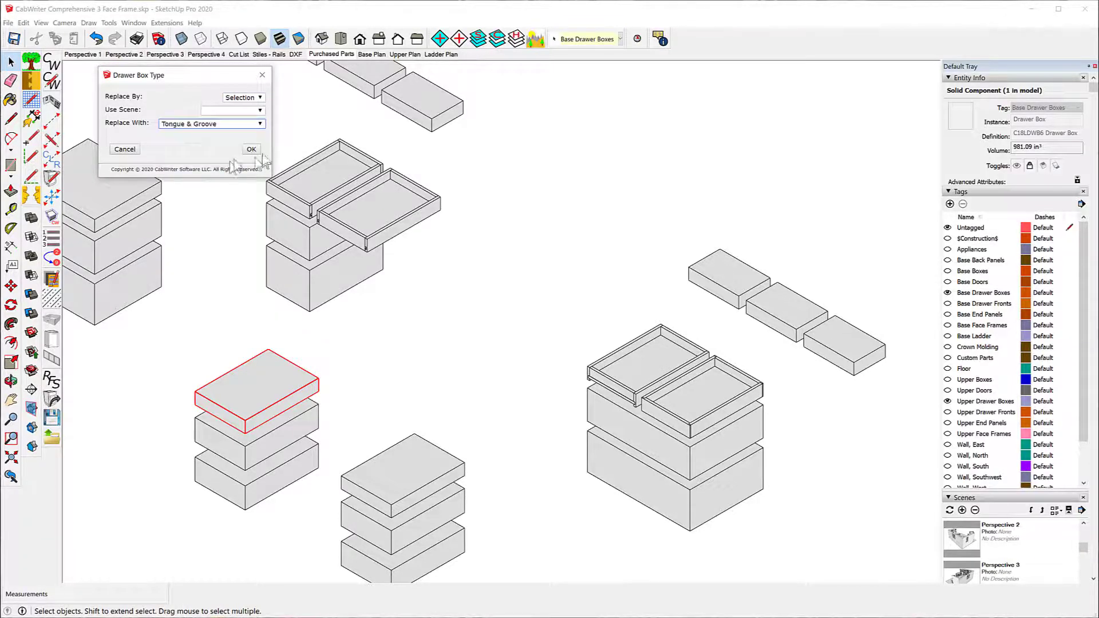
click(252, 149)
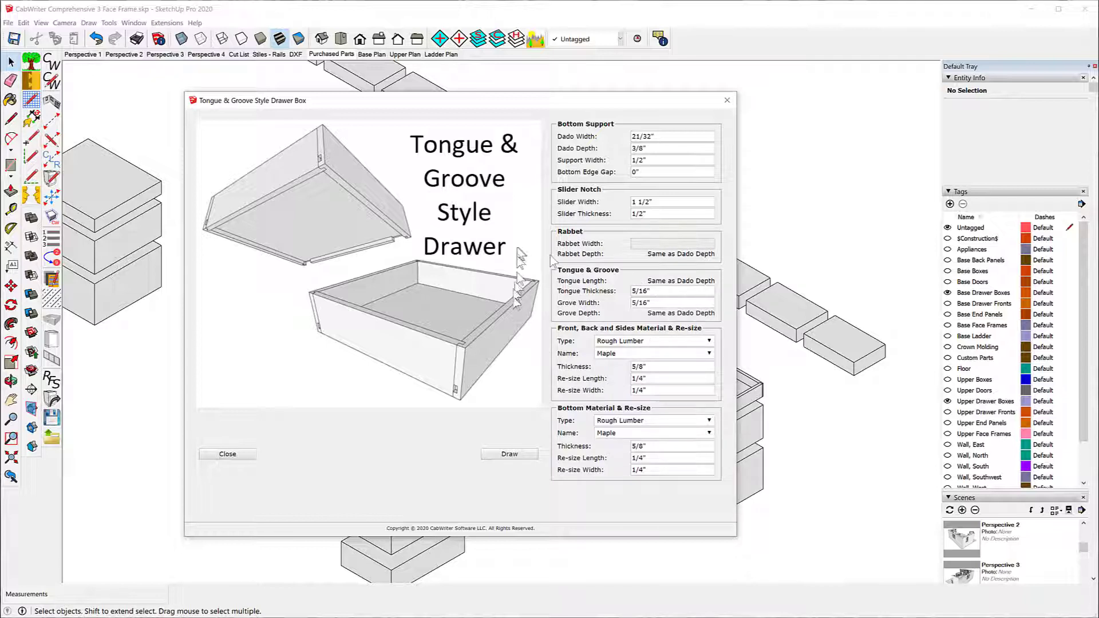
click(670, 291)
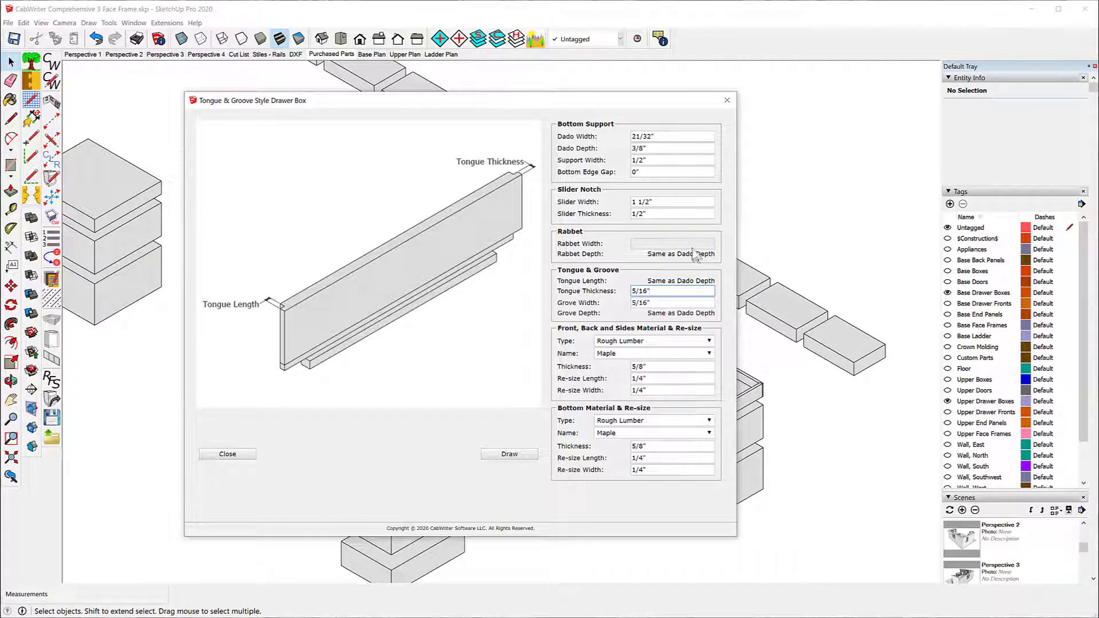
click(499, 456)
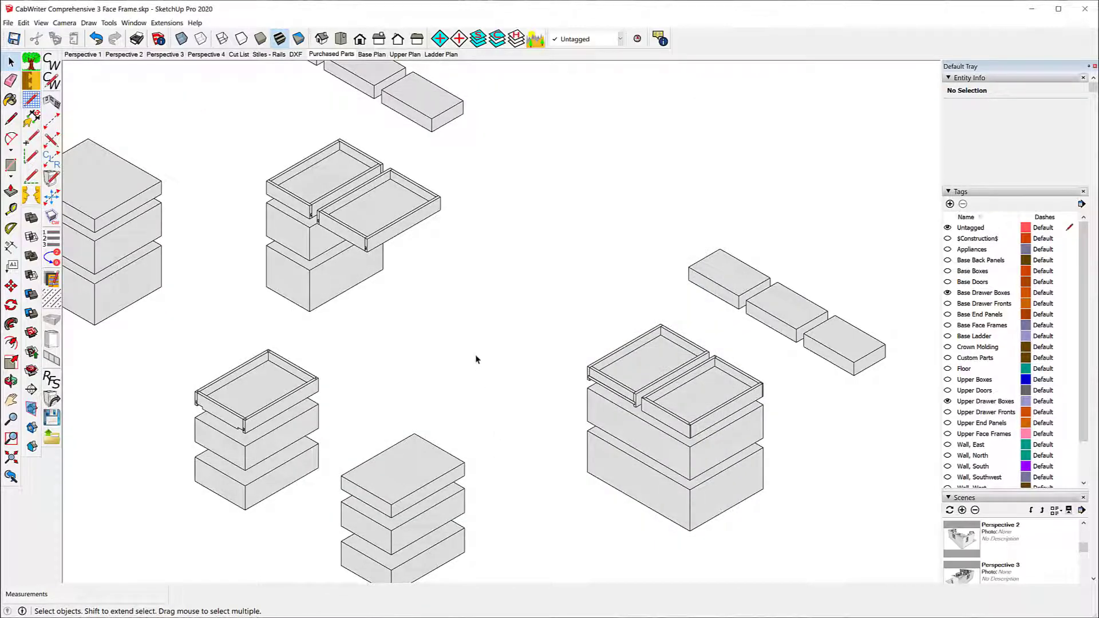
Step: Examine the corner joints of the two butt style drawers on top of their stack
scroll(297, 181, up, 5)
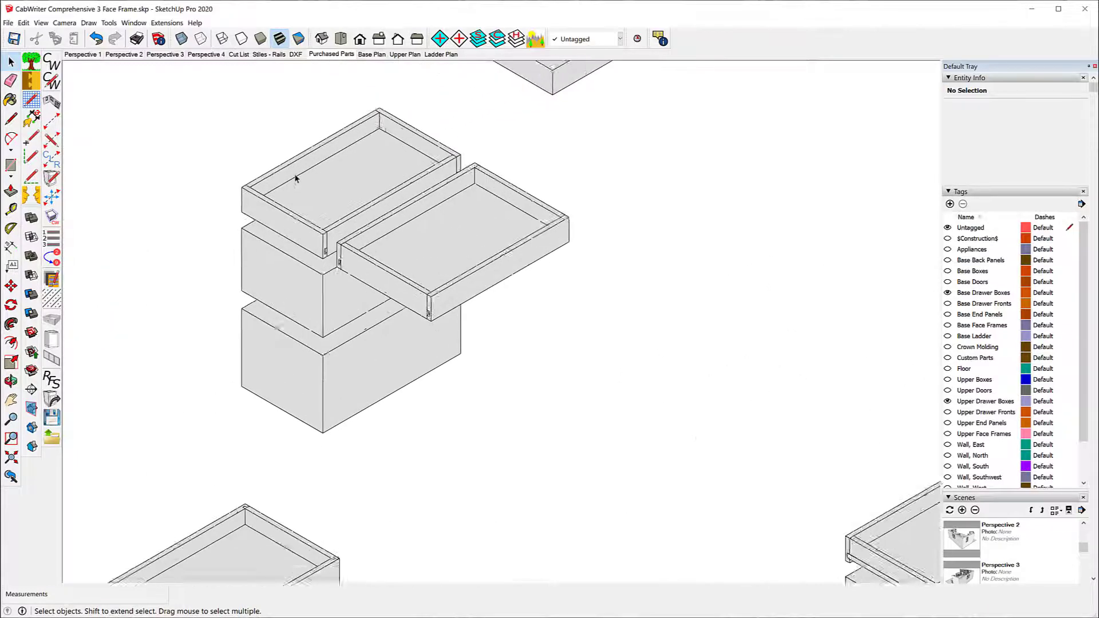
scroll(332, 126, up, 3)
scroll(384, 91, down, 2)
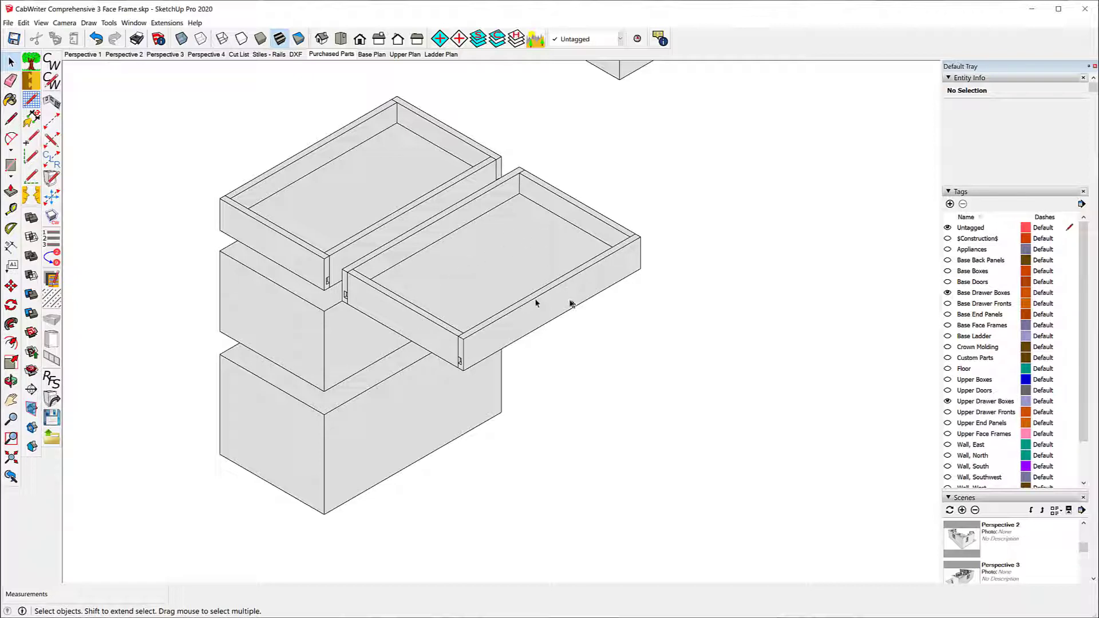
scroll(292, 205, down, 2)
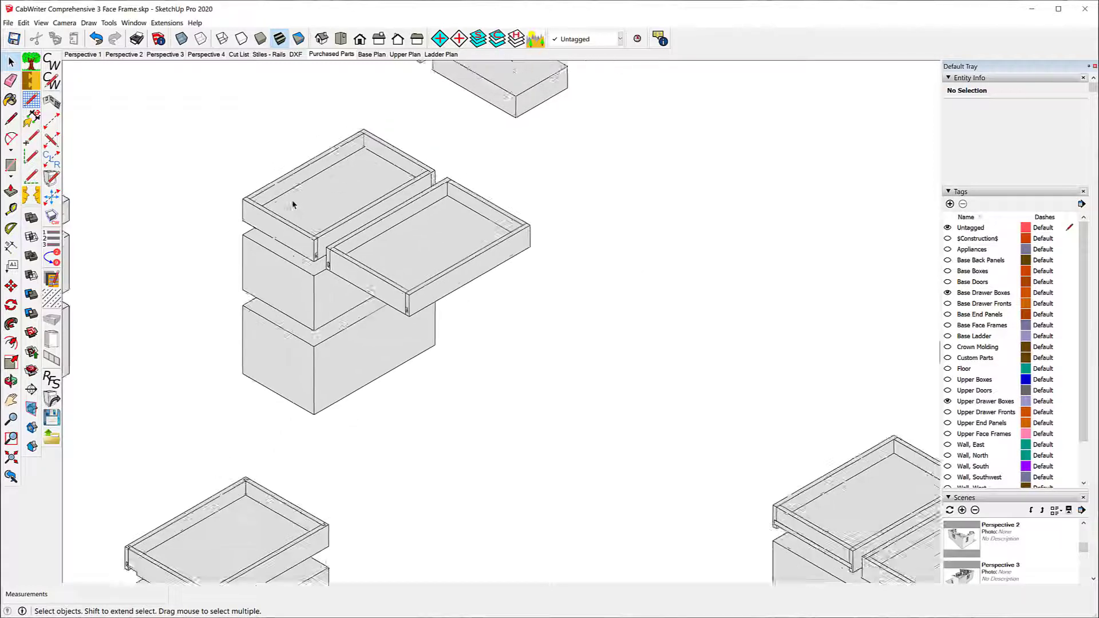
scroll(293, 204, down, 4)
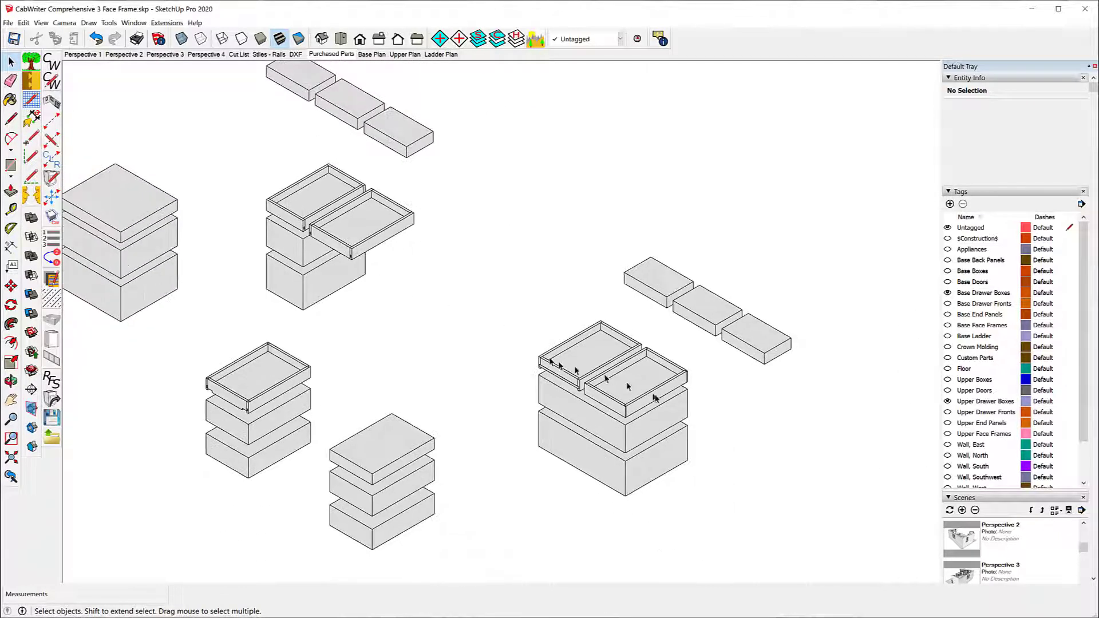
Step: Examine the corner joints, bottoms and slider notches of the dado and rabbet drawers on the wide stack from front and back
scroll(607, 396, up, 3)
scroll(599, 377, up, 5)
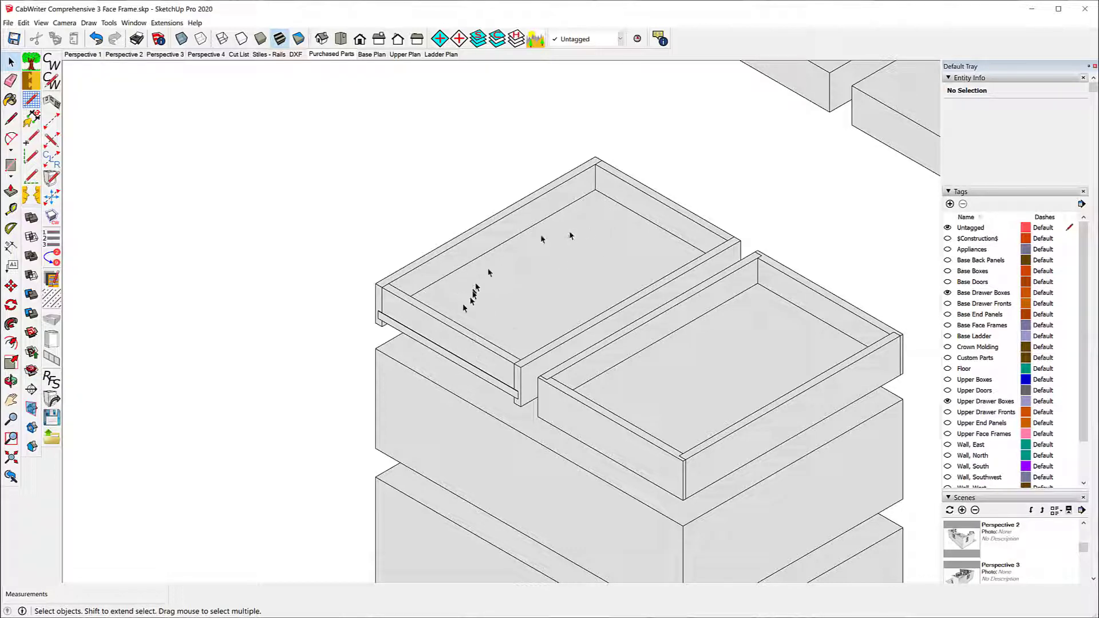
middle_drag(756, 187, 292, 92)
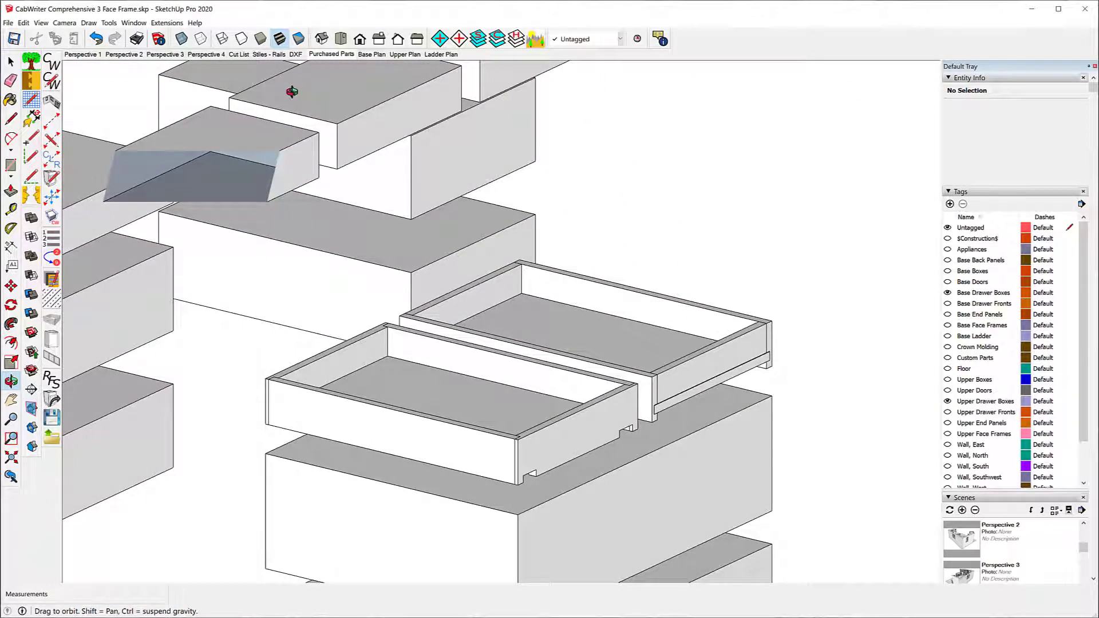
mouse_move(292, 92)
middle_down()
mouse_move(309, 106)
mouse_move(284, 93)
middle_up()
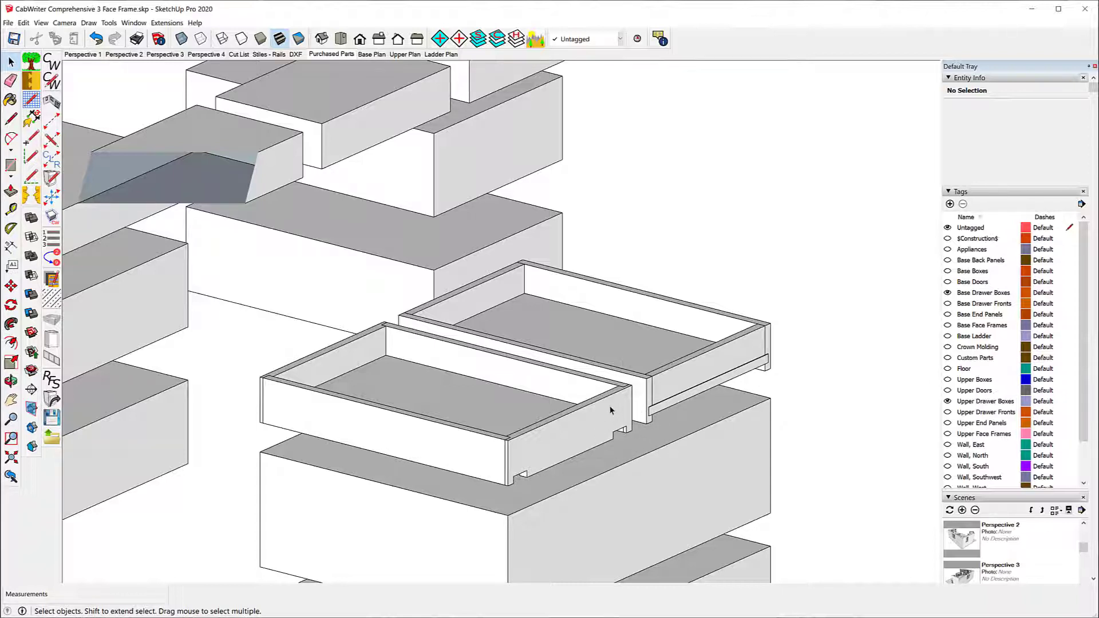
middle_drag(573, 344, 947, 351)
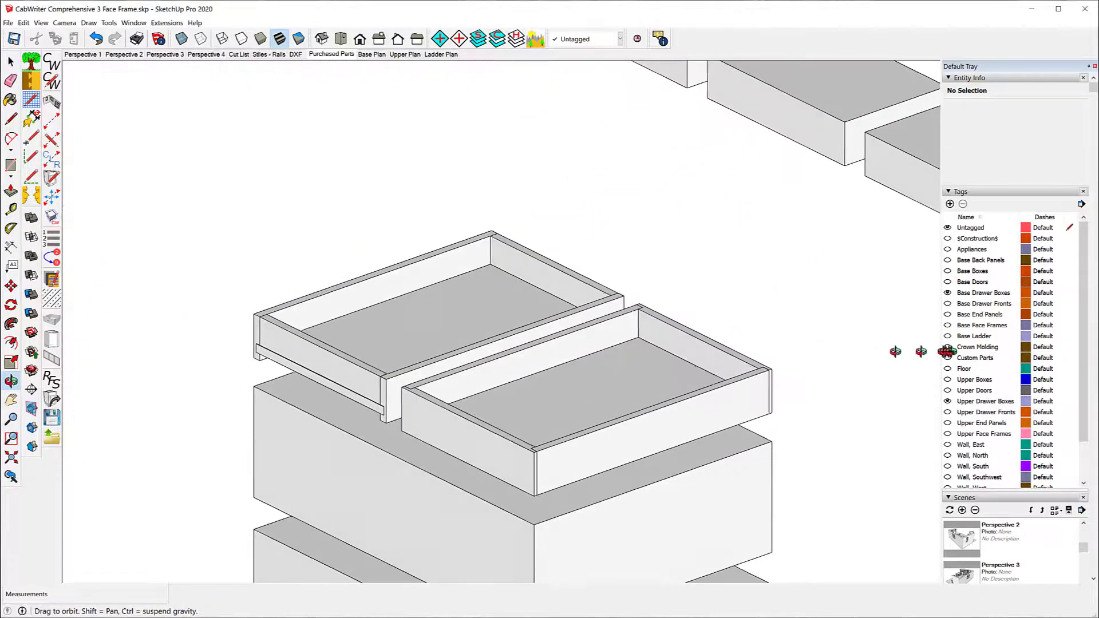
scroll(521, 364, down, 3)
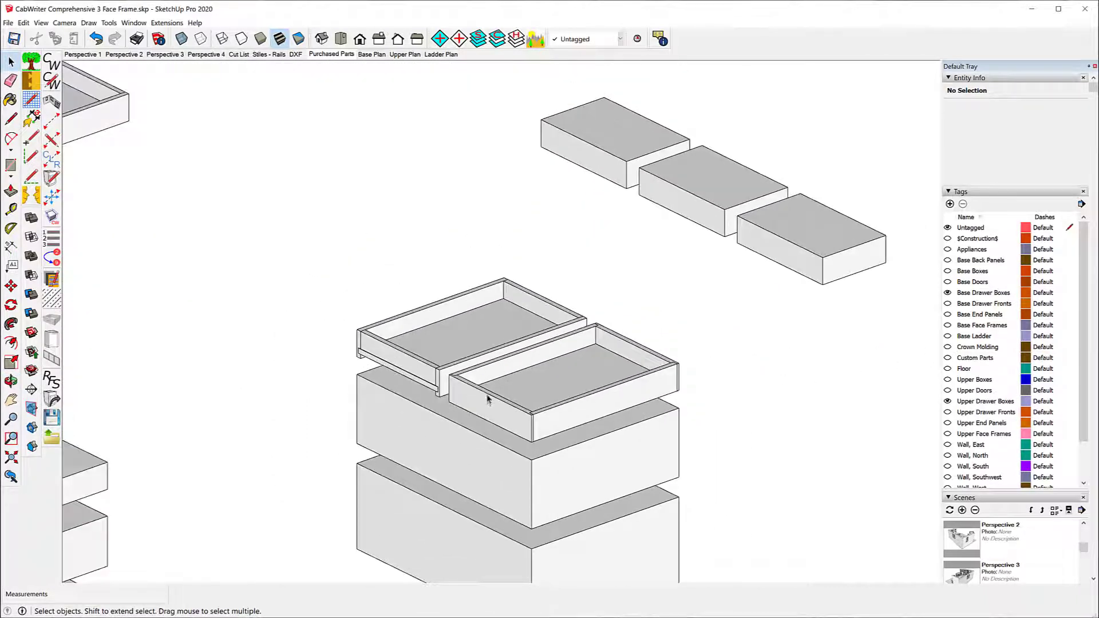
scroll(488, 397, up, 6)
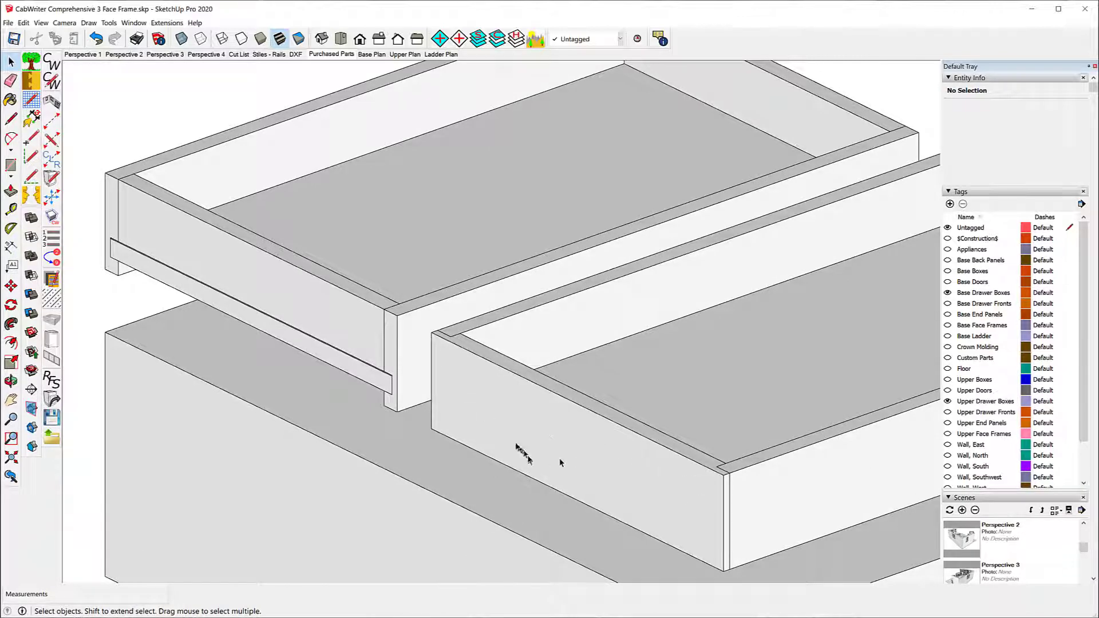
scroll(495, 427, down, 4)
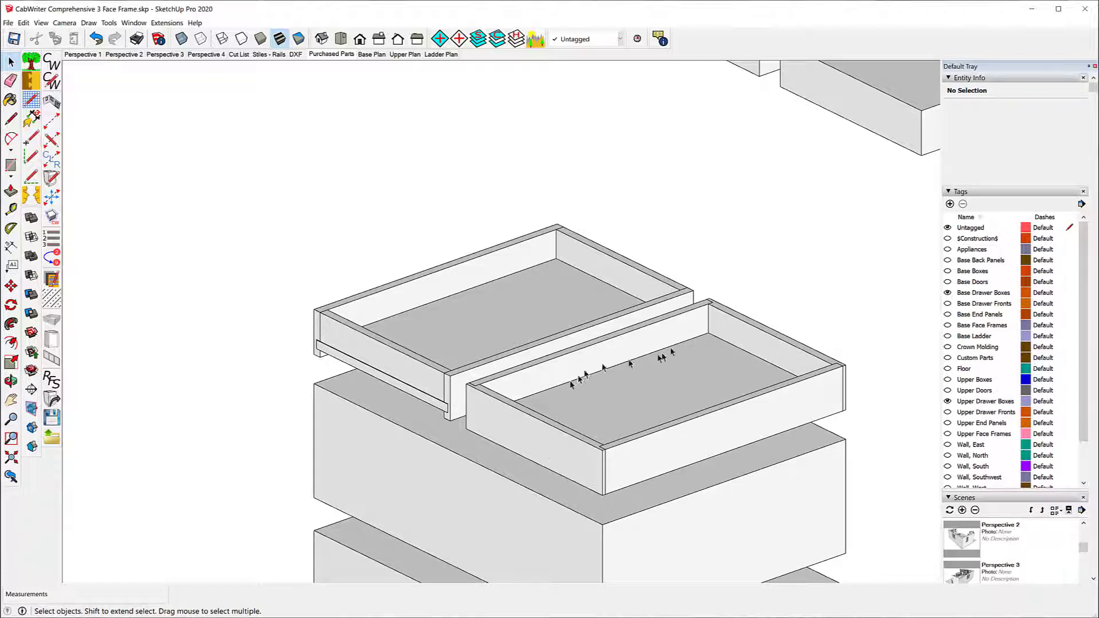
scroll(589, 226, down, 6)
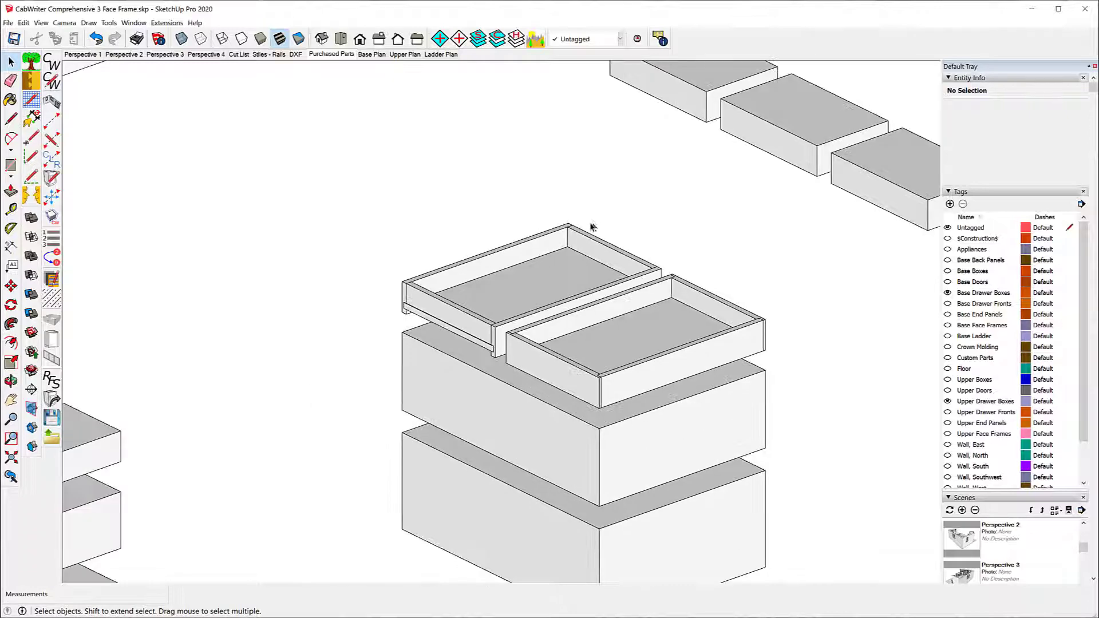
scroll(629, 239, down, 2)
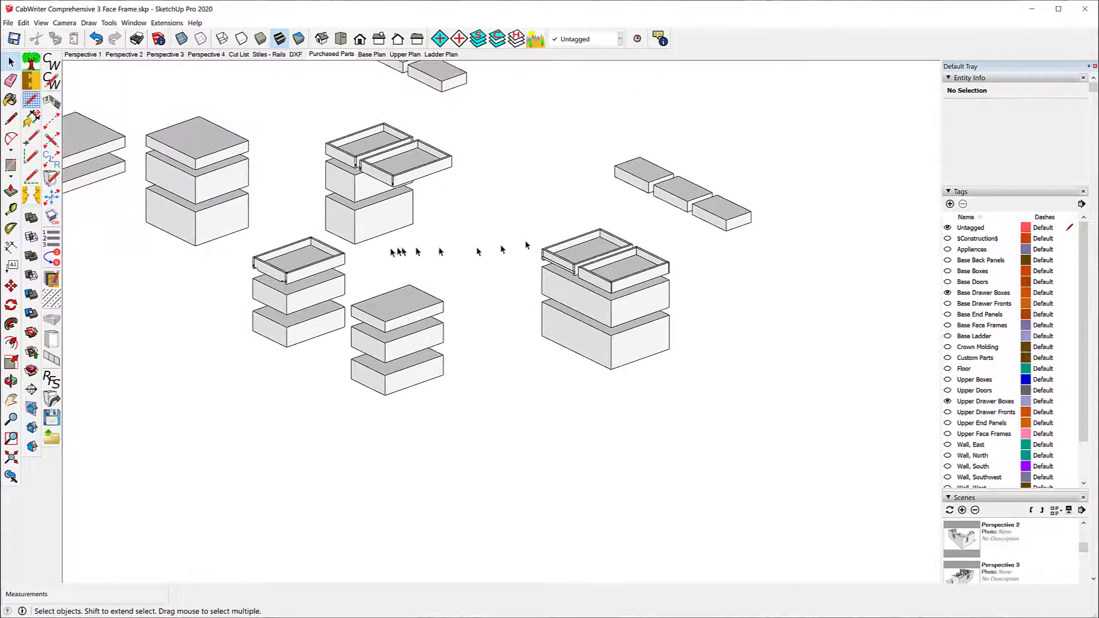
Step: Examine the tongue and groove drawer's corners and notches, and compare them with the dado and rabbet drawers on the wide stack
scroll(252, 255, up, 3)
scroll(252, 255, up, 5)
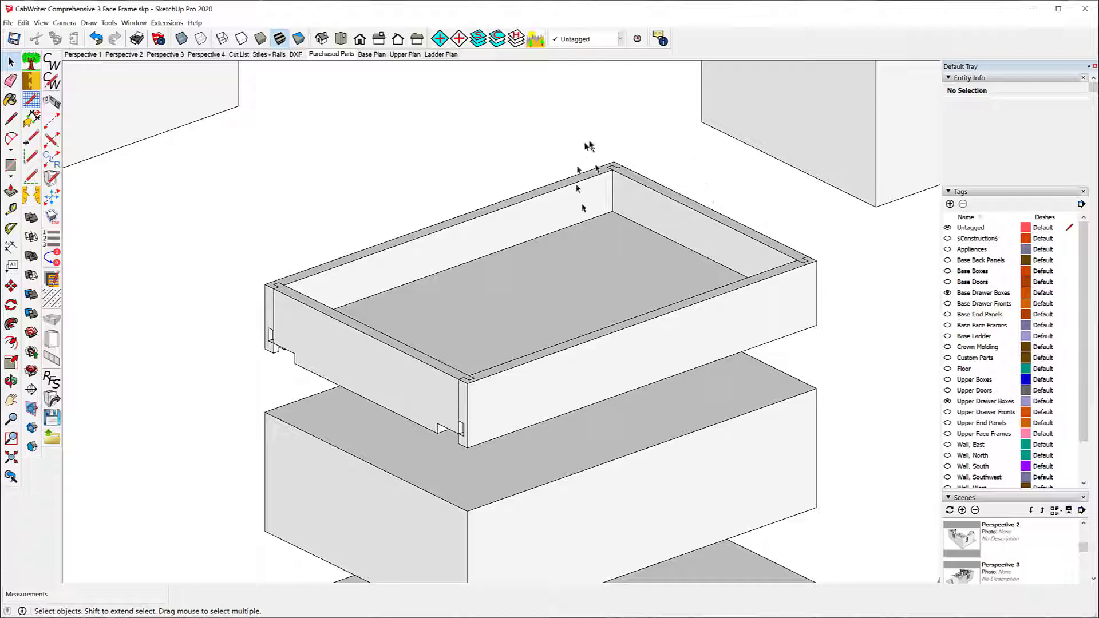
scroll(367, 269, down, 5)
scroll(338, 292, down, 4)
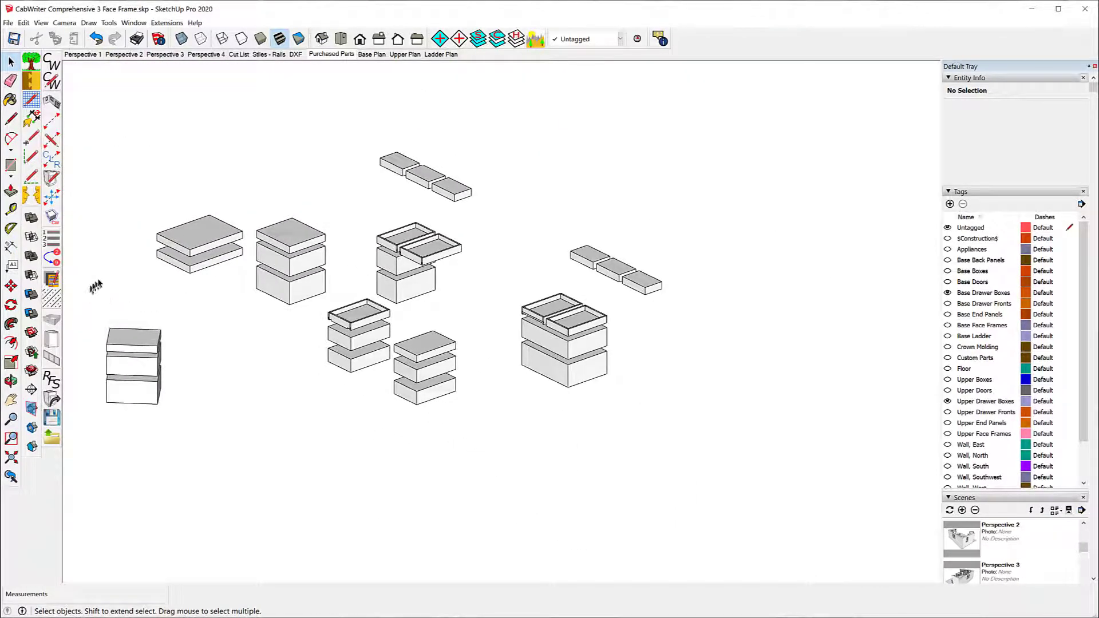
scroll(98, 283, up, 2)
scroll(99, 283, down, 2)
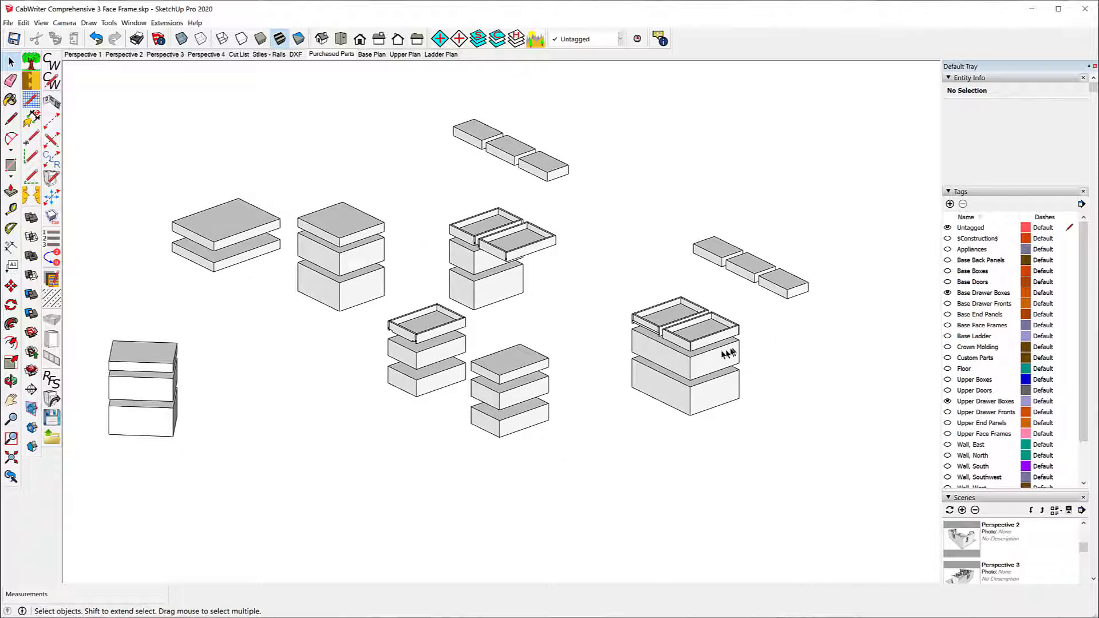
scroll(729, 353, up, 2)
scroll(687, 349, up, 5)
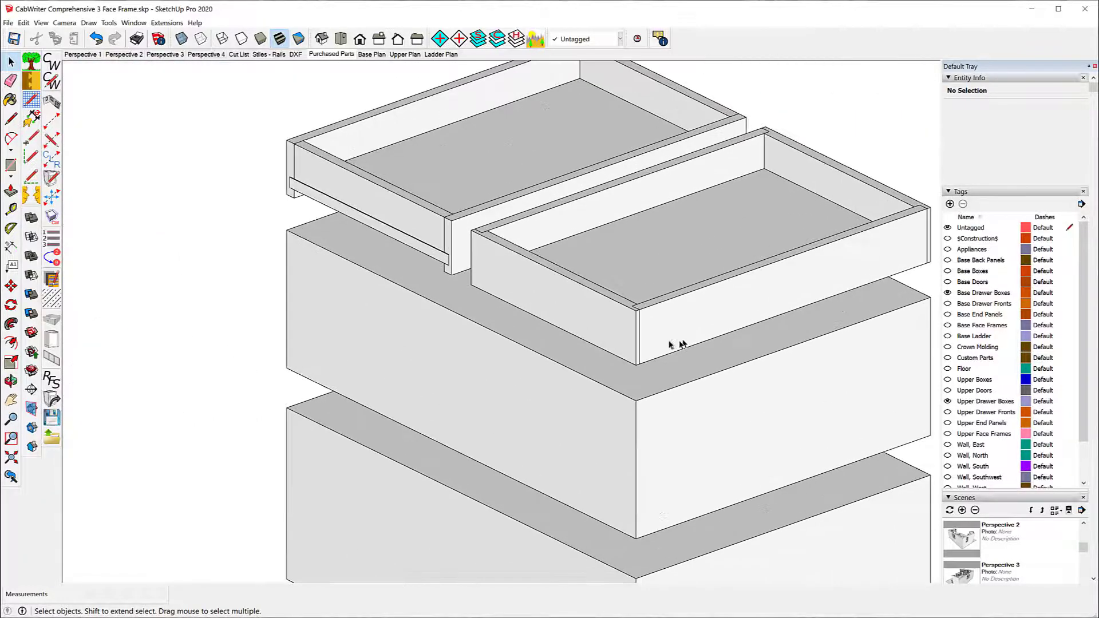
scroll(388, 475, down, 2)
scroll(539, 243, up, 2)
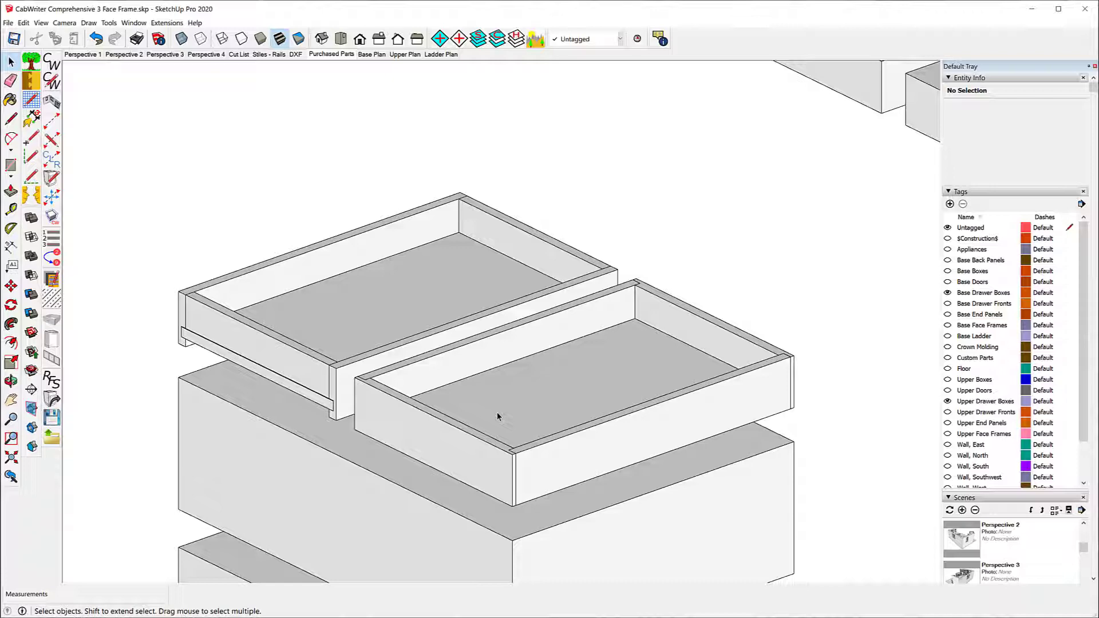
scroll(603, 211, down, 4)
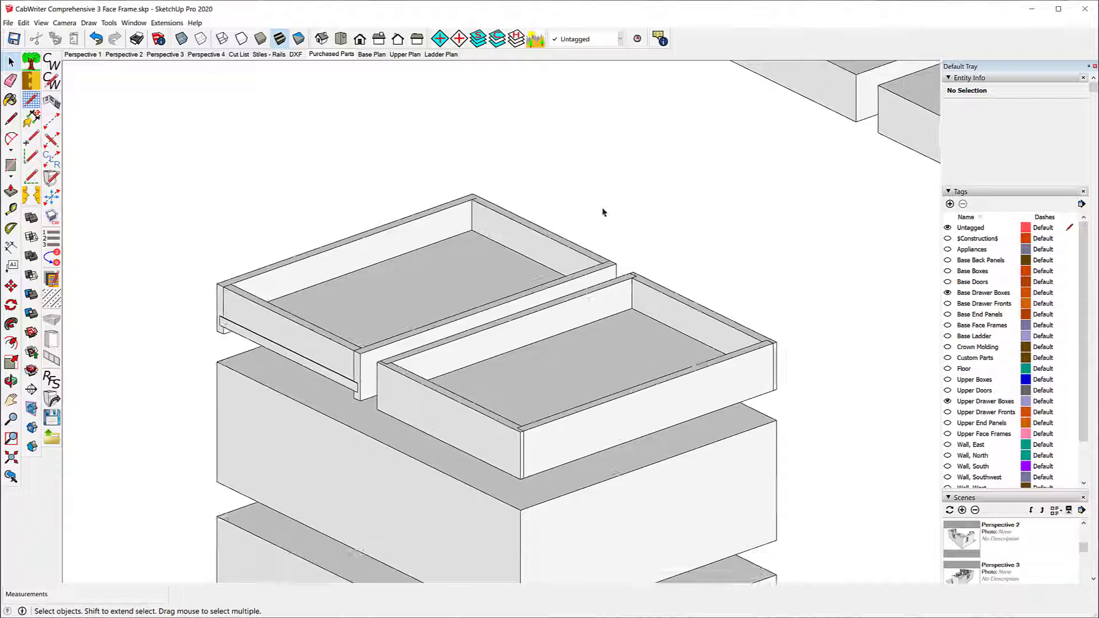
Step: Undo all the drawer box part replacements, restoring the butt, dado, rabbet, and tongue and groove drawers to solid boxes
scroll(572, 231, down, 6)
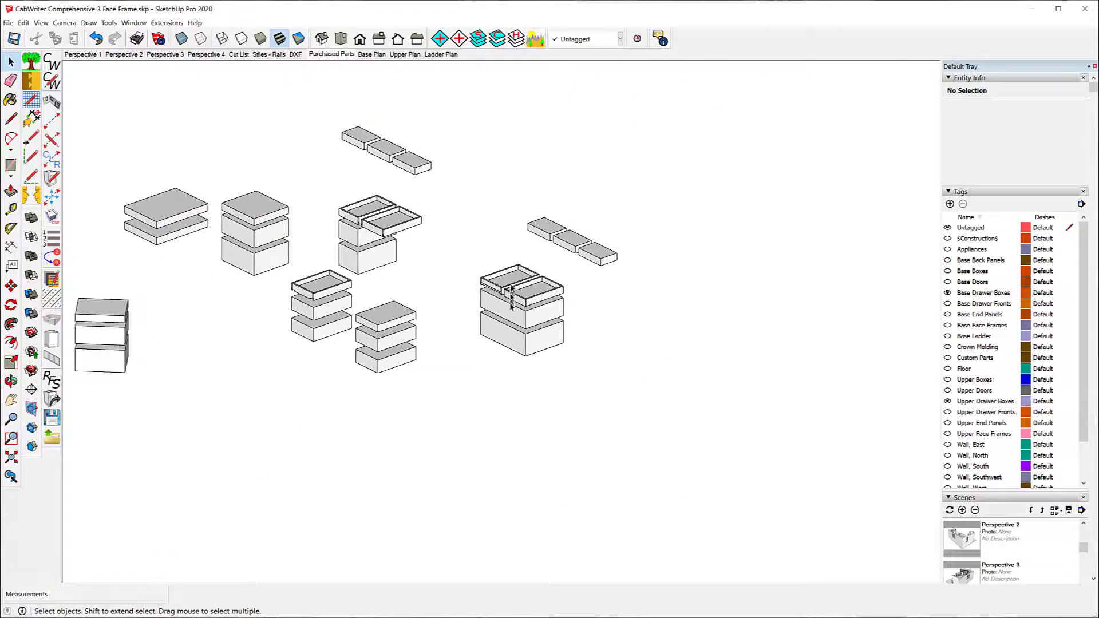
click(96, 39)
click(97, 39)
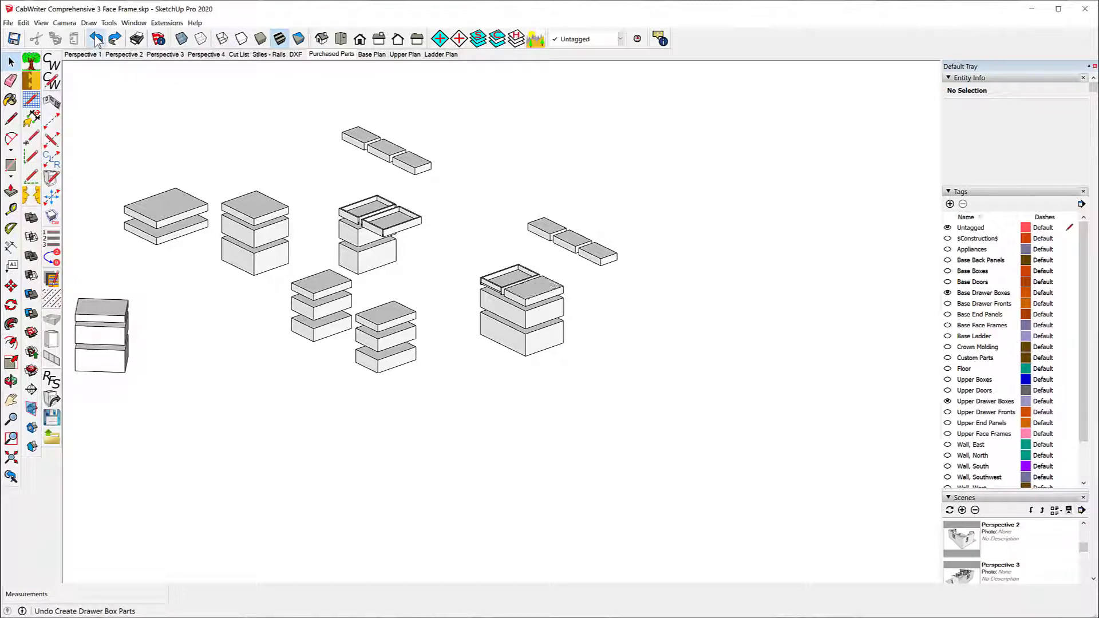
click(96, 40)
click(96, 40)
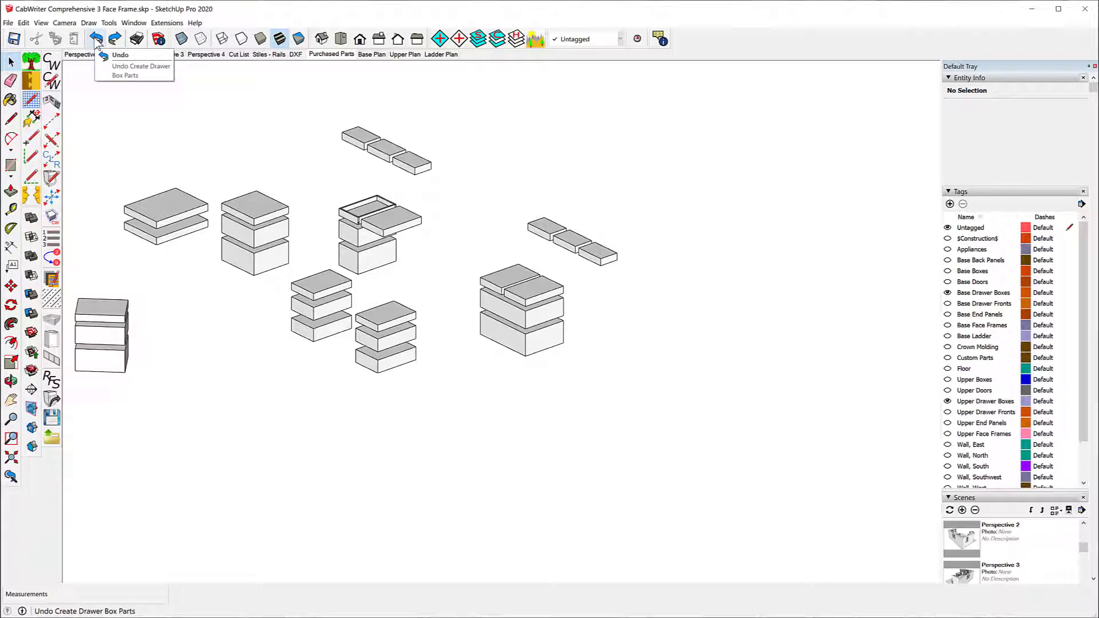
click(96, 40)
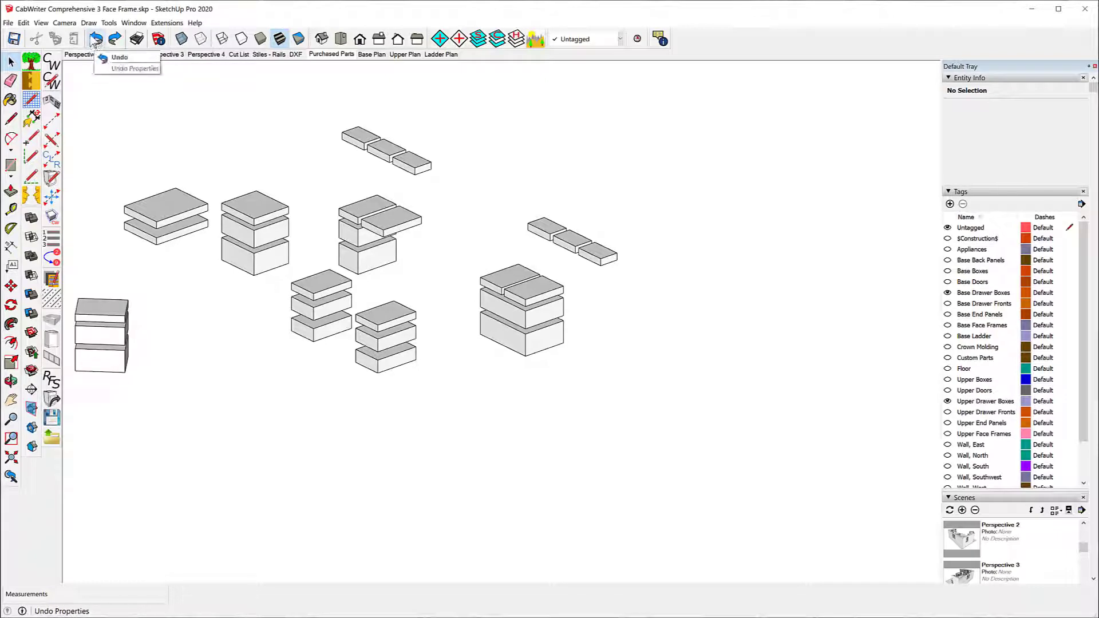
Step: Replace all drawer boxes in the Purchased Parts scene with Tongue & Groove drawer box parts, using the dialog's existing dimensions and materials
scroll(660, 204, down, 3)
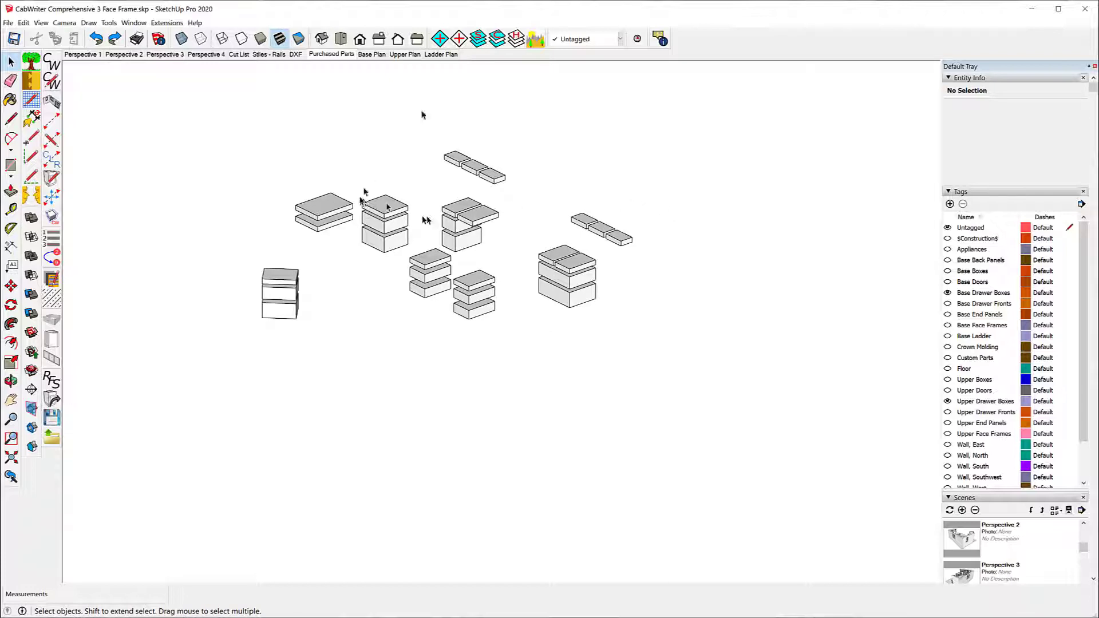
scroll(294, 107, up, 2)
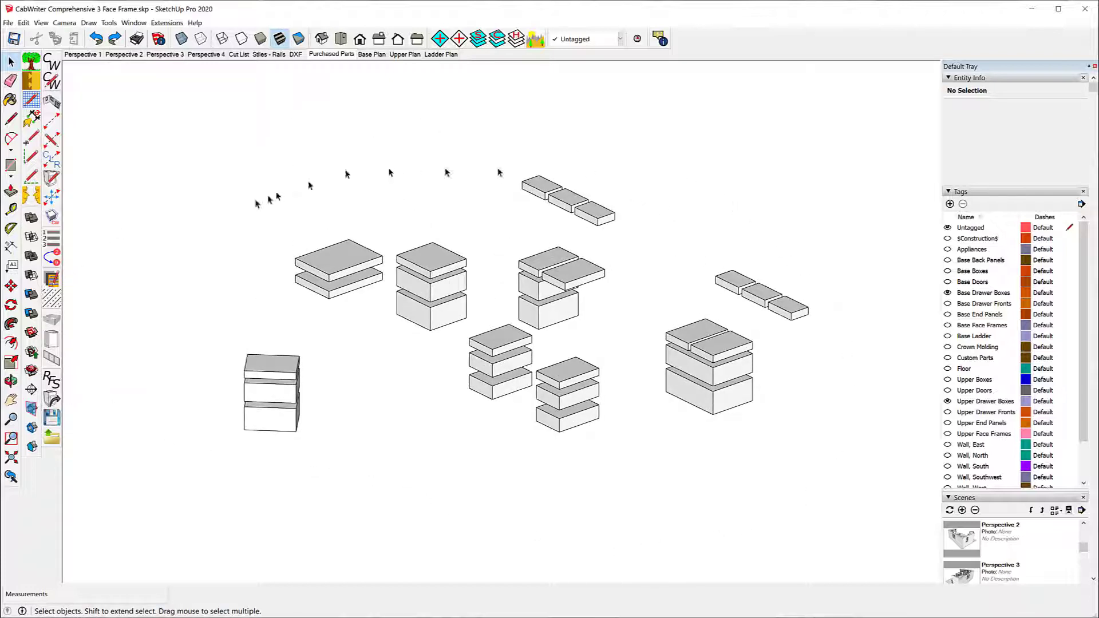
click(89, 23)
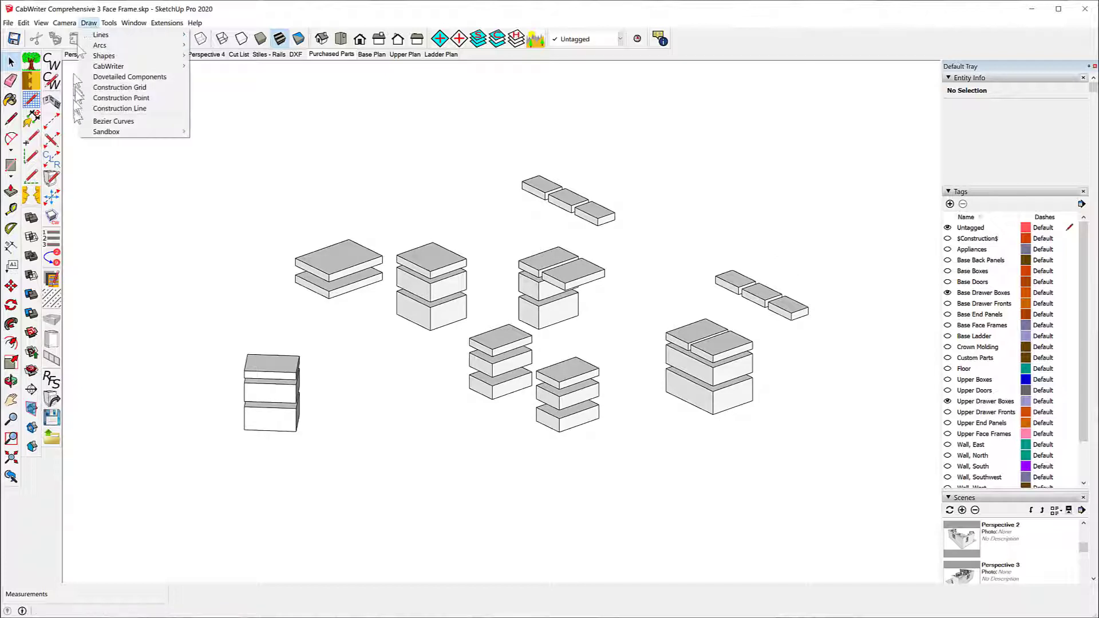
mouse_move(117, 70)
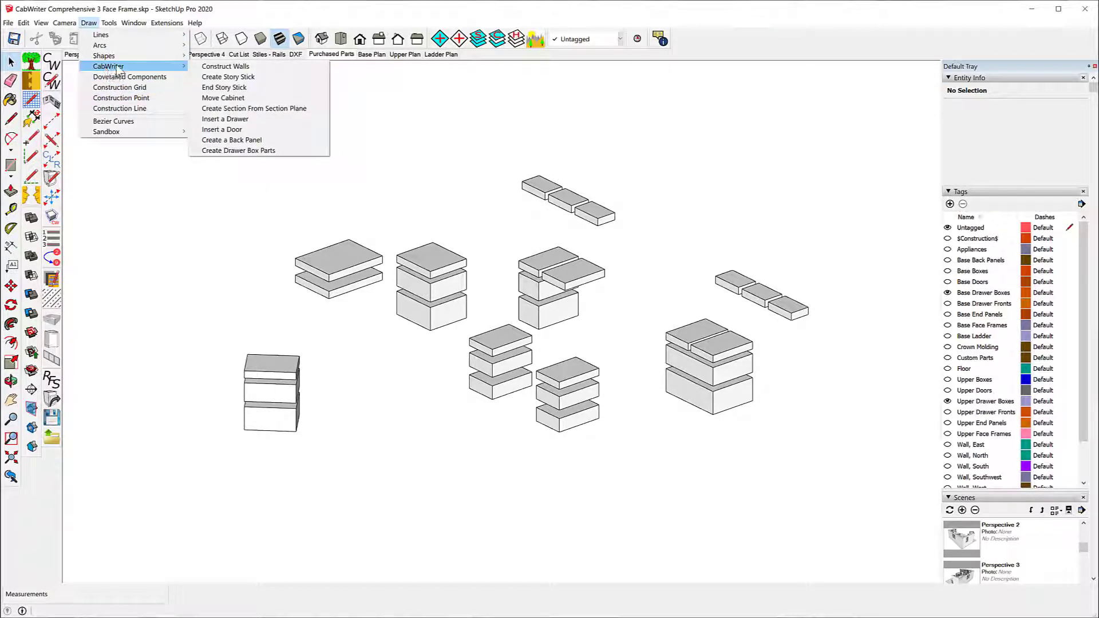
click(254, 153)
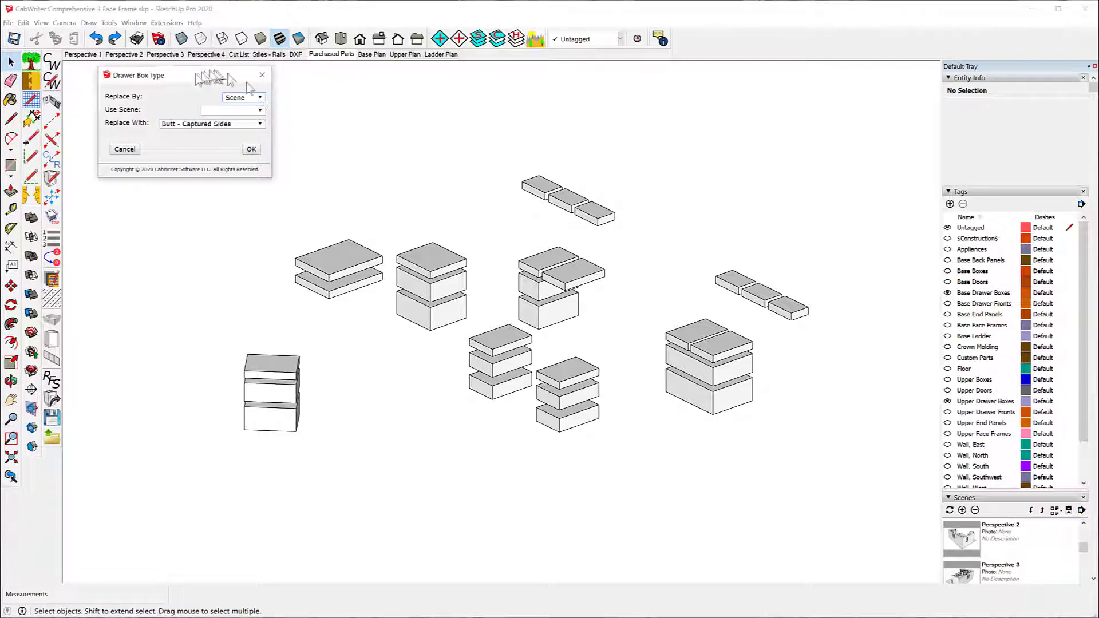
click(261, 111)
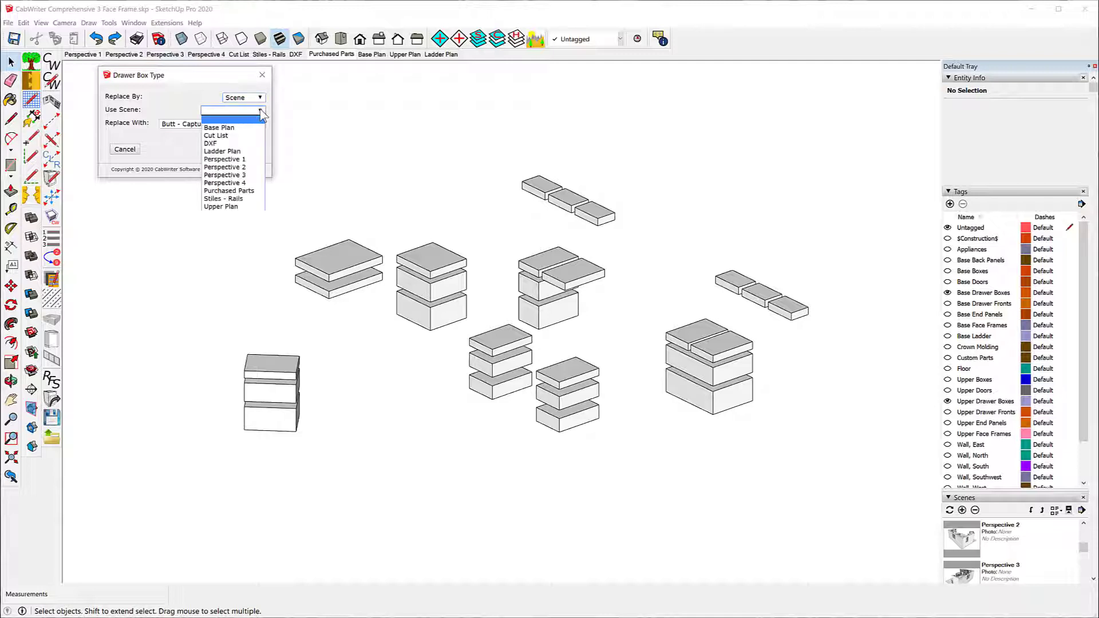
click(240, 191)
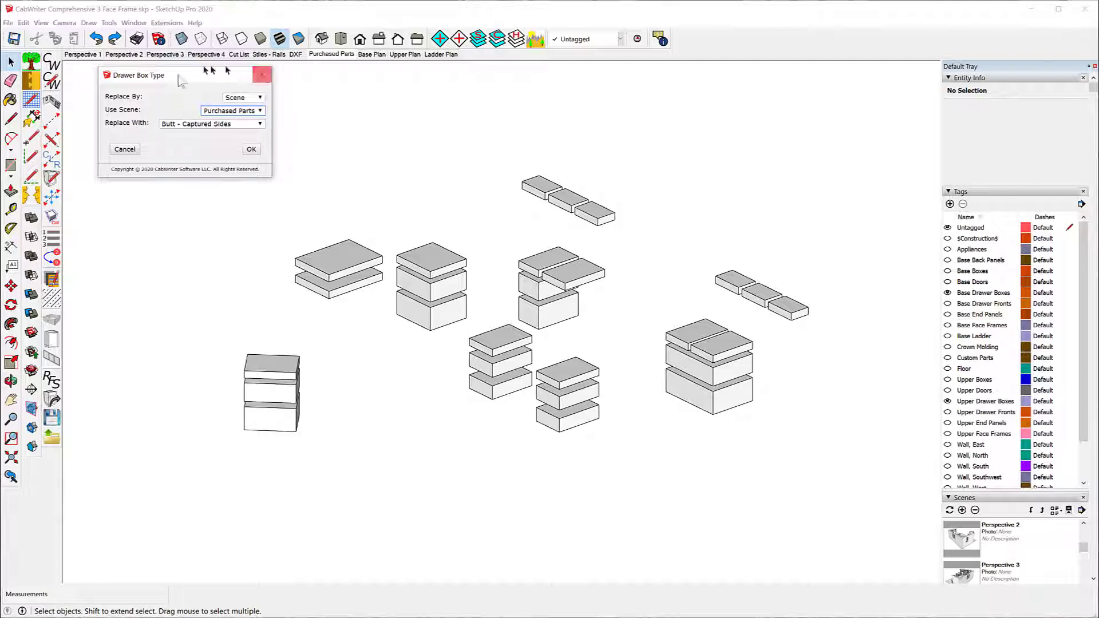
click(261, 124)
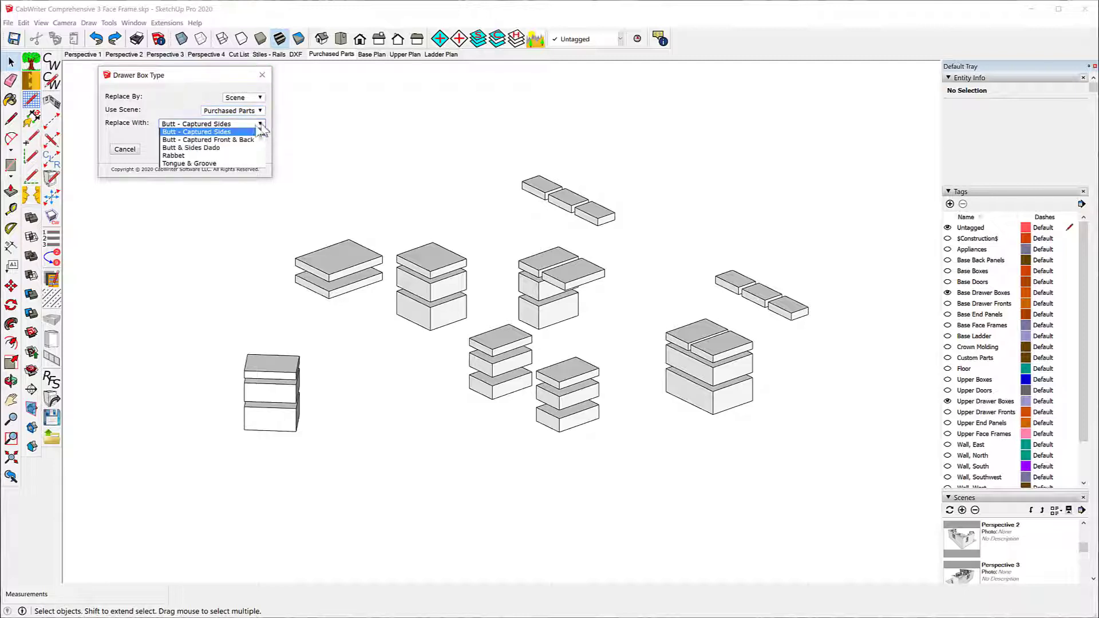
click(187, 164)
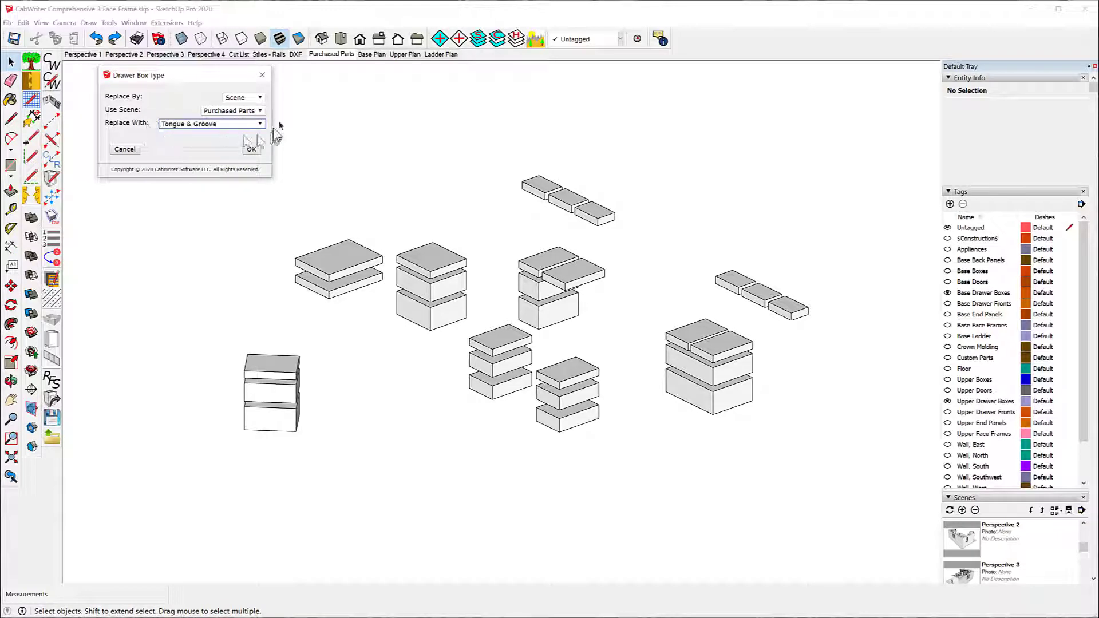
click(251, 147)
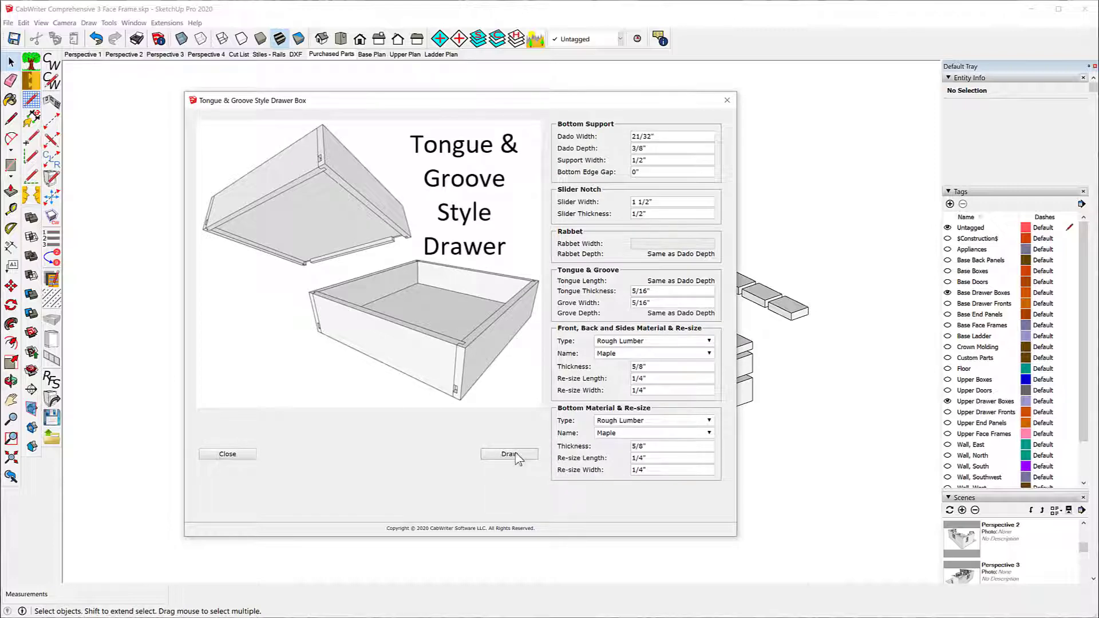
click(509, 454)
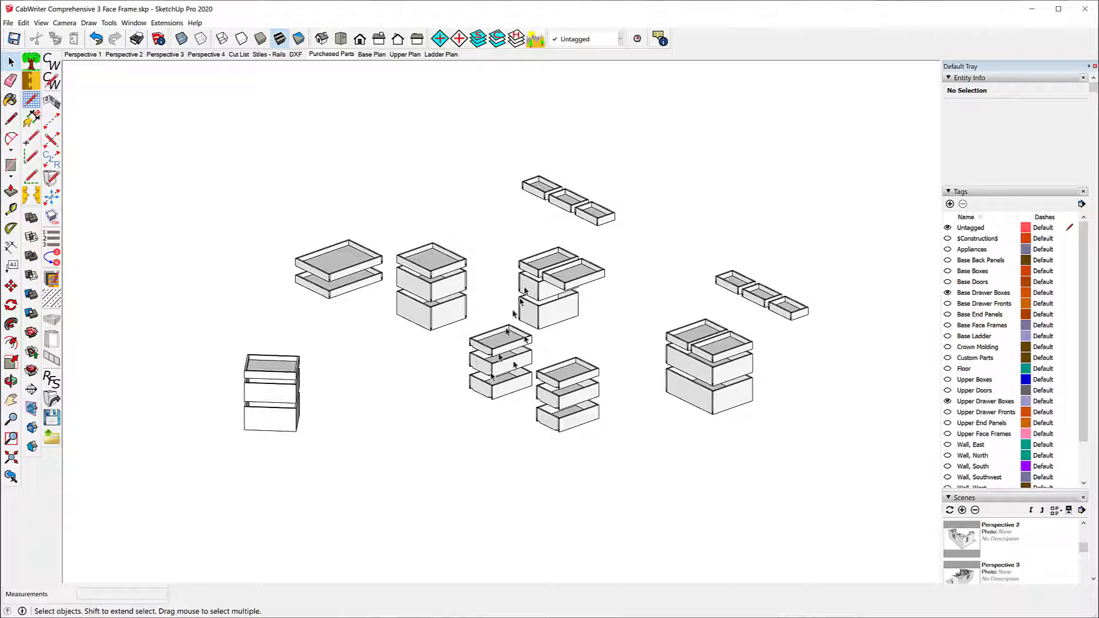
Step: Inspect the tongue and groove drawers up close, undo the scene-wide drawer box replacement, and save the model
scroll(590, 292, up, 10)
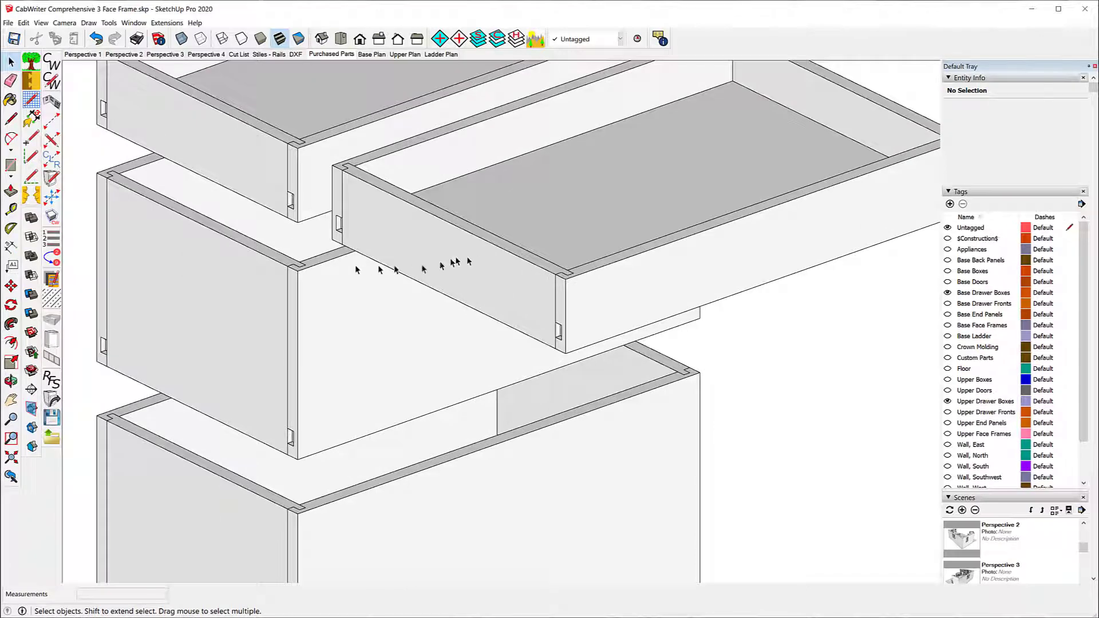
scroll(299, 229, down, 6)
scroll(331, 285, down, 4)
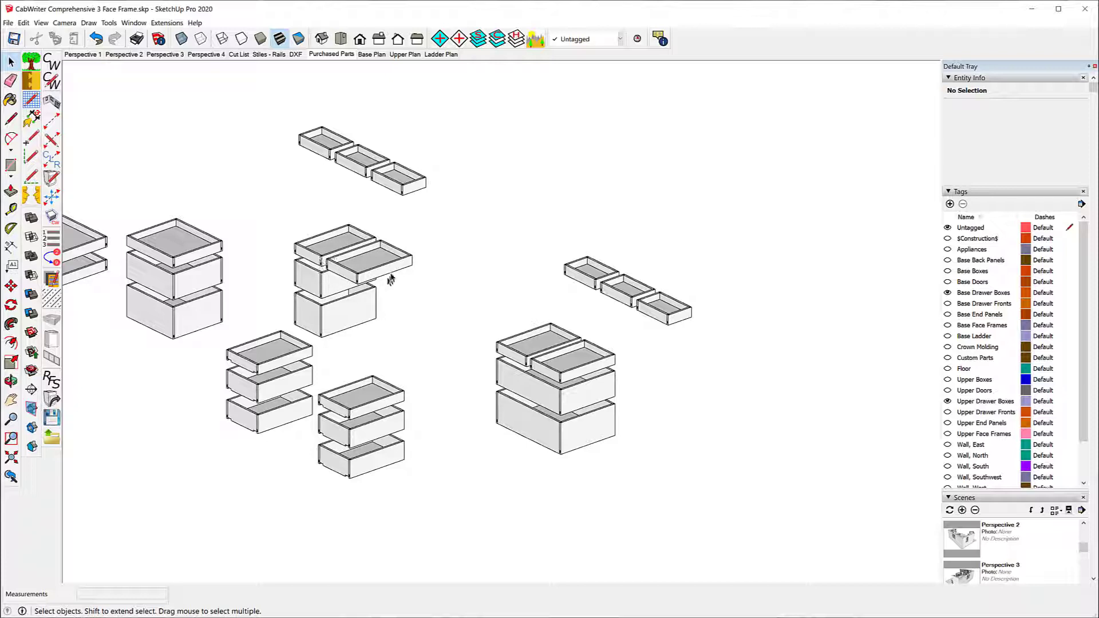
scroll(504, 229, down, 3)
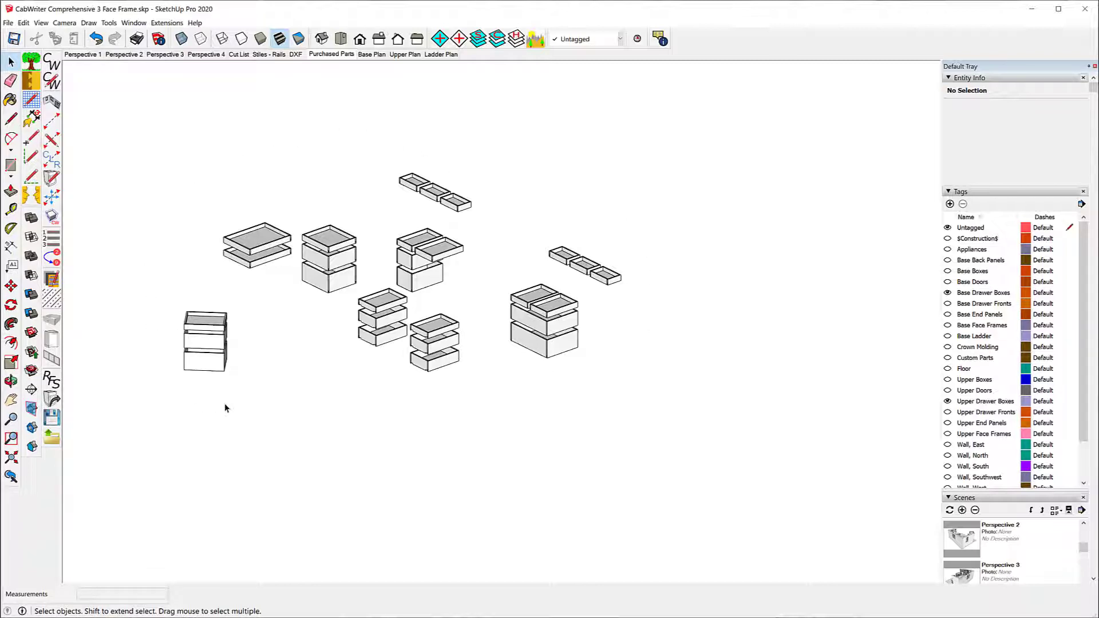
click(96, 40)
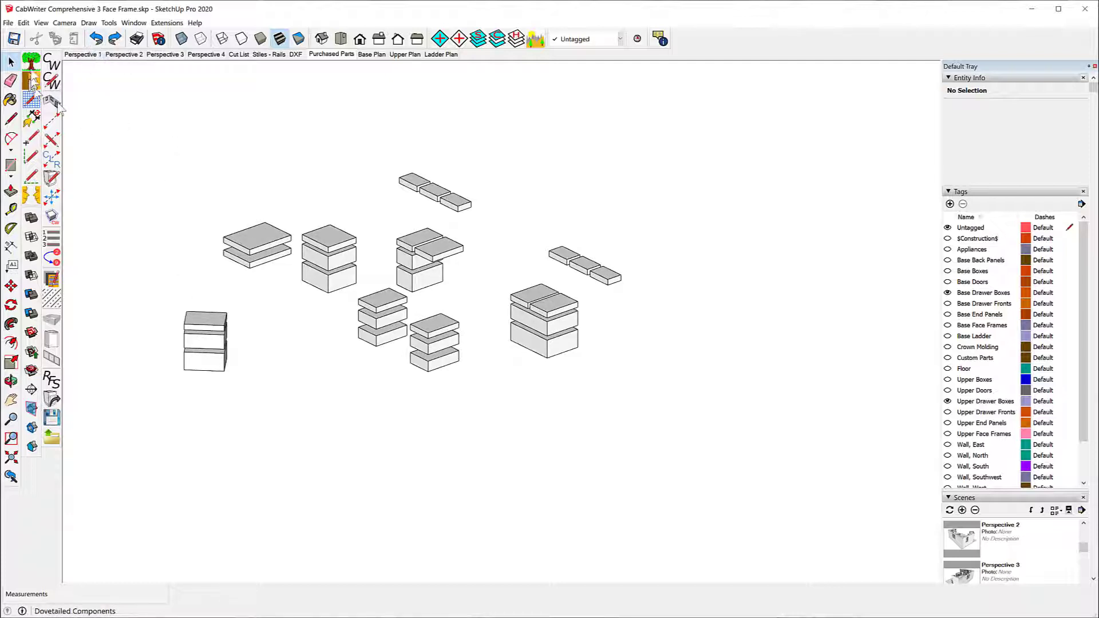
click(14, 40)
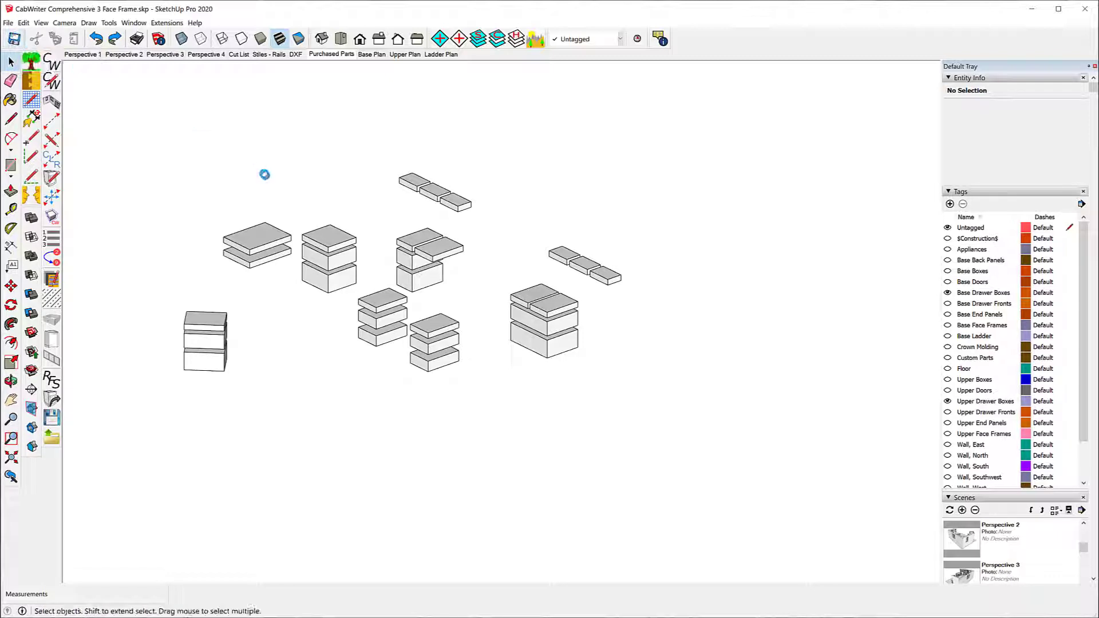